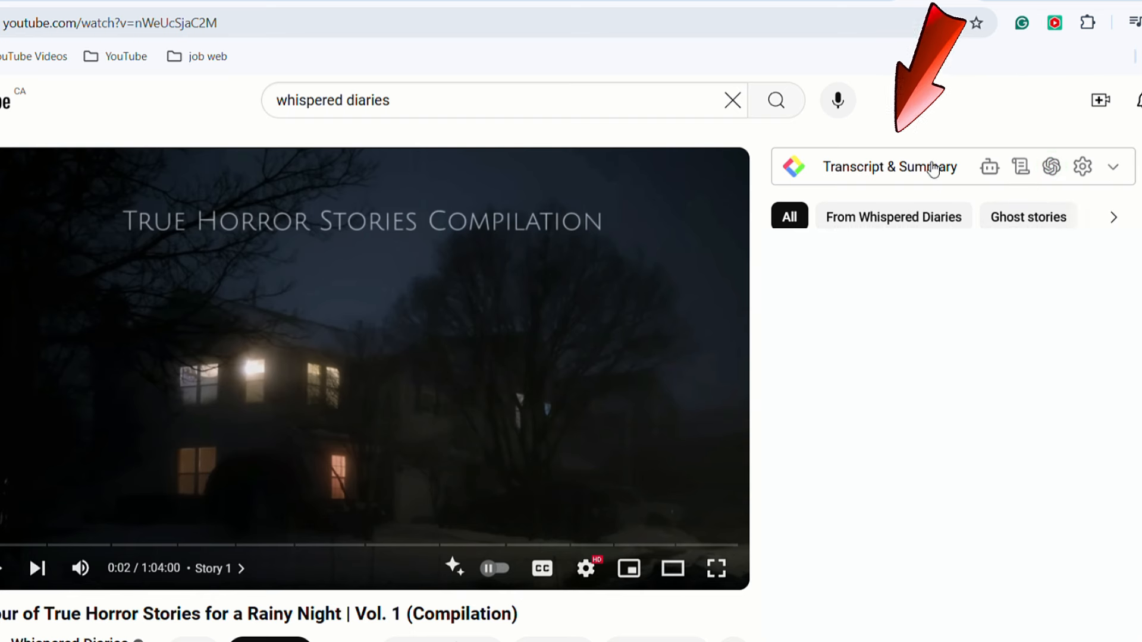
Expand the horror compilation video's transcript and send it to ChatGPT for a summary in a new tab.
click(931, 171)
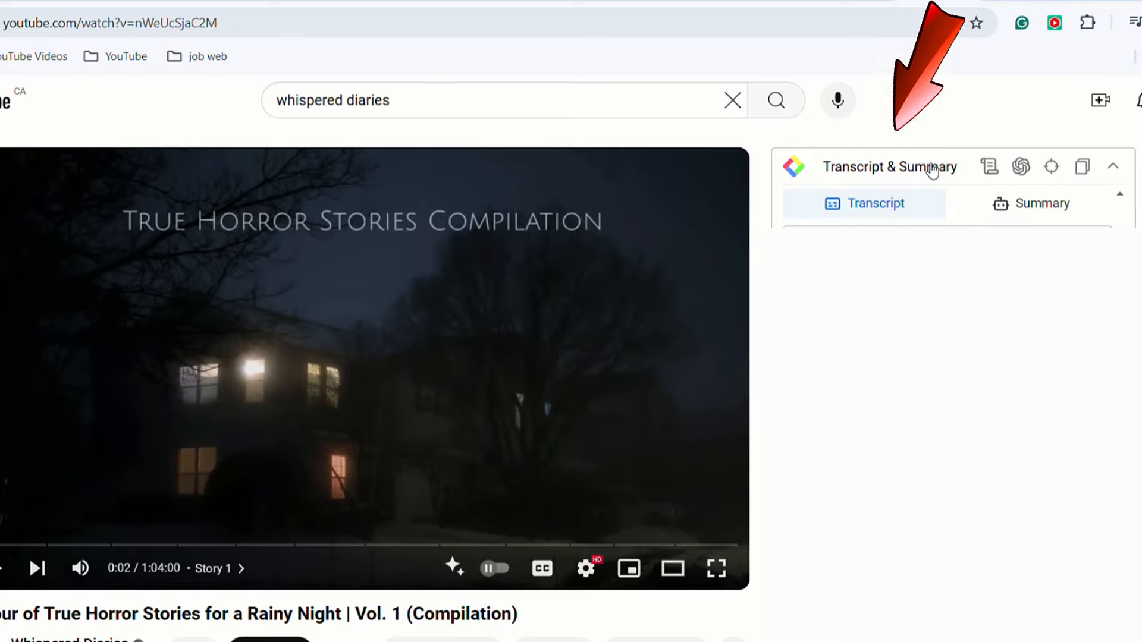
scroll(1031, 430, down, 20)
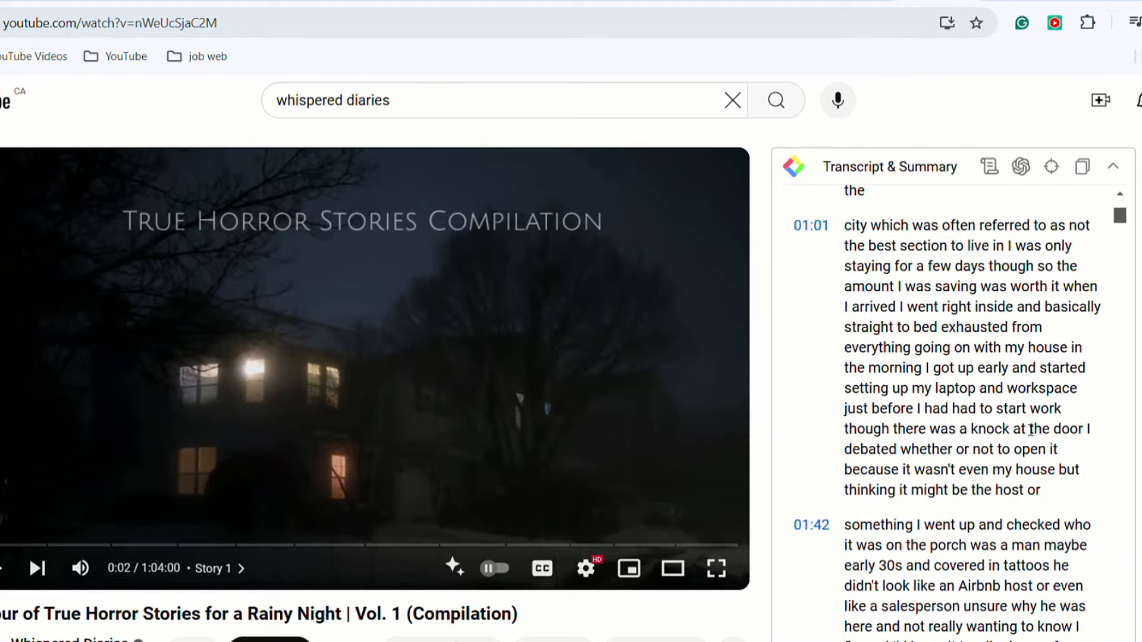
scroll(1031, 431, down, 20)
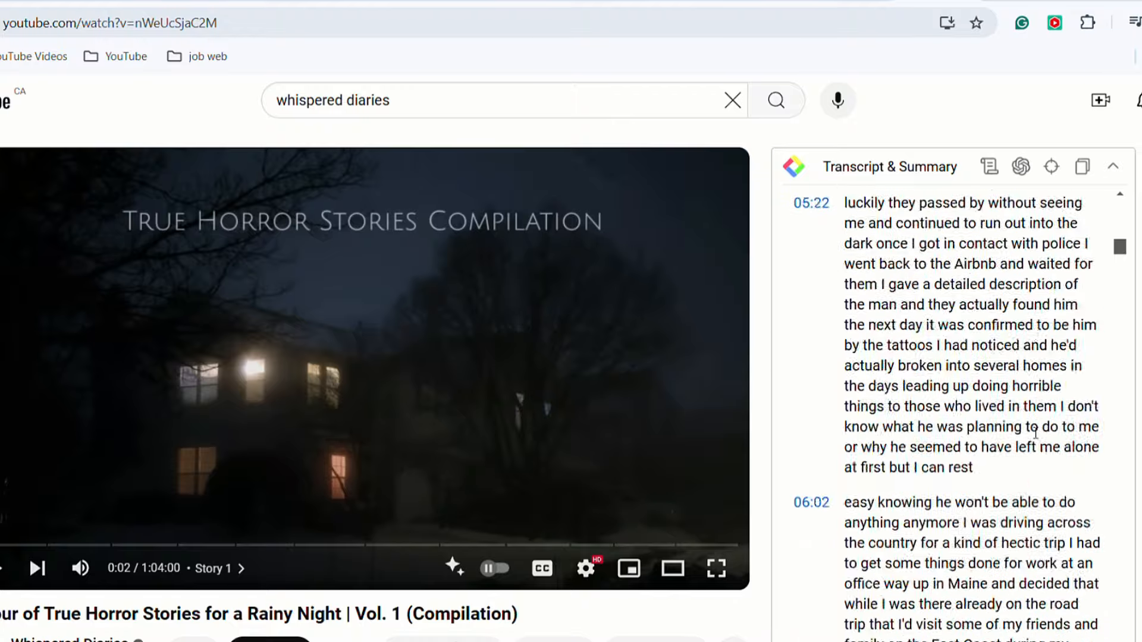
scroll(1035, 432, up, 20)
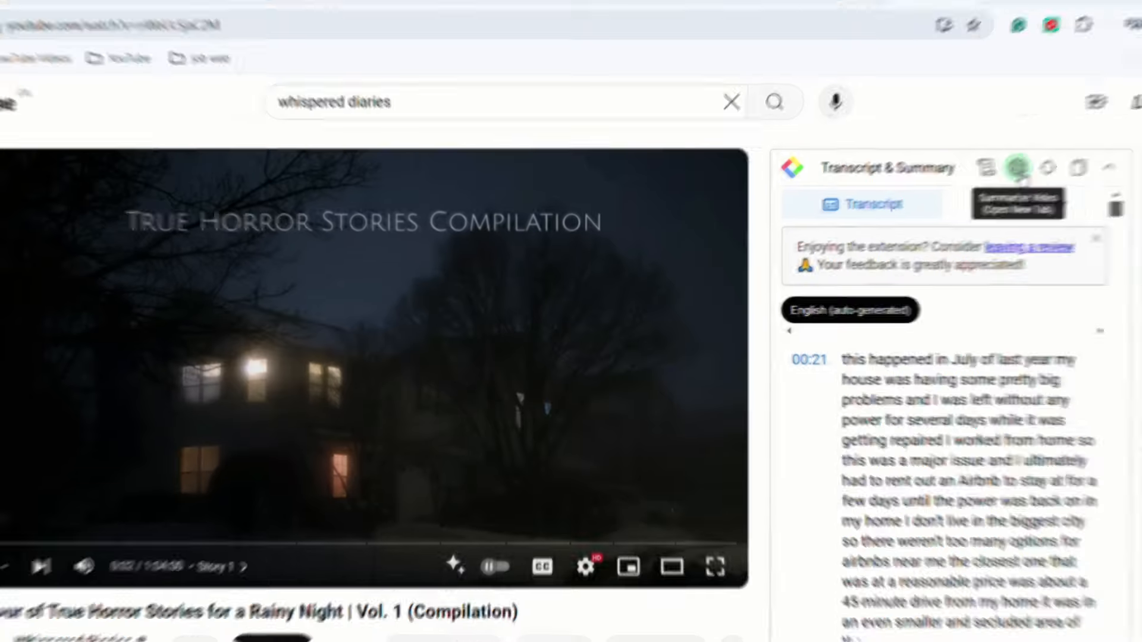
click(1024, 172)
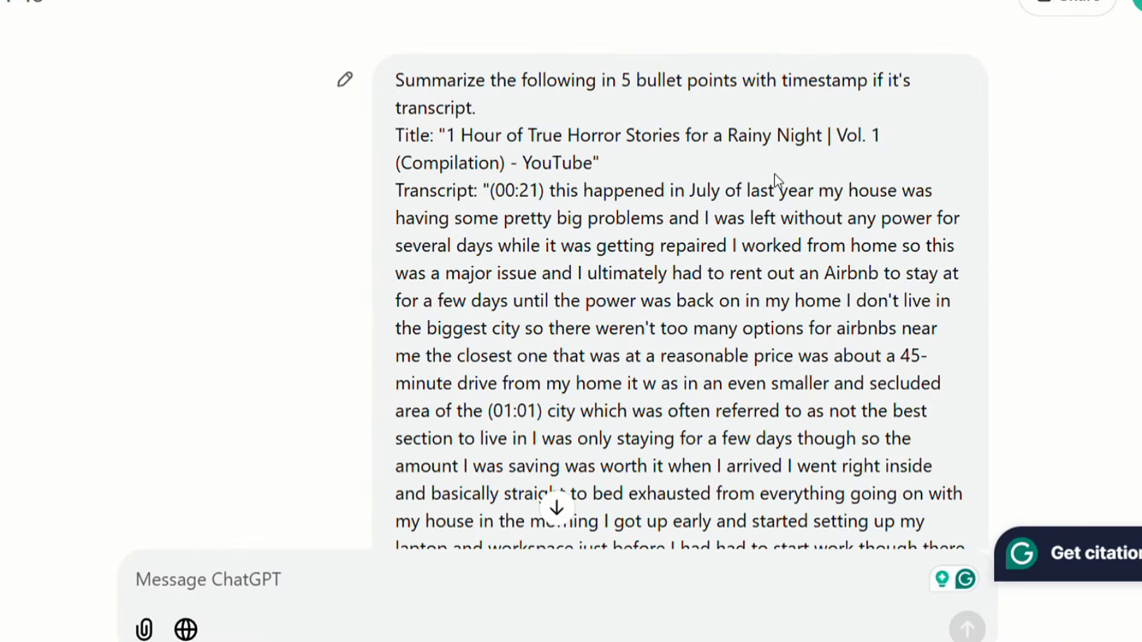
Select the five-point summary and use it to request a short, creepy, horror story based on story 2 Intruder in the House.
scroll(775, 174, down, 20)
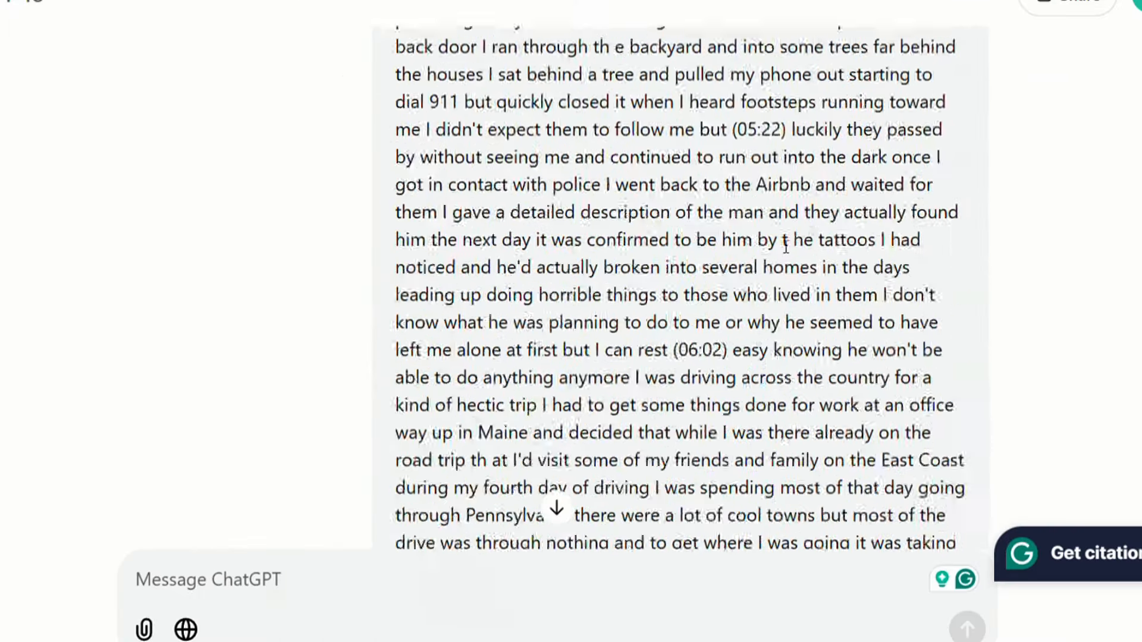
scroll(791, 255, up, 20)
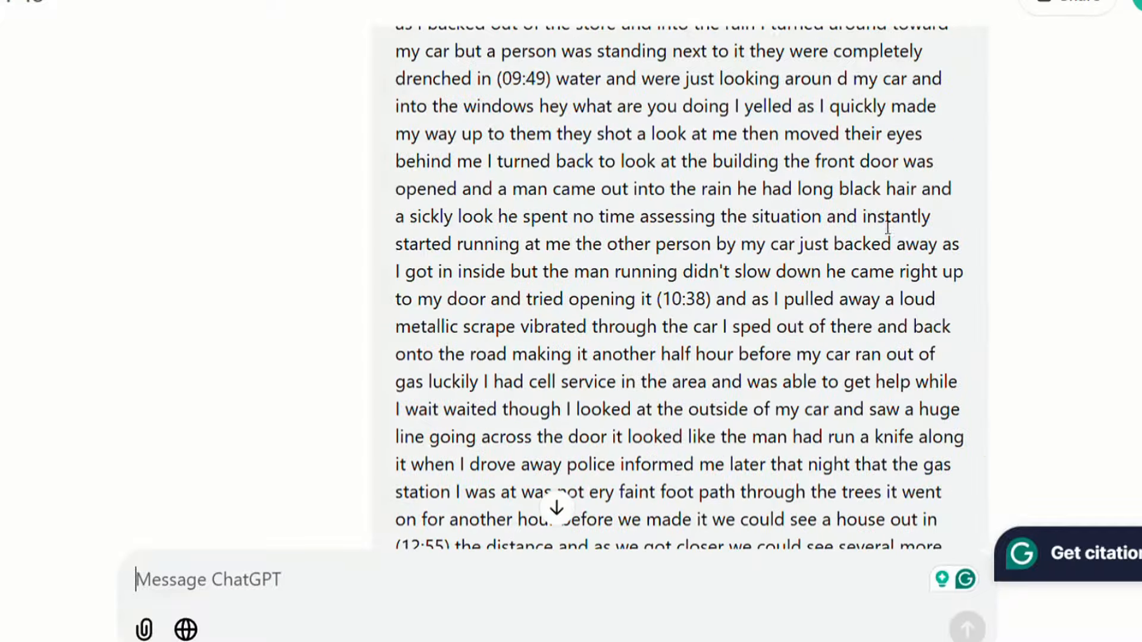
scroll(1091, 320, down, 20)
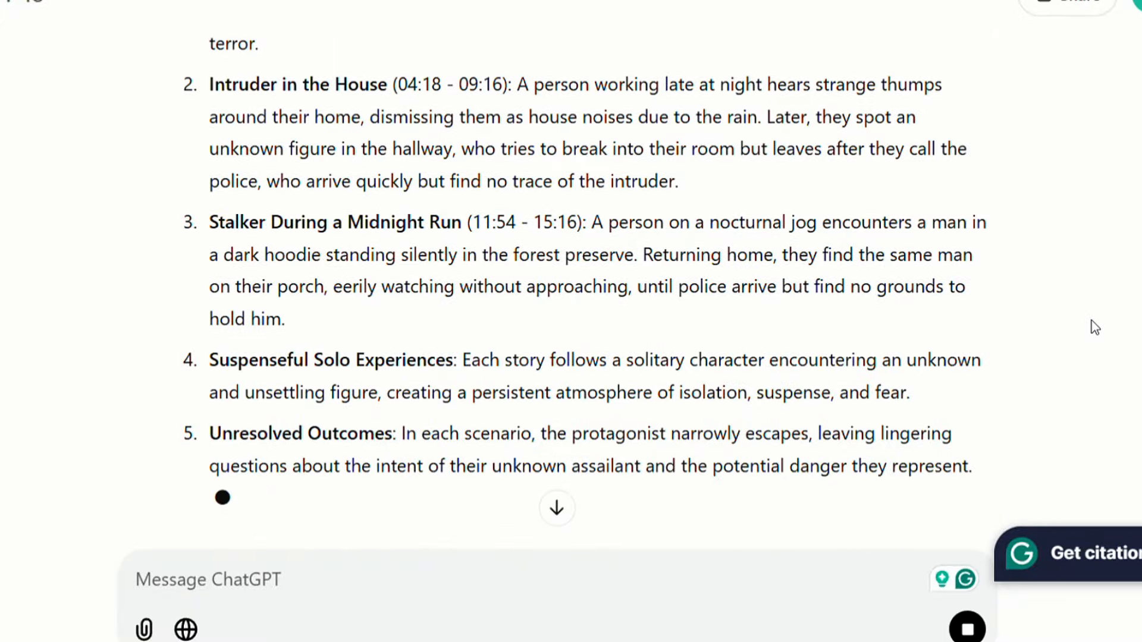
scroll(1091, 320, up, 3)
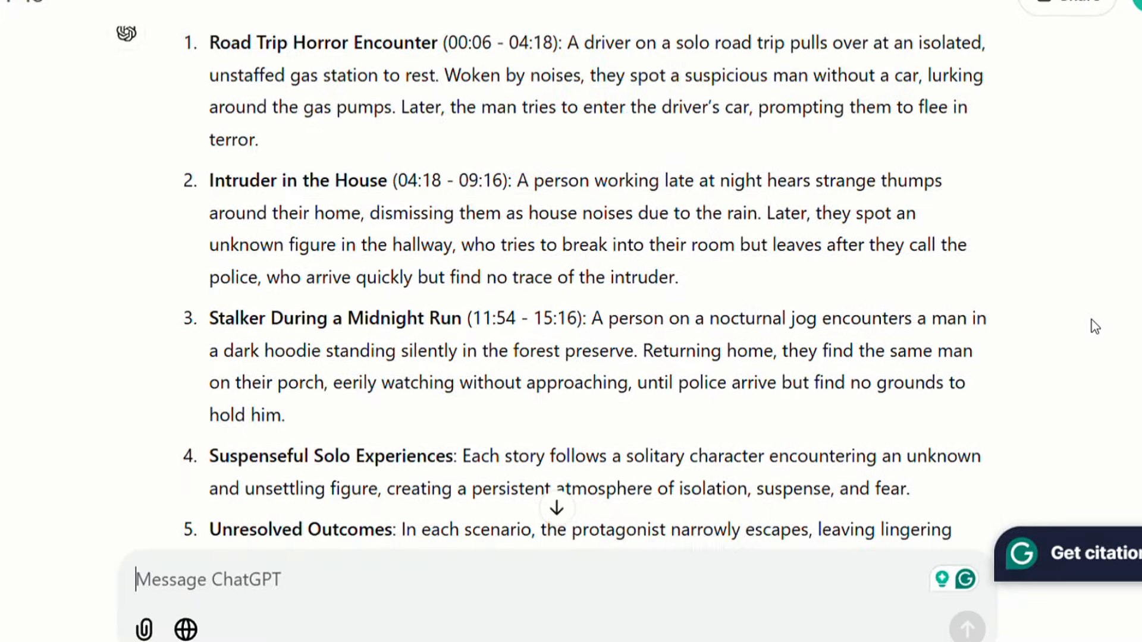
scroll(552, 167, up, 2)
drag(213, 152, 979, 508)
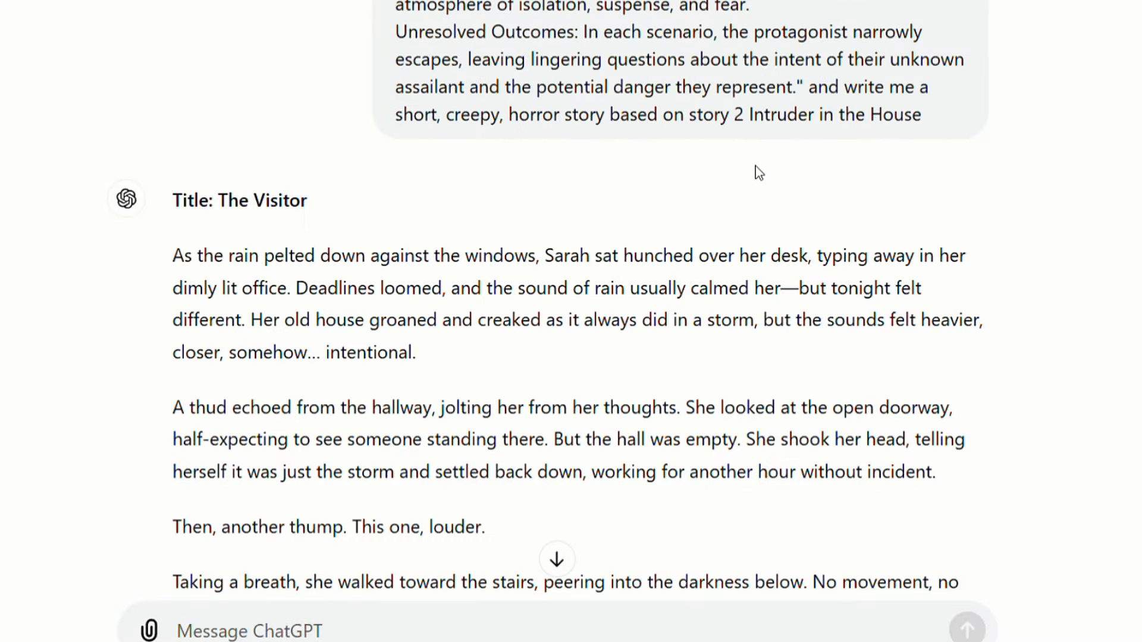
Read through the generated horror story from its title to its ending.
scroll(505, 339, down, 2)
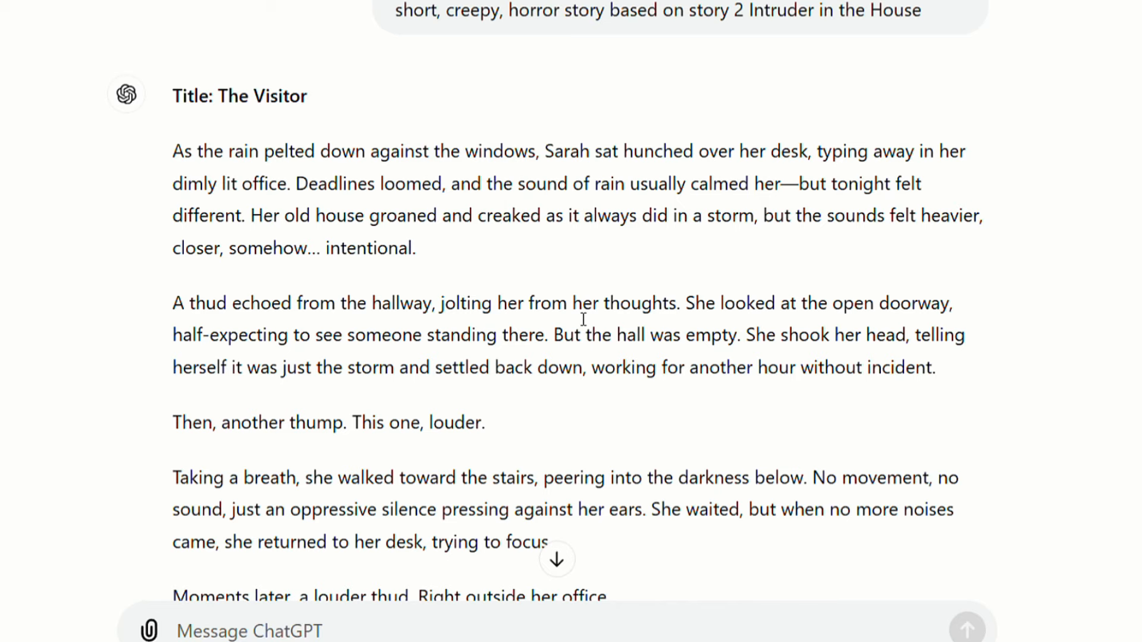
scroll(584, 319, down, 1)
scroll(575, 313, up, 1)
drag(183, 98, 945, 597)
scroll(1055, 372, up, 5)
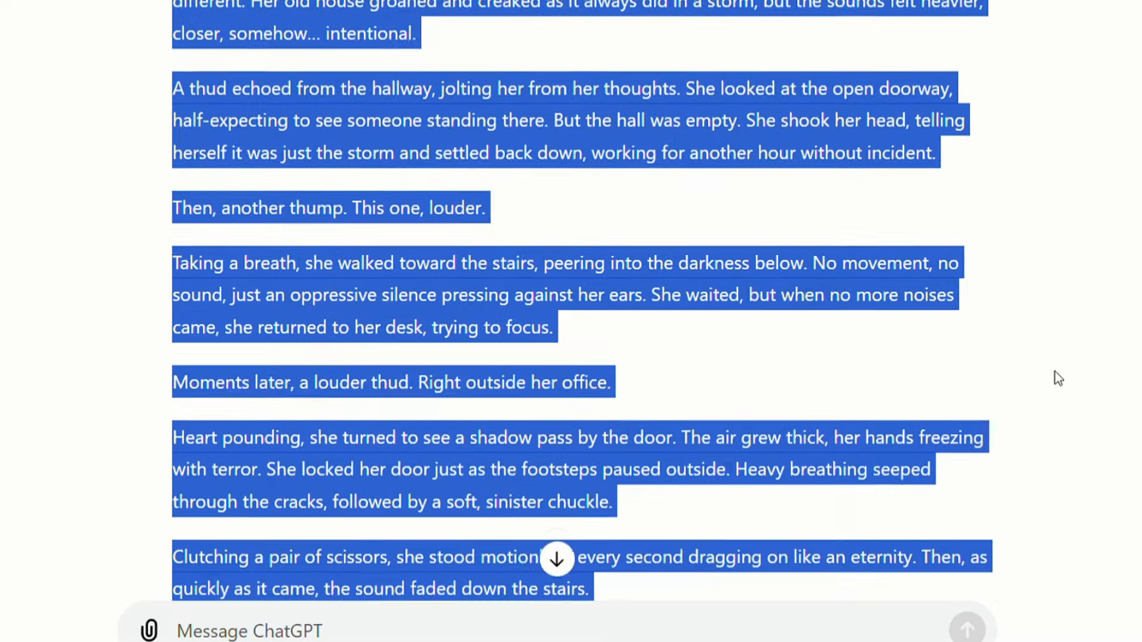
scroll(1055, 372, up, 3)
click(1118, 291)
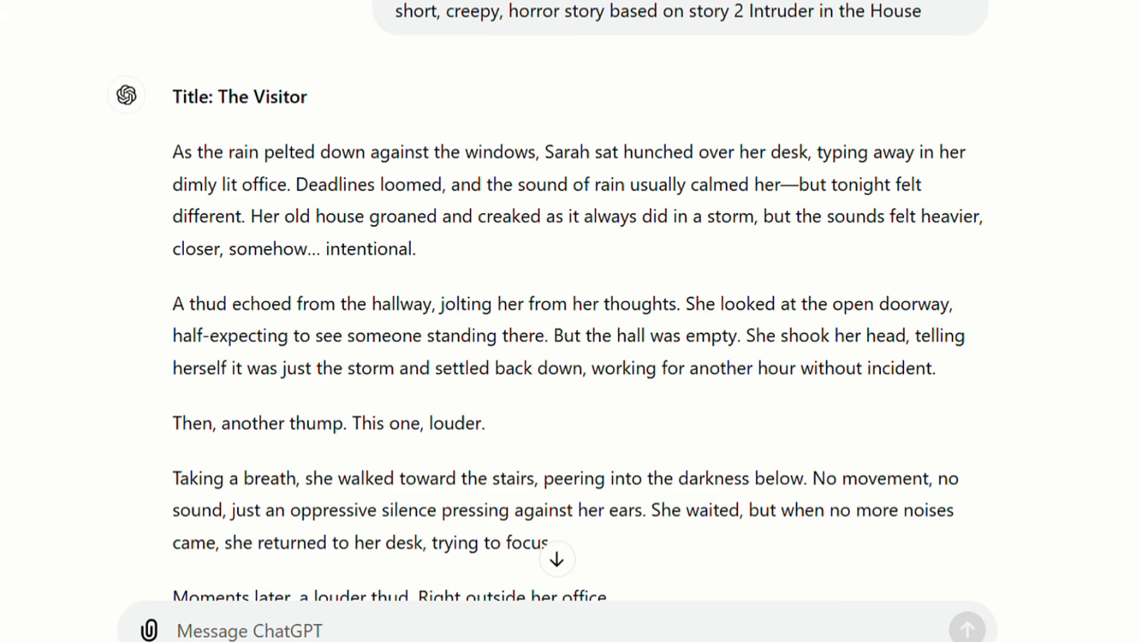
Request a minimum of 20 intricately detailed scenes for this story, with seamless narrative progression and the immersive experience of a movie.
scroll(552, 300, down, 2)
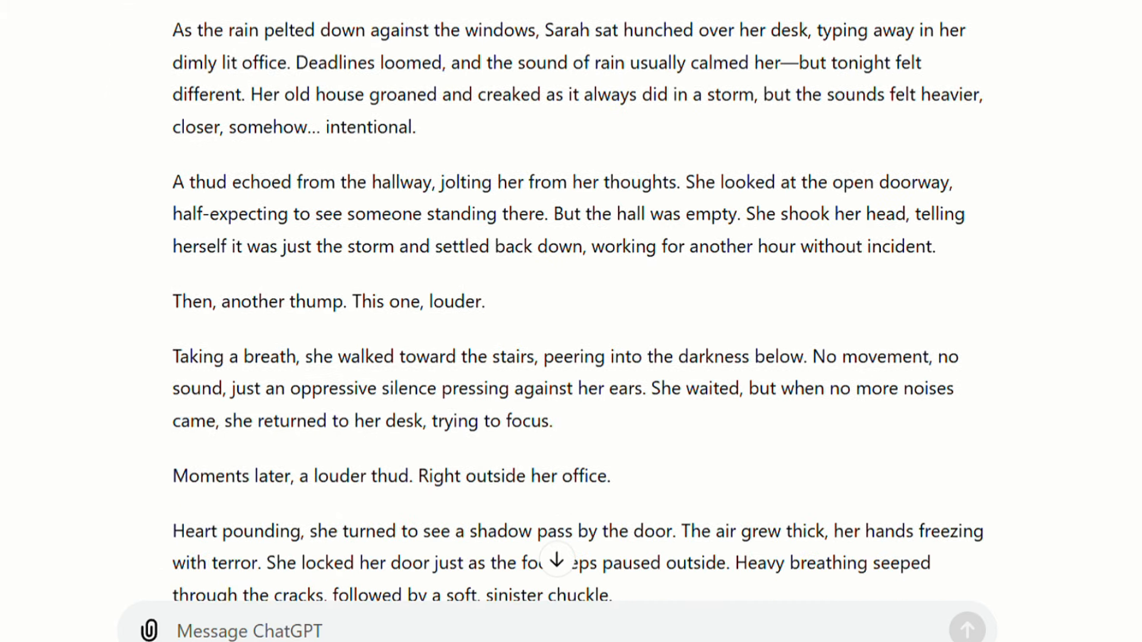
scroll(551, 300, up, 1)
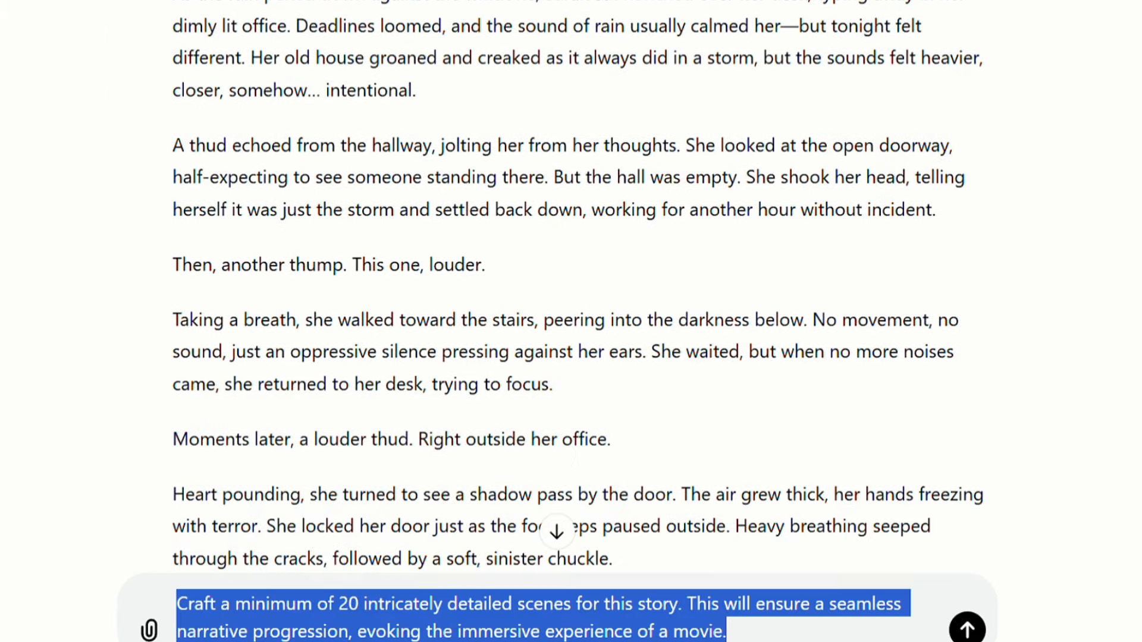
click(968, 632)
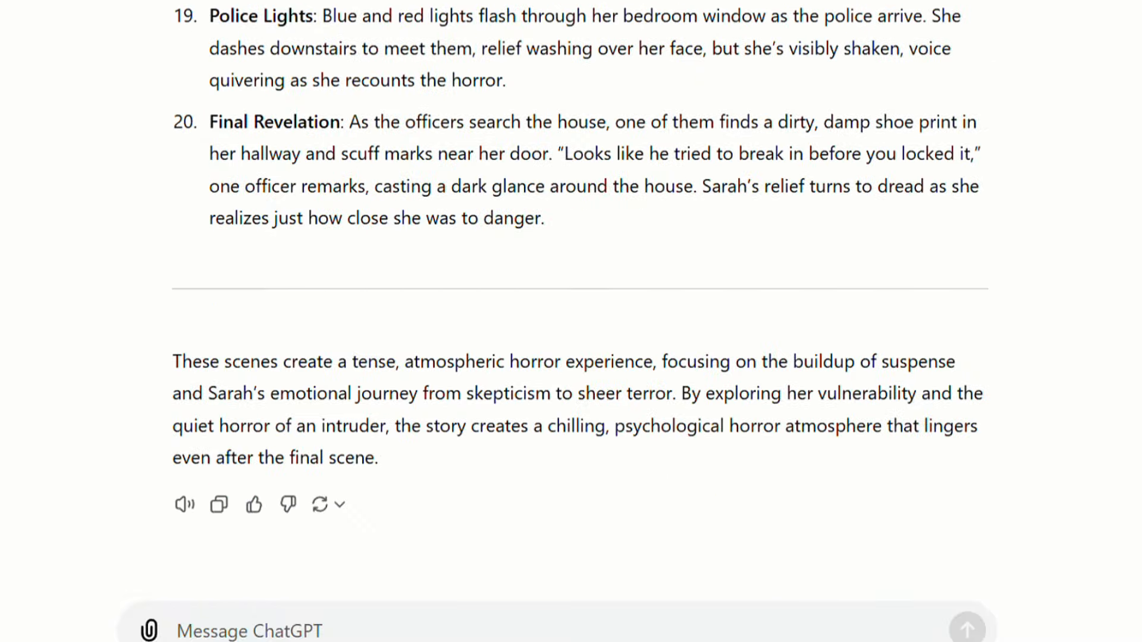
Request 20 detailed prompts for these 10 scenes, covering the character's appearance and expressions, camera work, visual style, setting, actions, sound, effects, themes, editing and emotional impact.
scroll(545, 387, up, 20)
scroll(548, 413, down, 20)
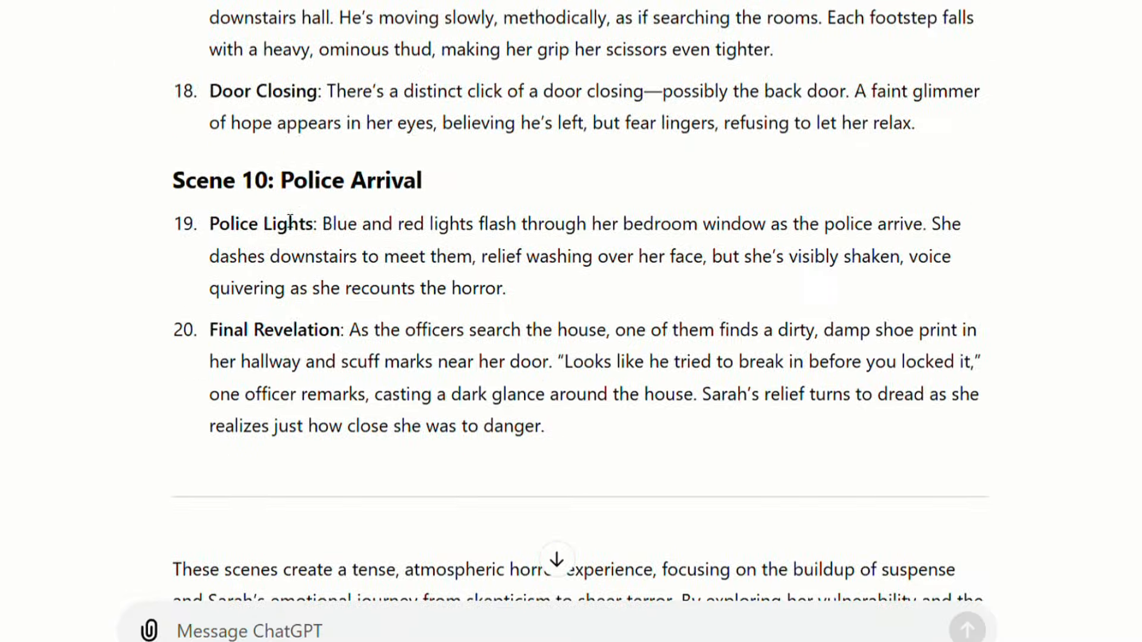
scroll(290, 220, up, 20)
scroll(512, 341, down, 20)
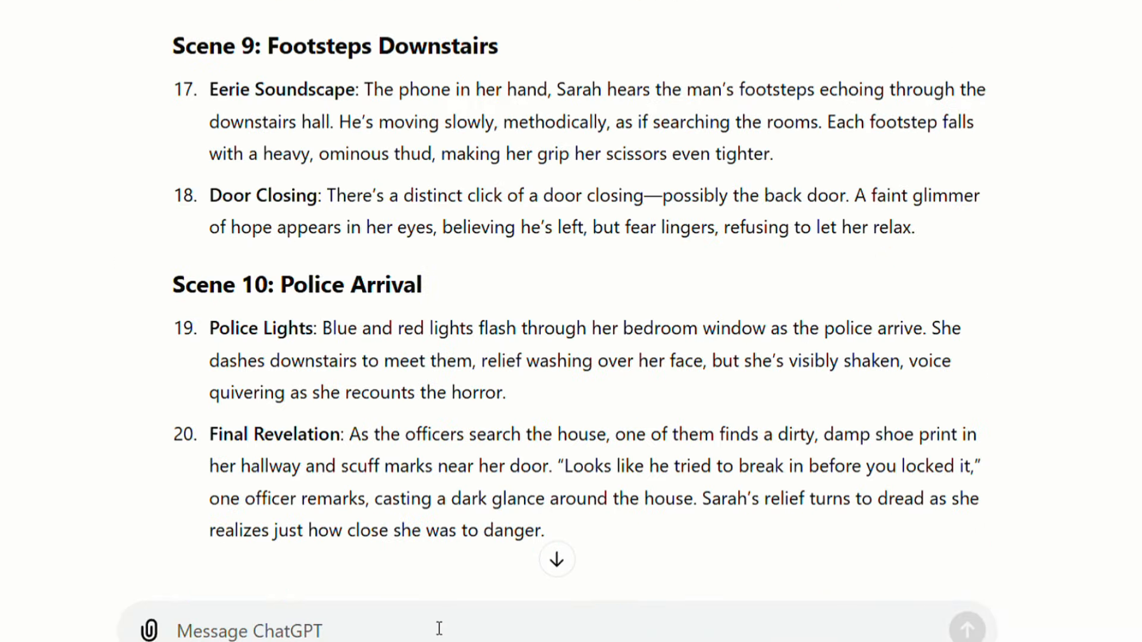
click(558, 561)
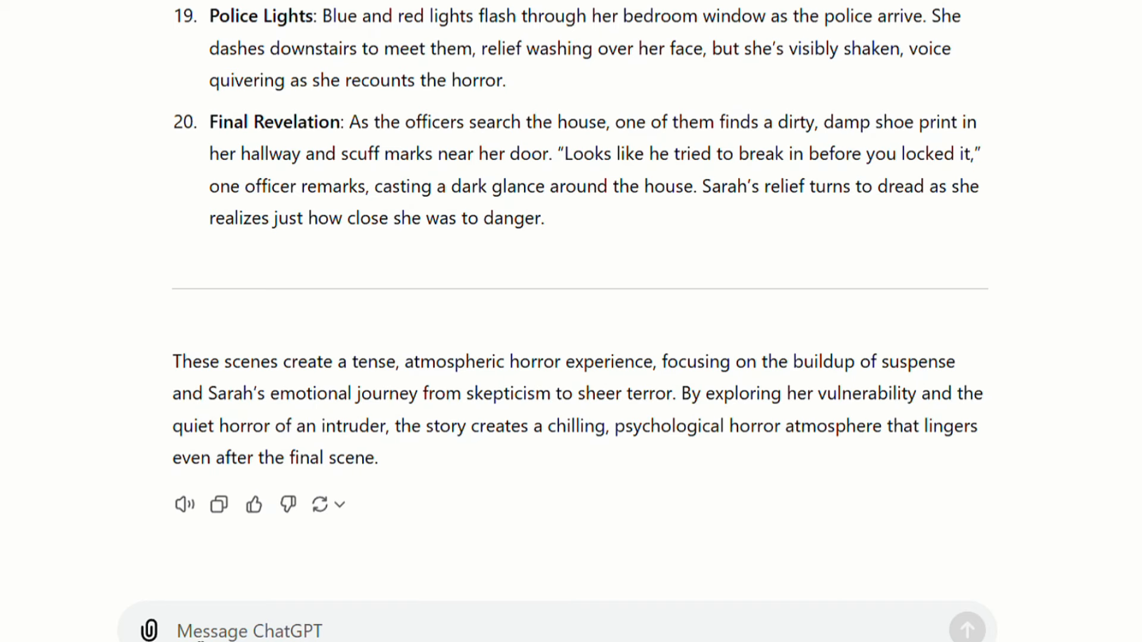
click(202, 621)
text(Provide me 20 detailed prompts for these 10 scene, Include details about Sarah's appearance and facial expressions, camera work, visual style, setting, actions, sound, effects, themes, editing techniques, and the overall emotional impact.)
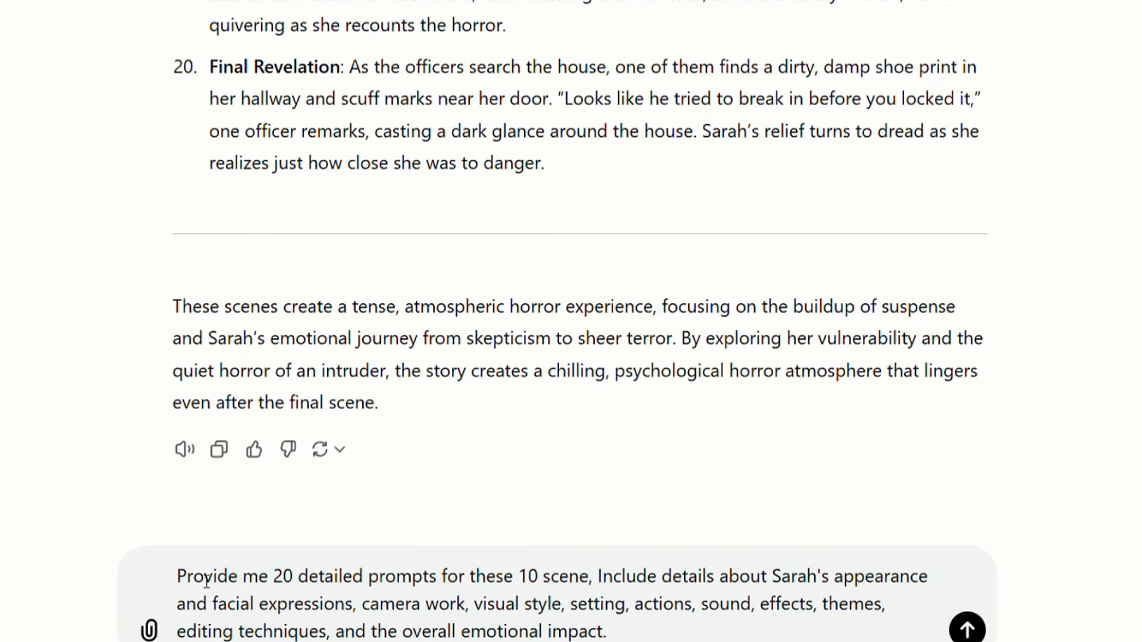
drag(184, 584, 571, 590)
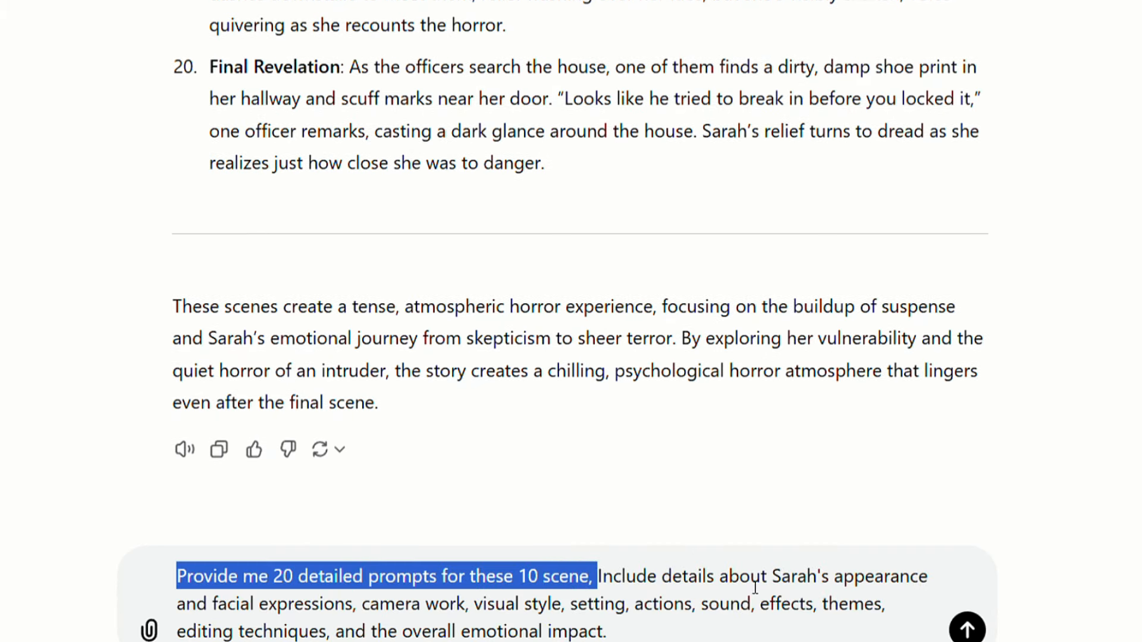
drag(720, 585, 619, 632)
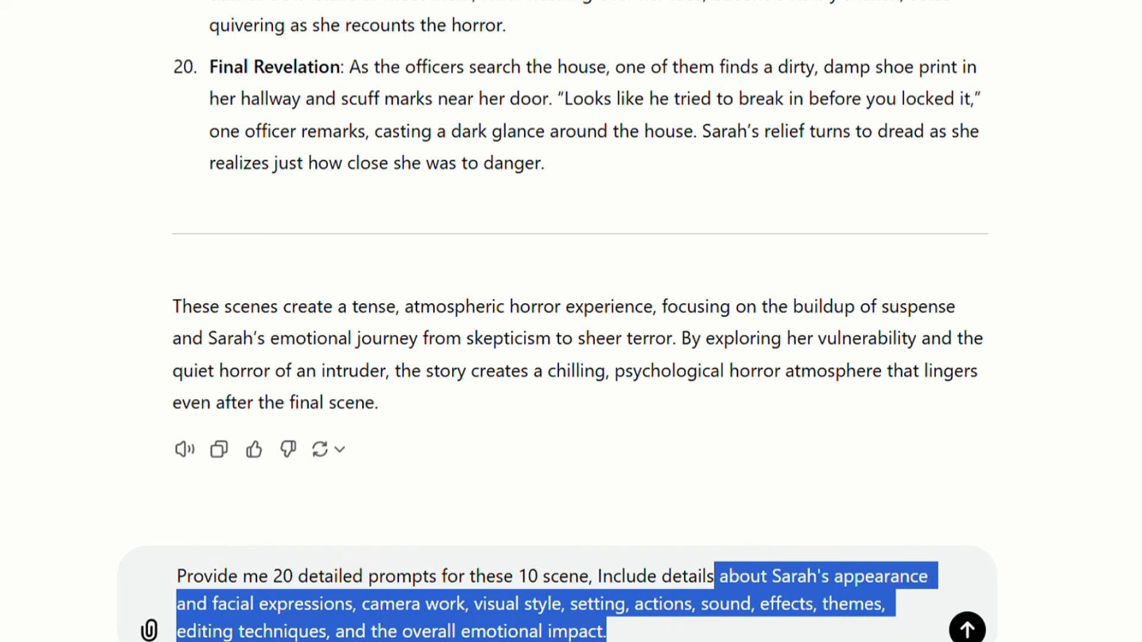
click(476, 631)
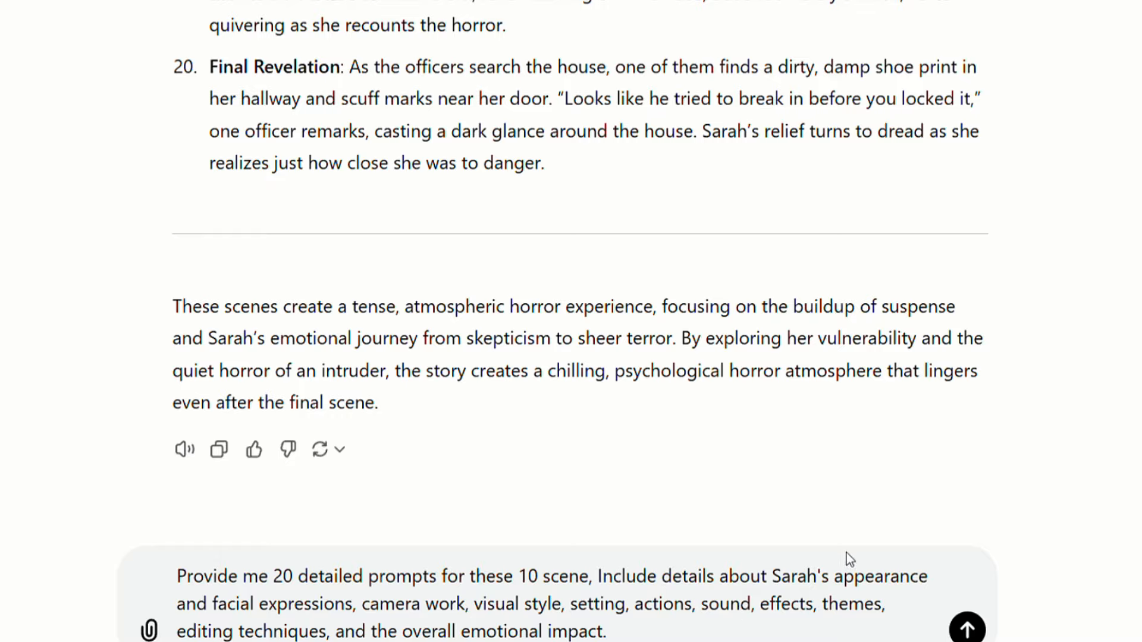
click(968, 629)
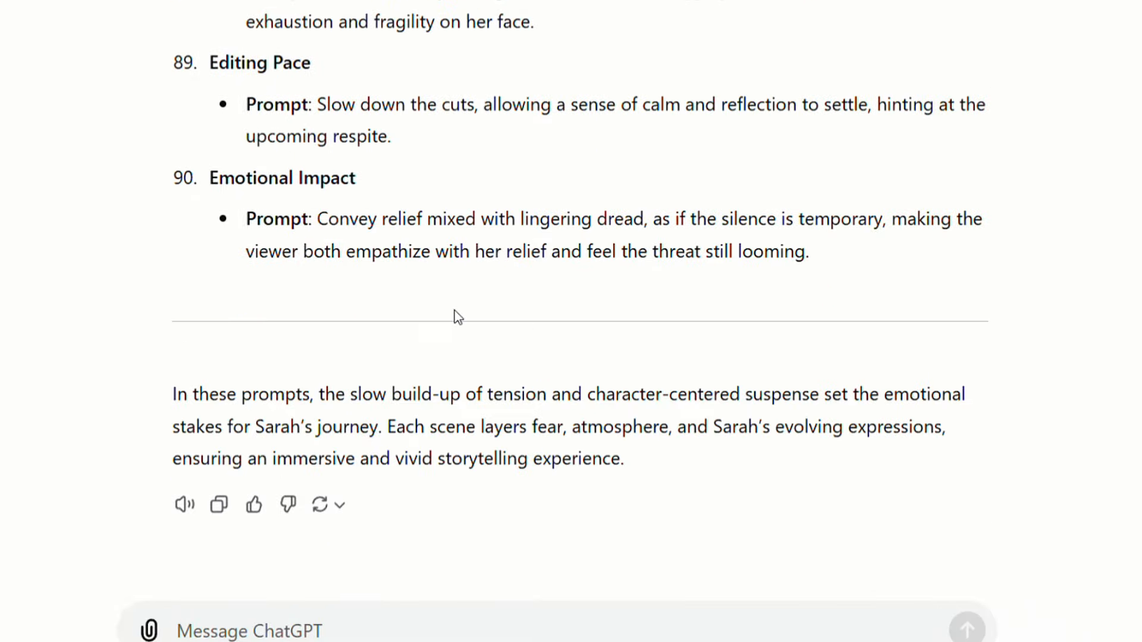
Have ChatGPT generate the remaining scene prompts by sending "continue please" twice, each time once the previous reply is complete.
click(309, 631)
text(continue please)
key(Return)
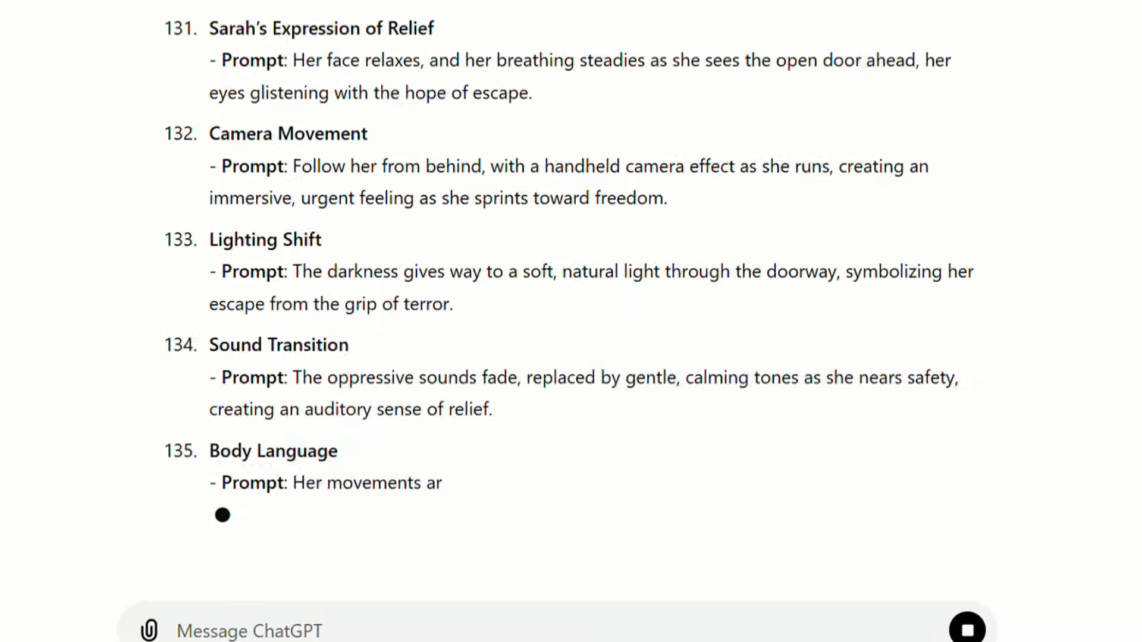
scroll(489, 370, up, 6)
scroll(487, 369, down, 6)
click(890, 551)
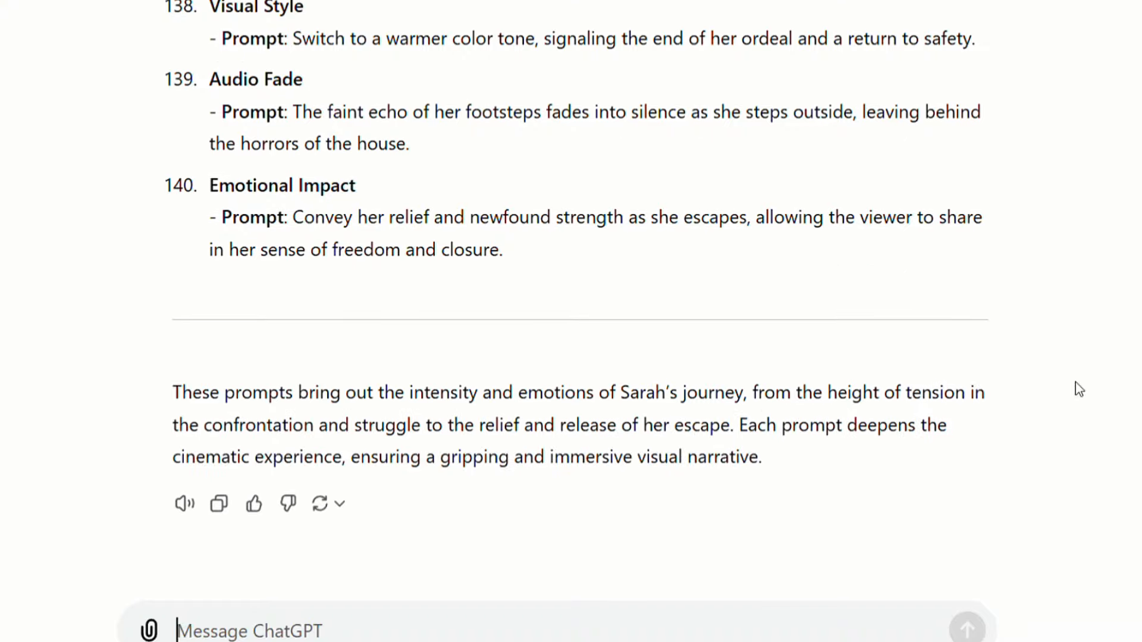
text(continue please)
key(Return)
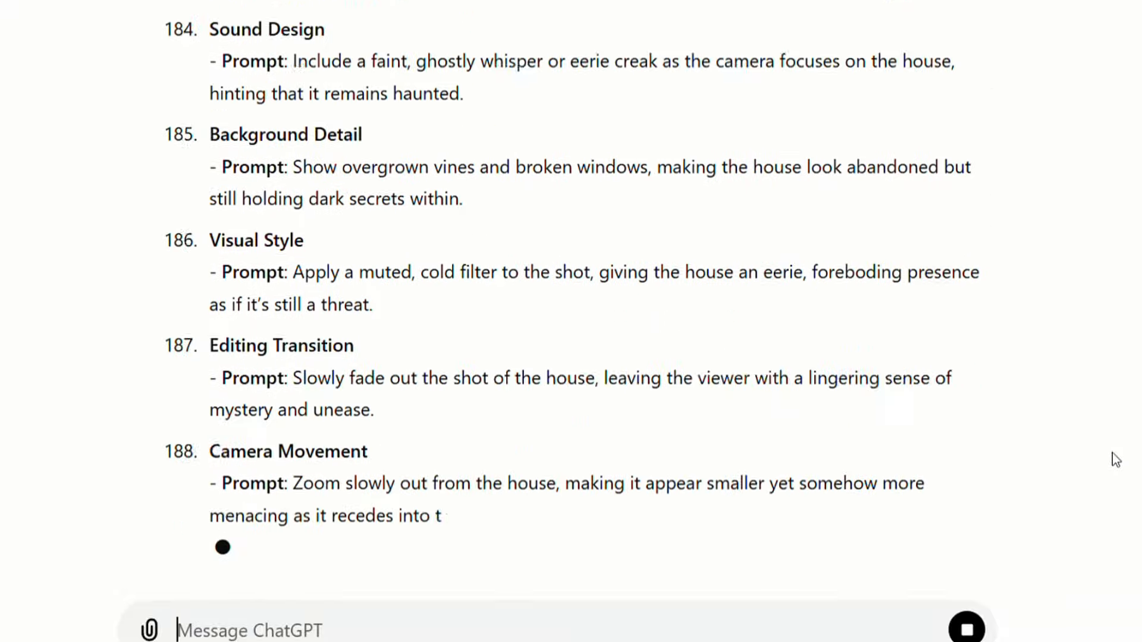
Request detailed information about the main character's clothing, appearance, hair and age, the story's time period, and her house's state and interior decoration.
scroll(1033, 485, up, 20)
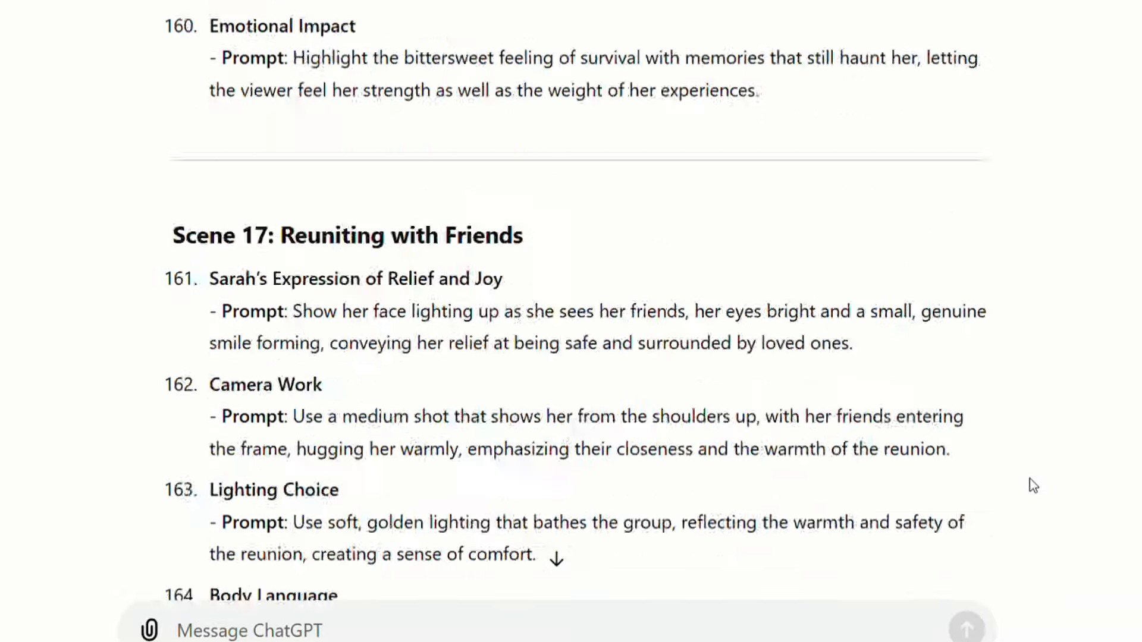
scroll(1033, 485, up, 20)
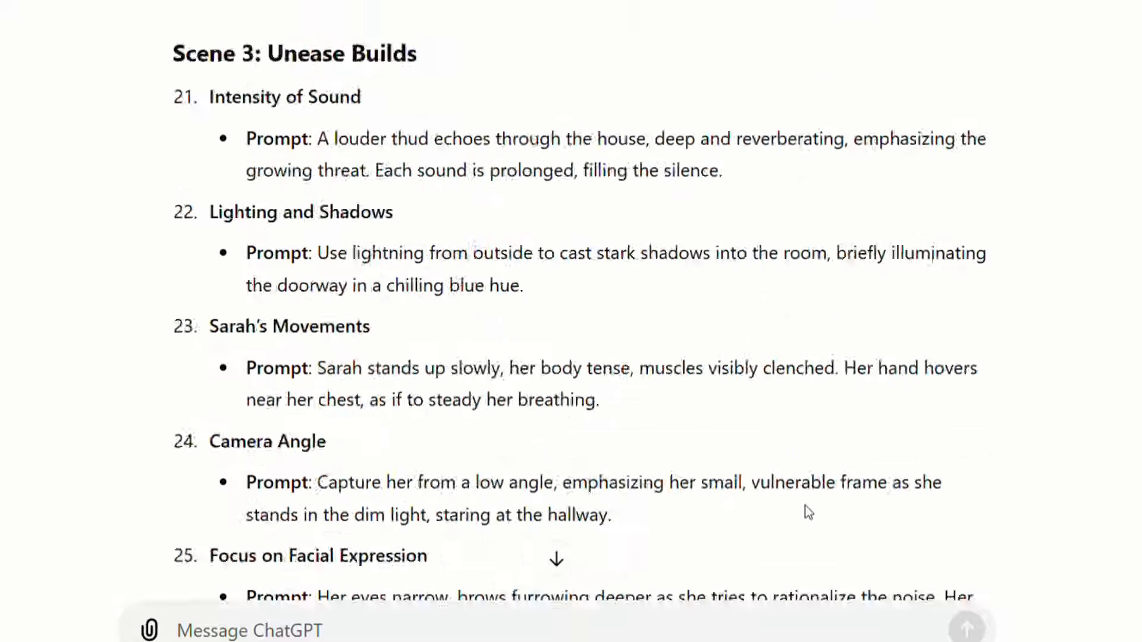
scroll(808, 512, up, 10)
drag(645, 415, 301, 212)
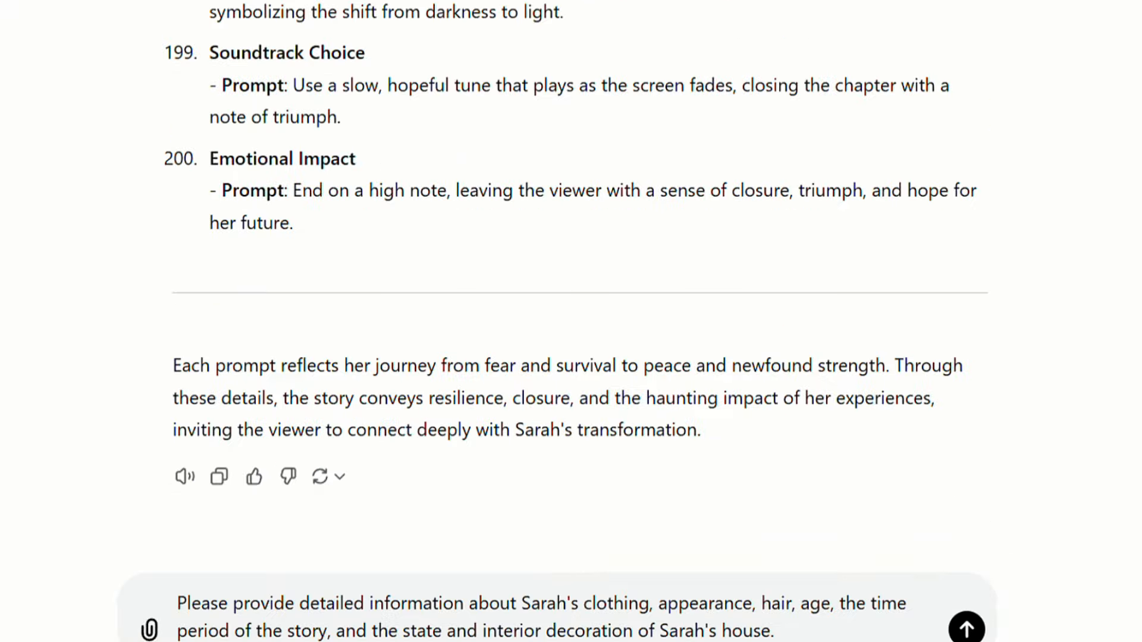
drag(774, 630, 204, 608)
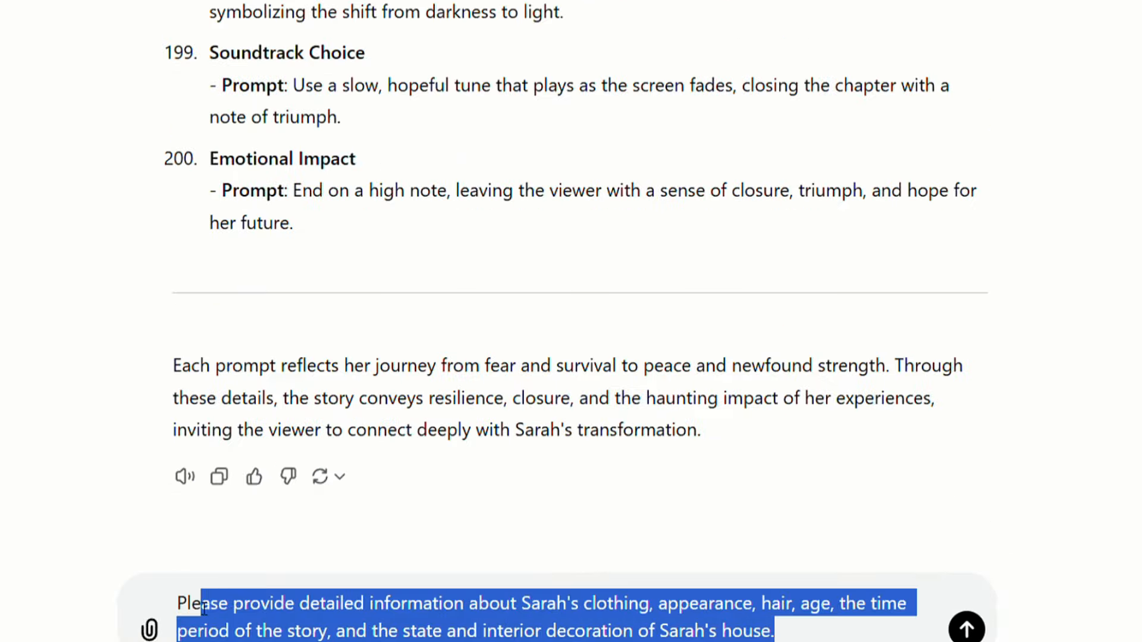
click(611, 613)
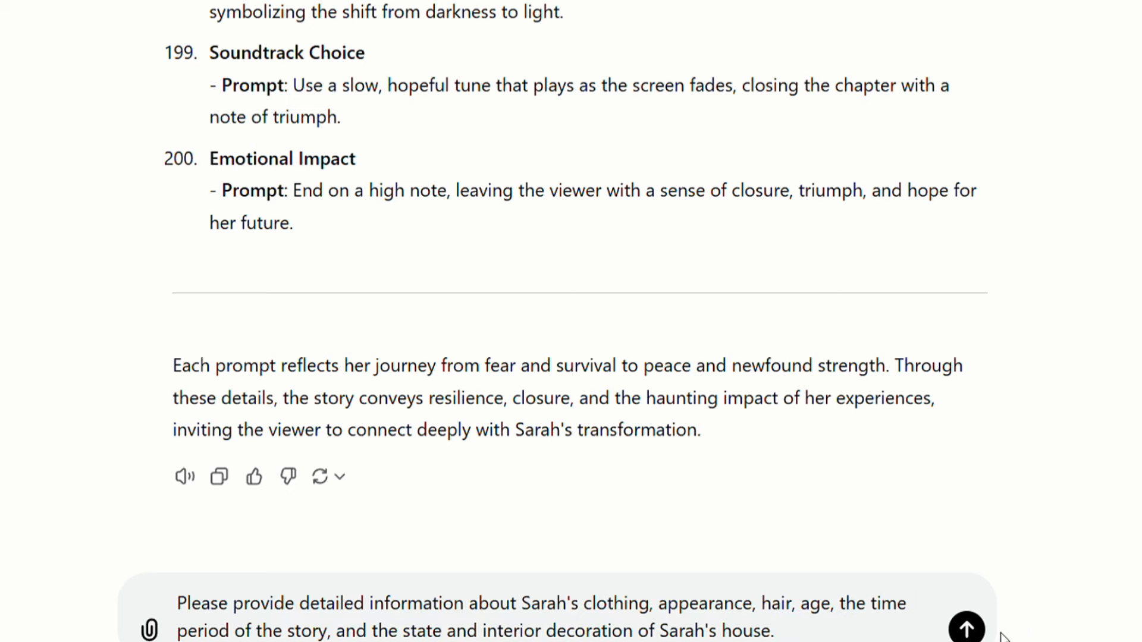
click(966, 629)
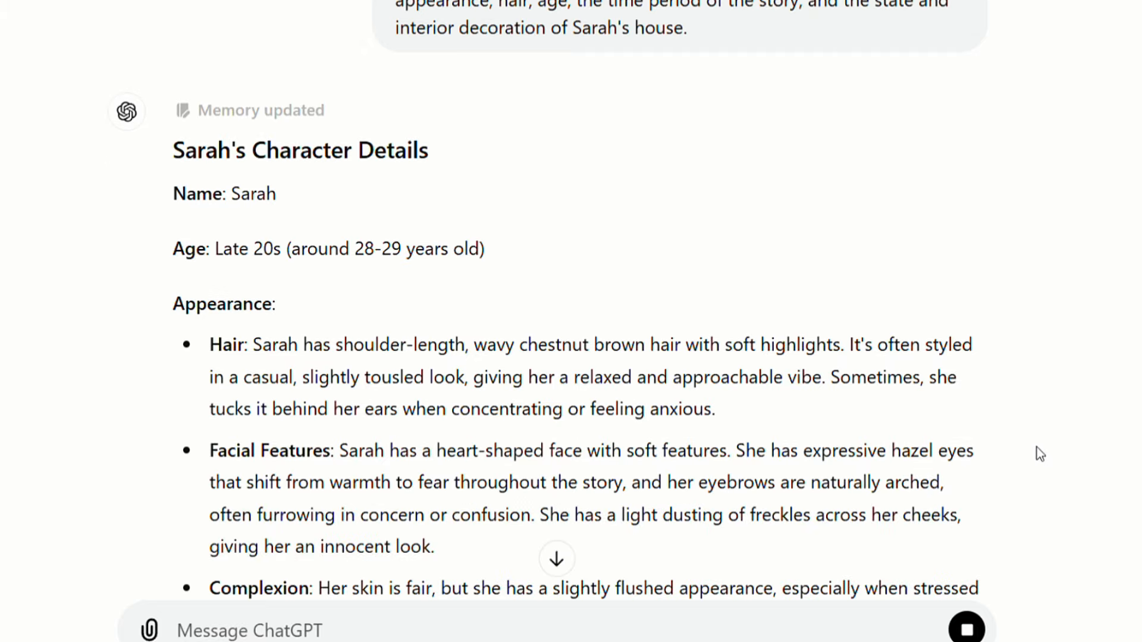
scroll(1041, 463, down, 6)
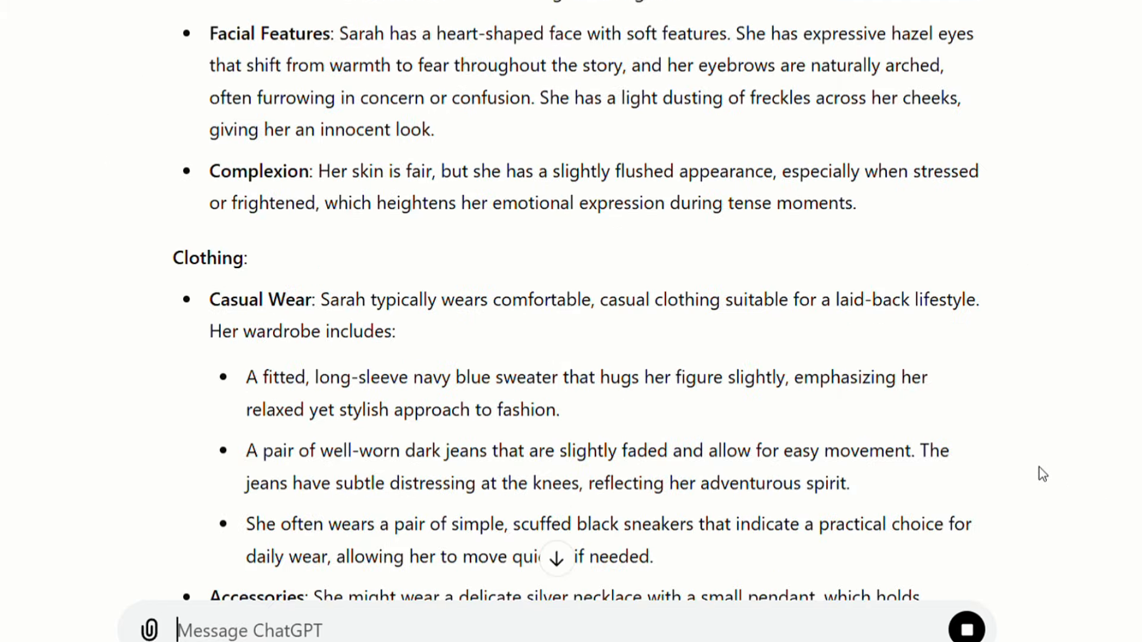
scroll(1041, 474, down, 8)
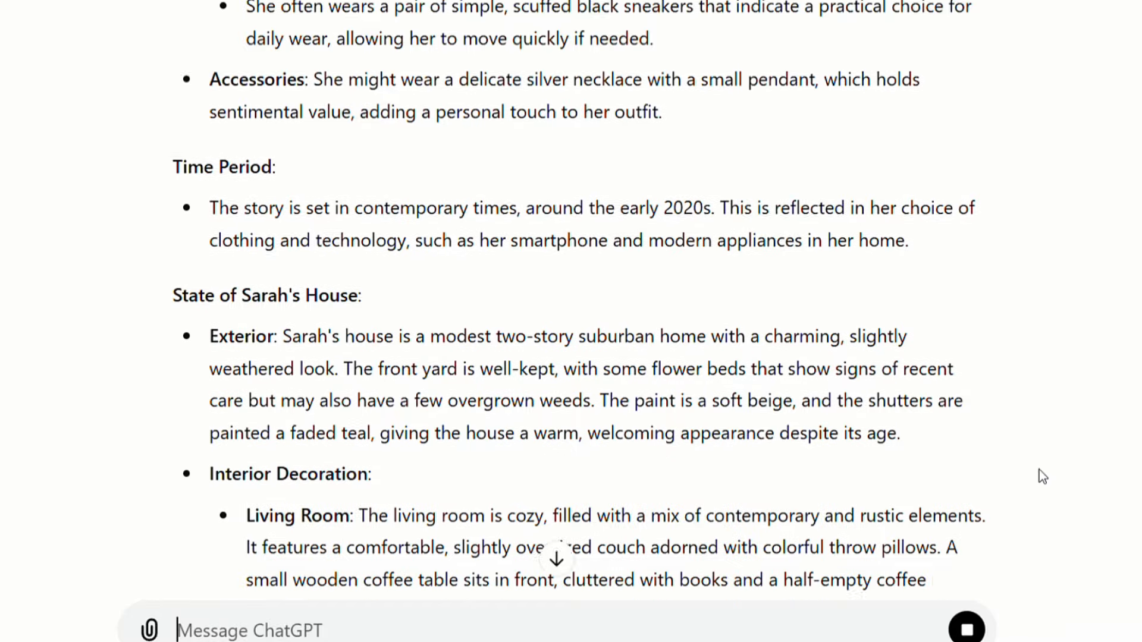
Read through the reply on the main character's age, appearance and clothing, the time period, and the house's exterior and interior.
scroll(1042, 475, down, 5)
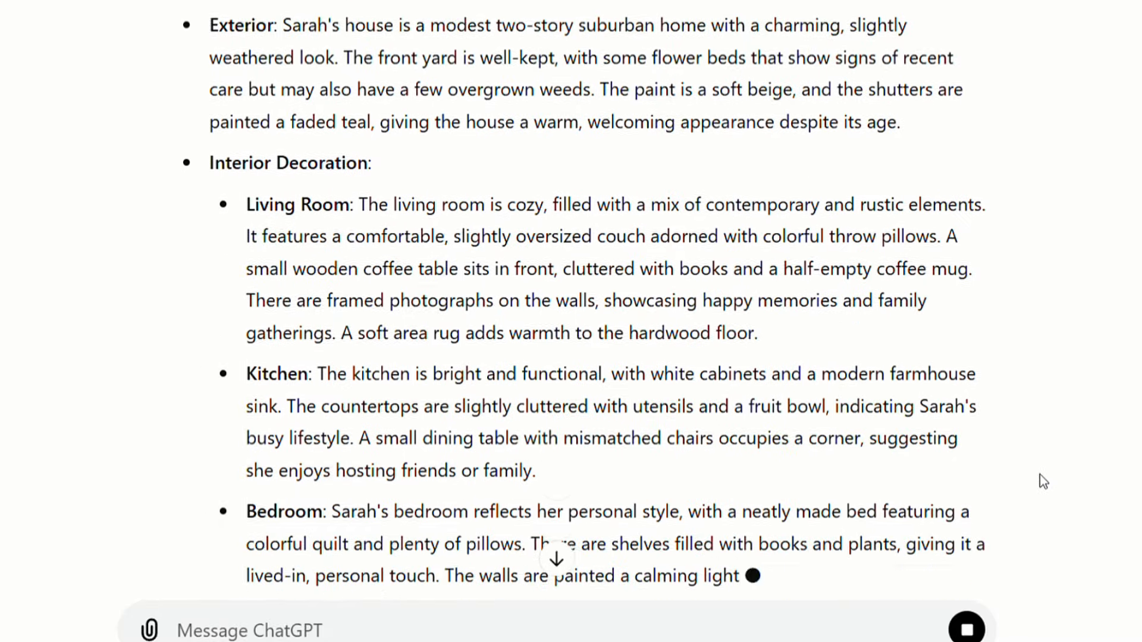
scroll(1040, 476, down, 6)
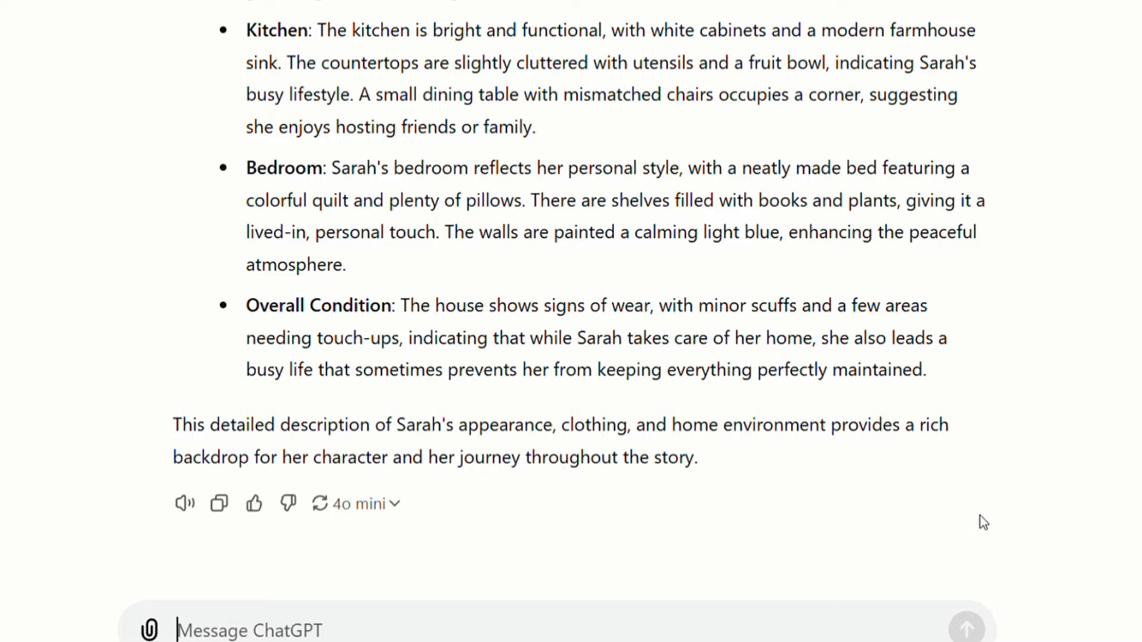
scroll(980, 516, up, 13)
scroll(982, 521, up, 12)
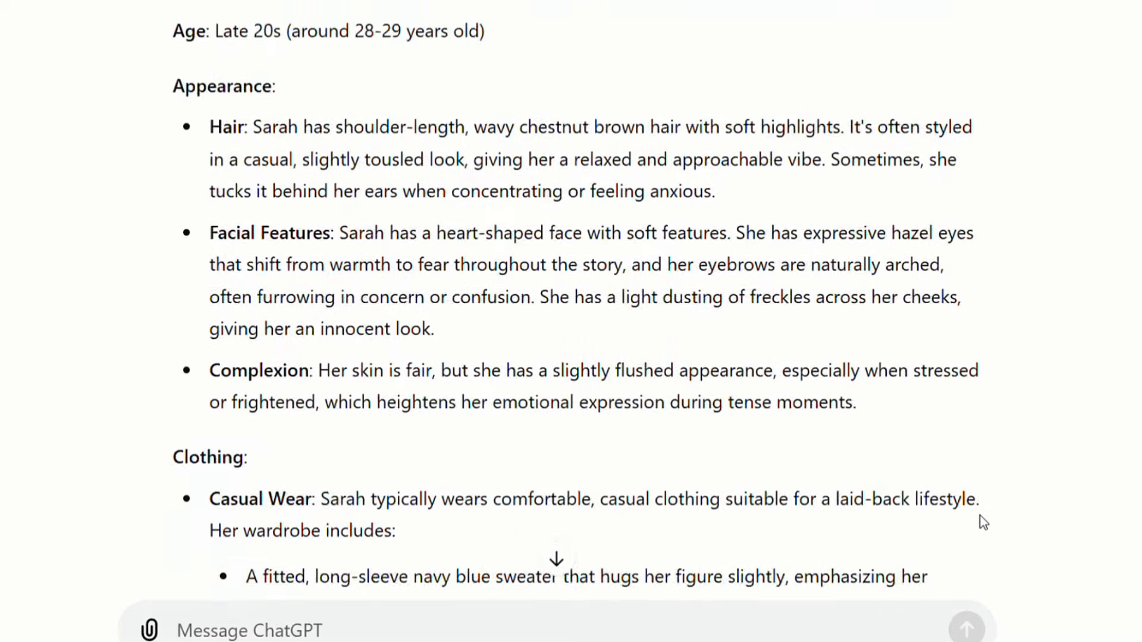
scroll(983, 522, down, 5)
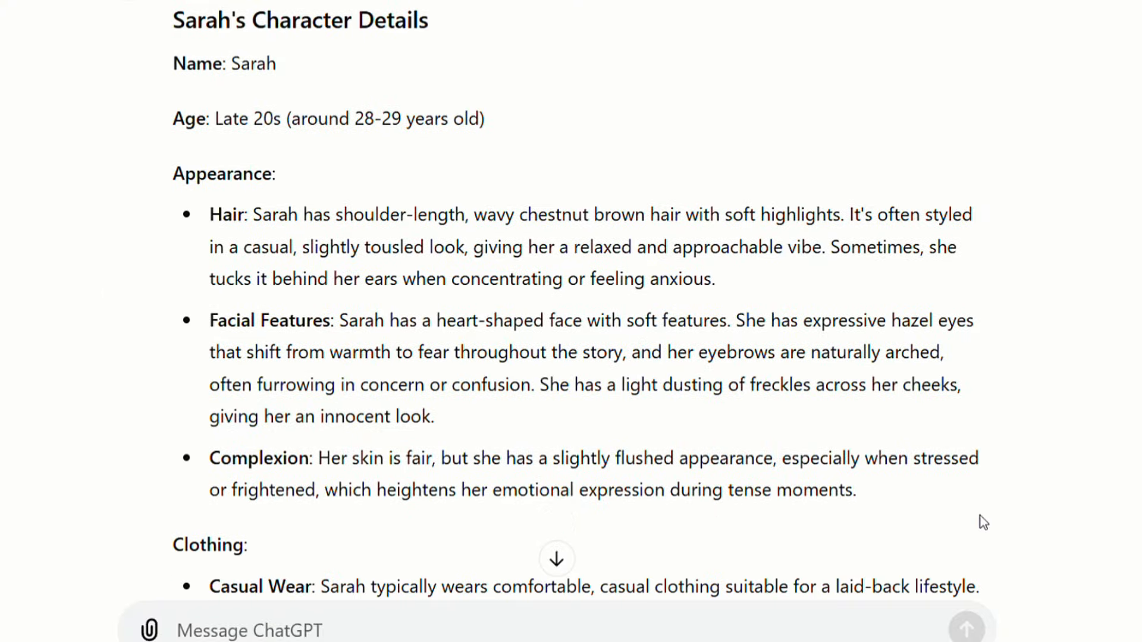
scroll(980, 516, up, 5)
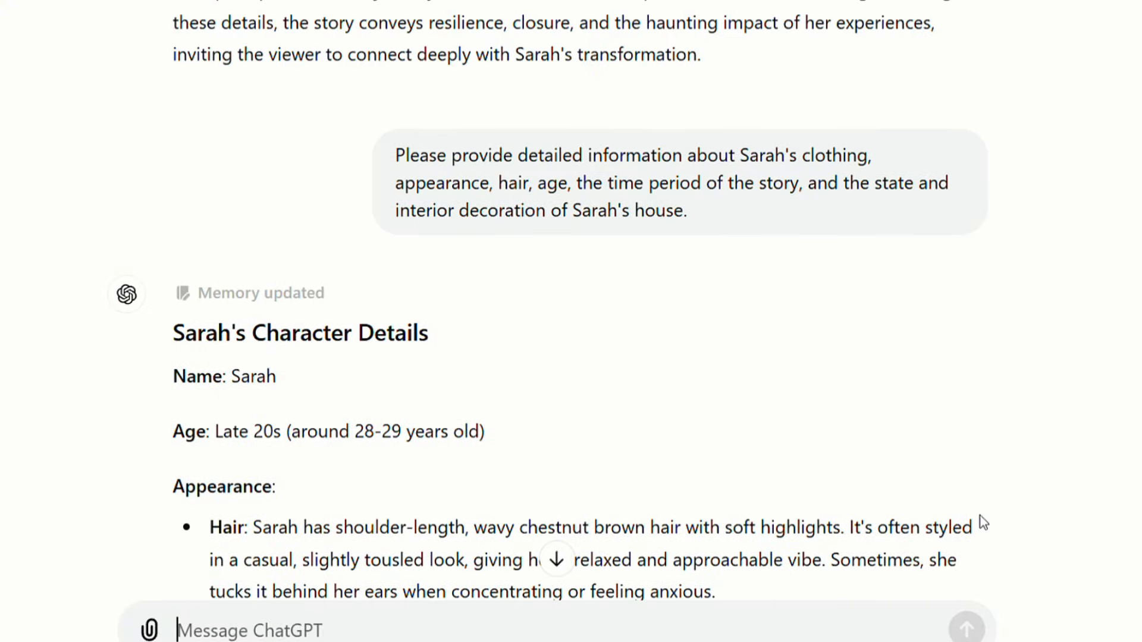
scroll(980, 516, down, 3)
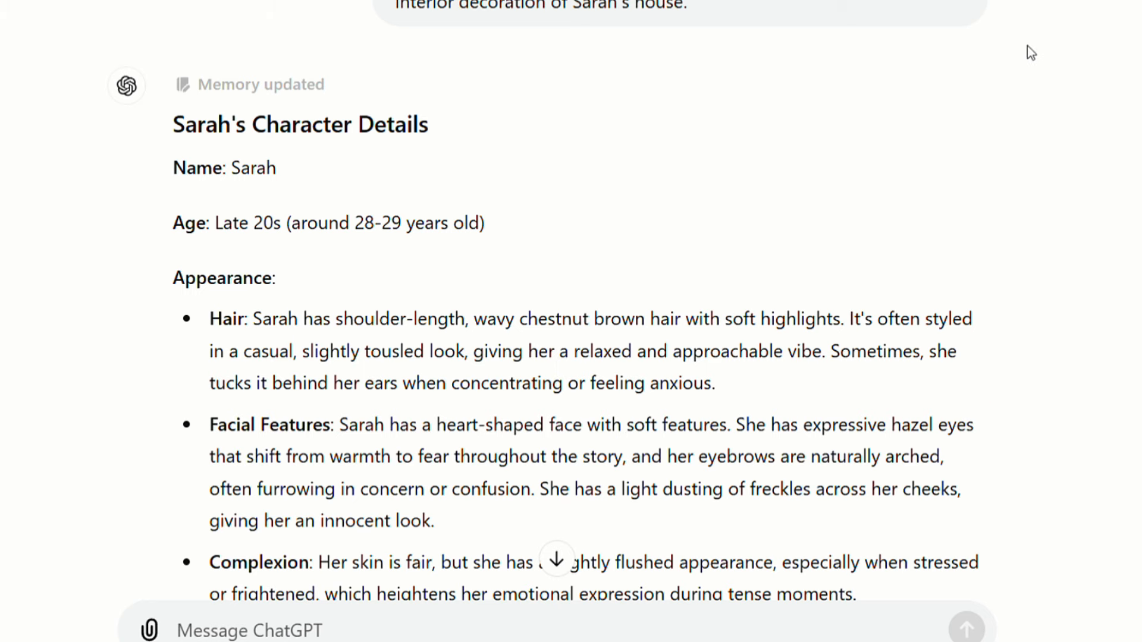
scroll(999, 292, down, 3)
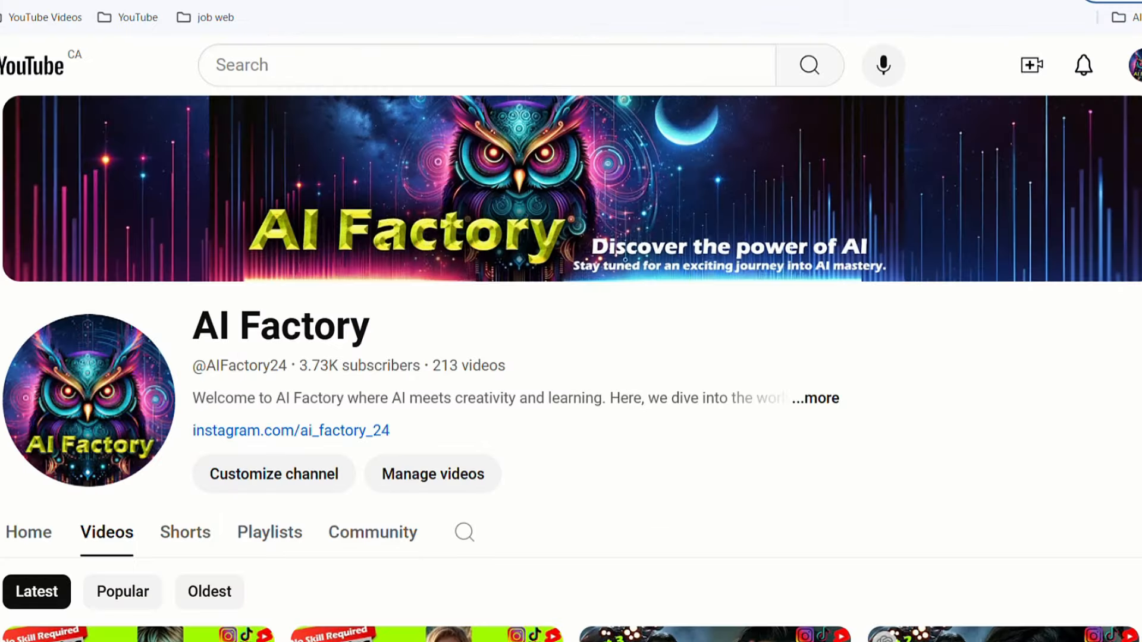
Switch to YouTube and look through the latest videos of the AI Factory channel.
scroll(571, 369, down, 5)
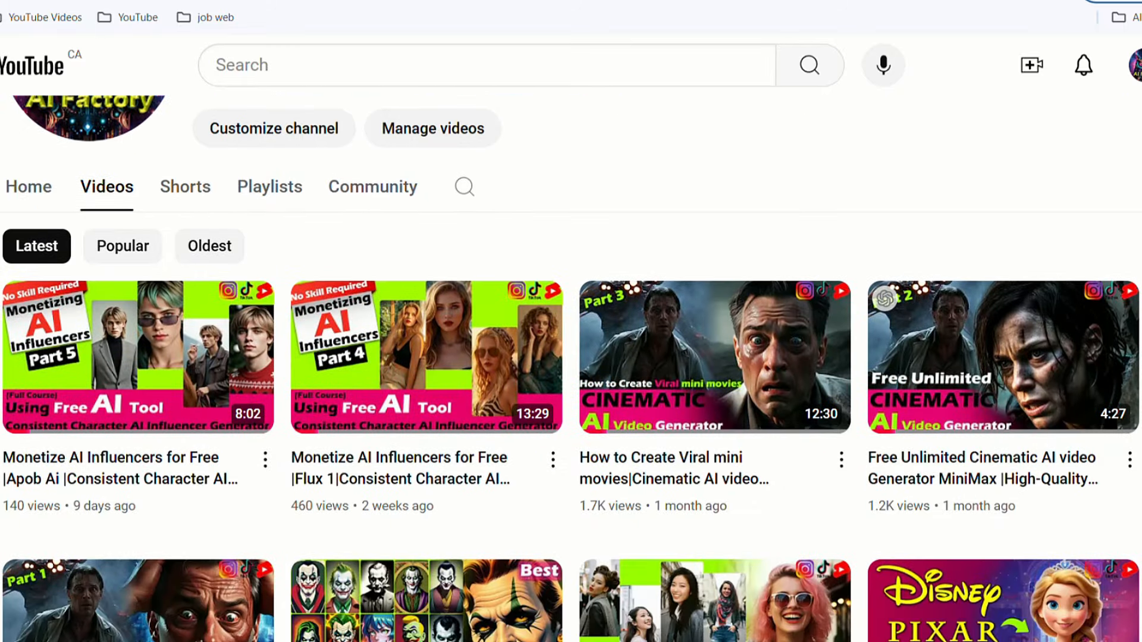
scroll(571, 369, down, 1)
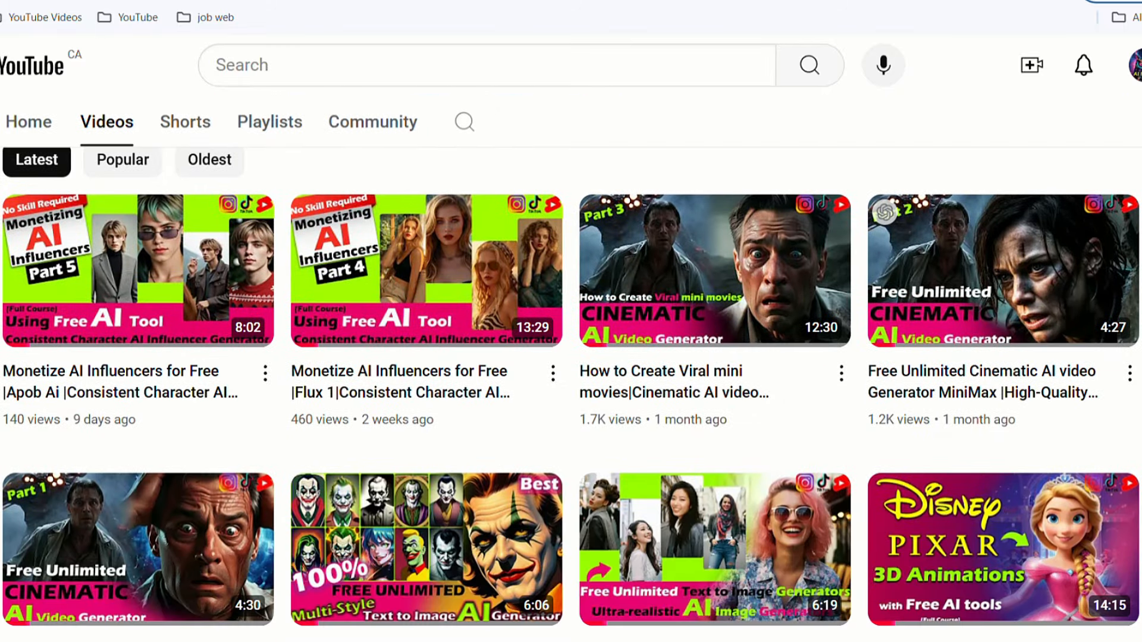
scroll(571, 368, down, 4)
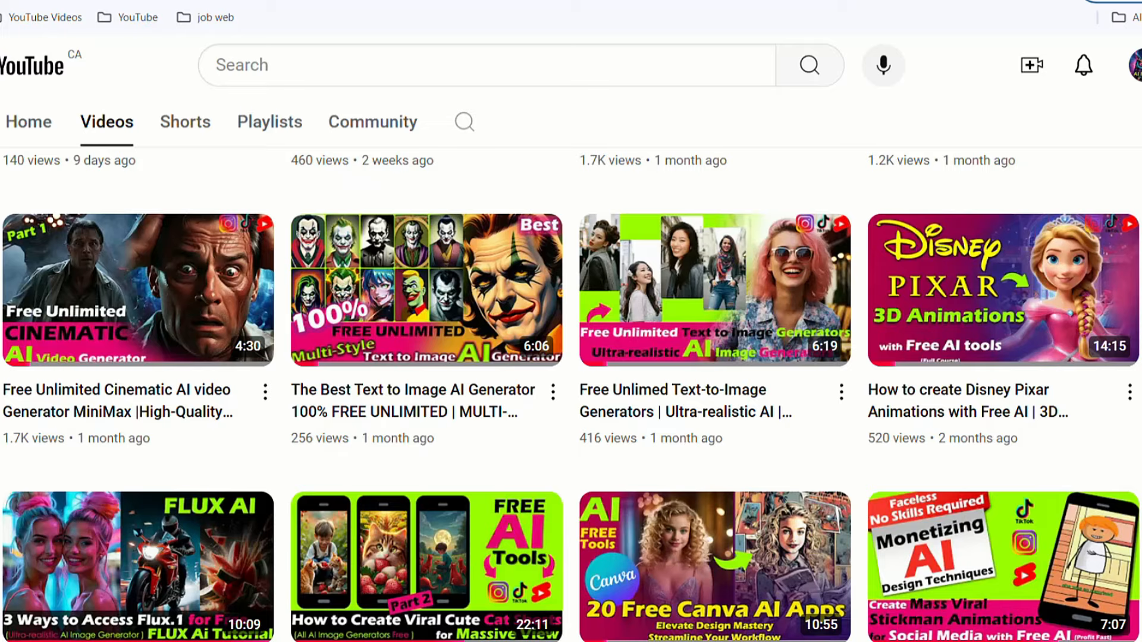
scroll(570, 368, down, 4)
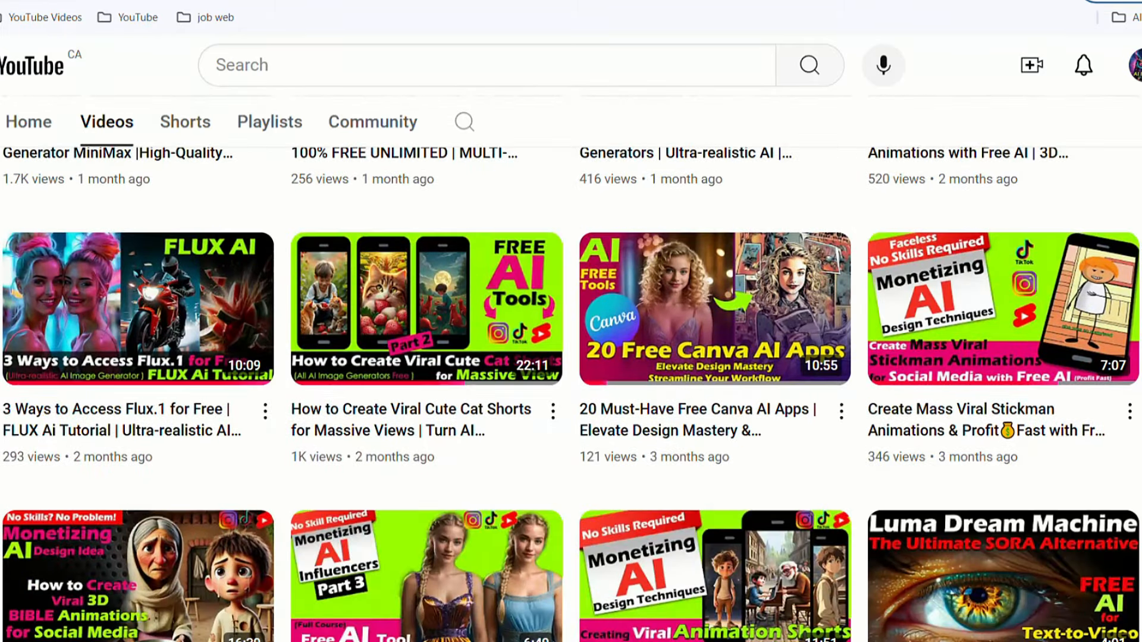
scroll(571, 368, down, 4)
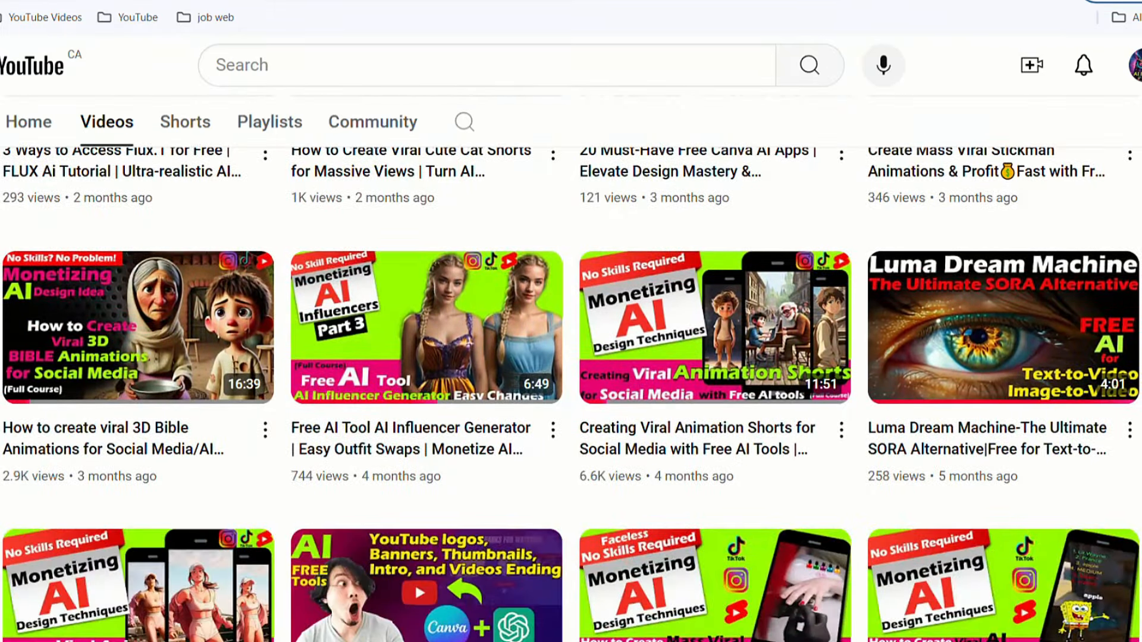
scroll(570, 369, down, 4)
scroll(571, 368, down, 5)
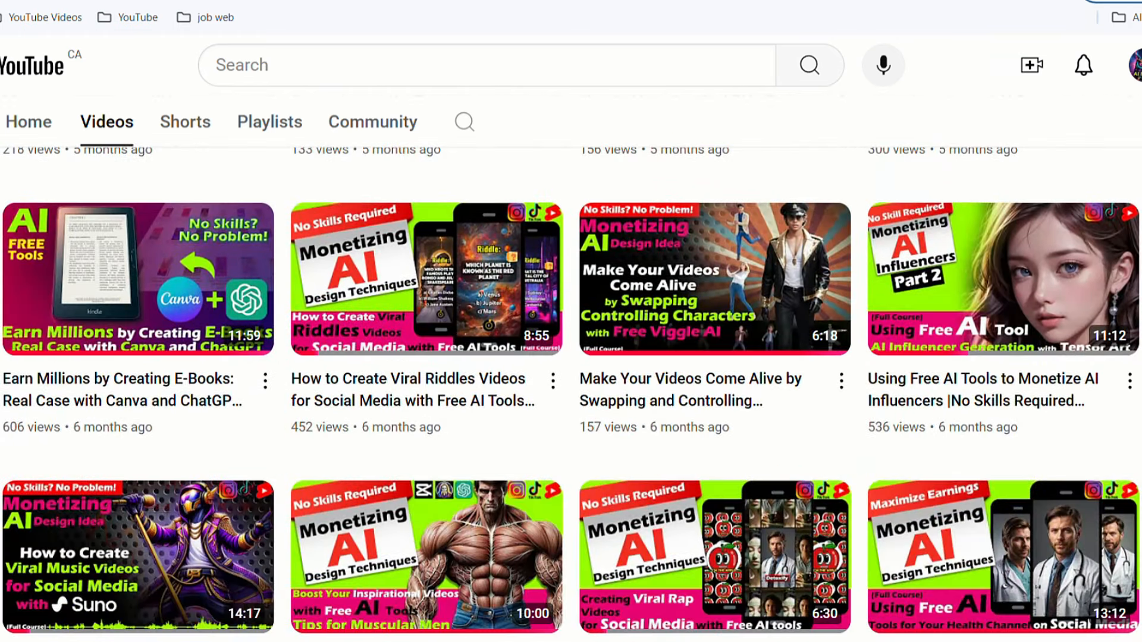
scroll(571, 369, down, 3)
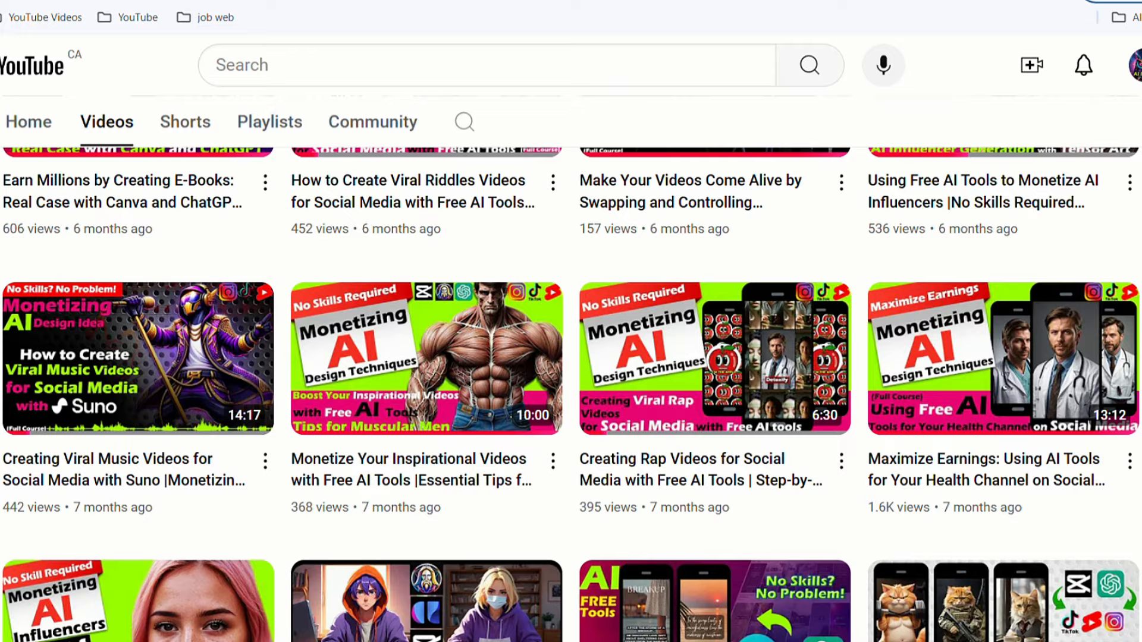
scroll(571, 392, down, 5)
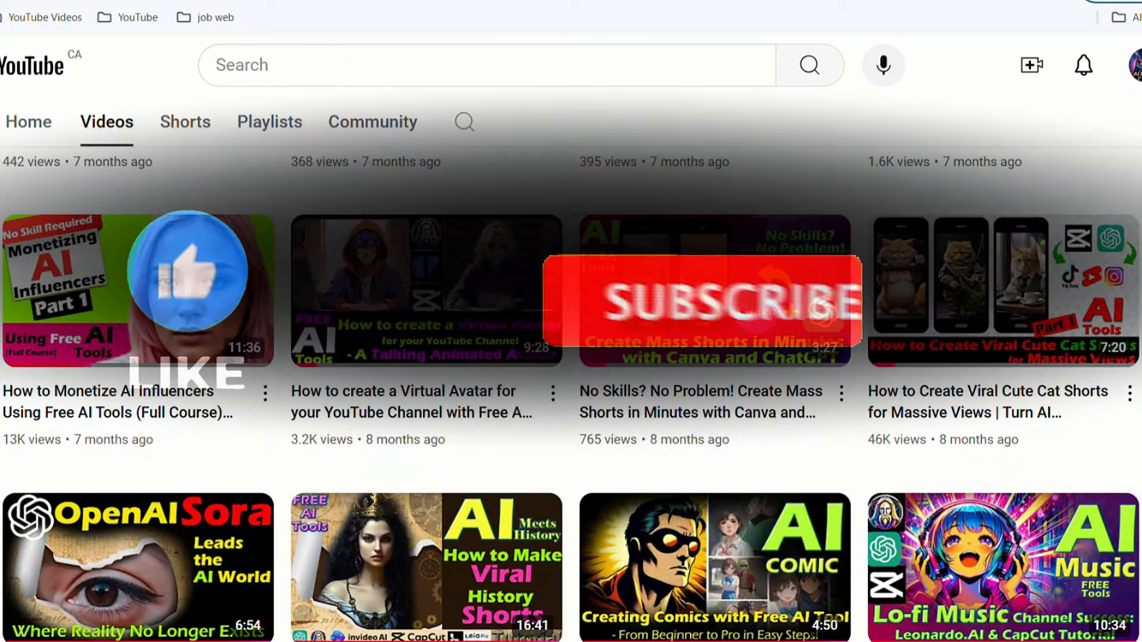
scroll(571, 392, down, 4)
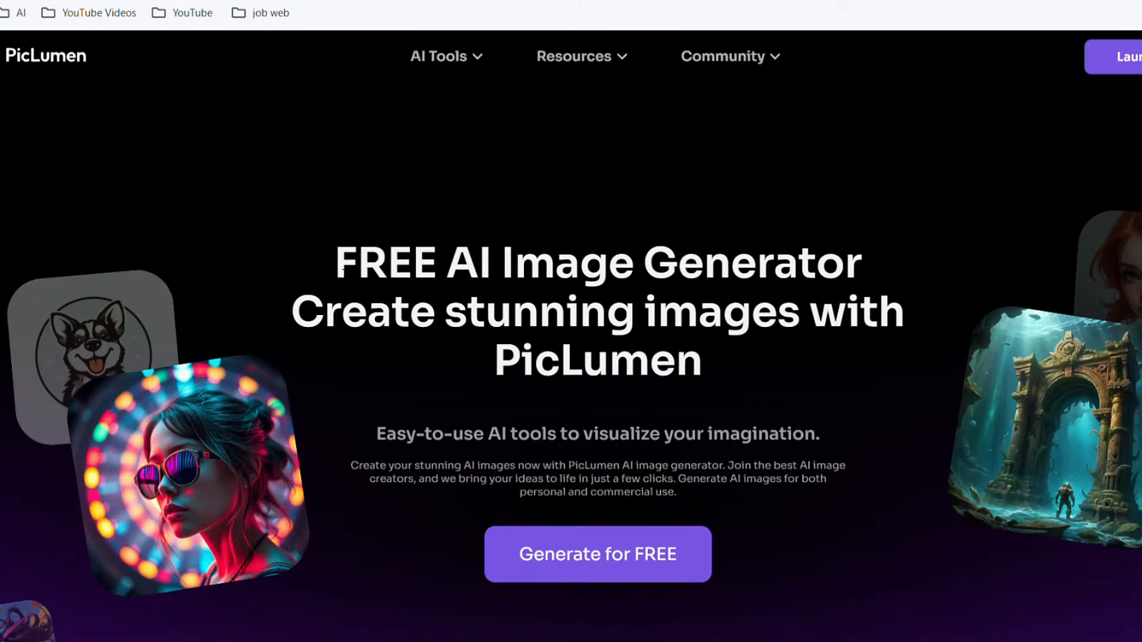
Switch to PicLumen, open its free image generator and browse the Explore gallery's random and hot images.
drag(335, 262, 890, 354)
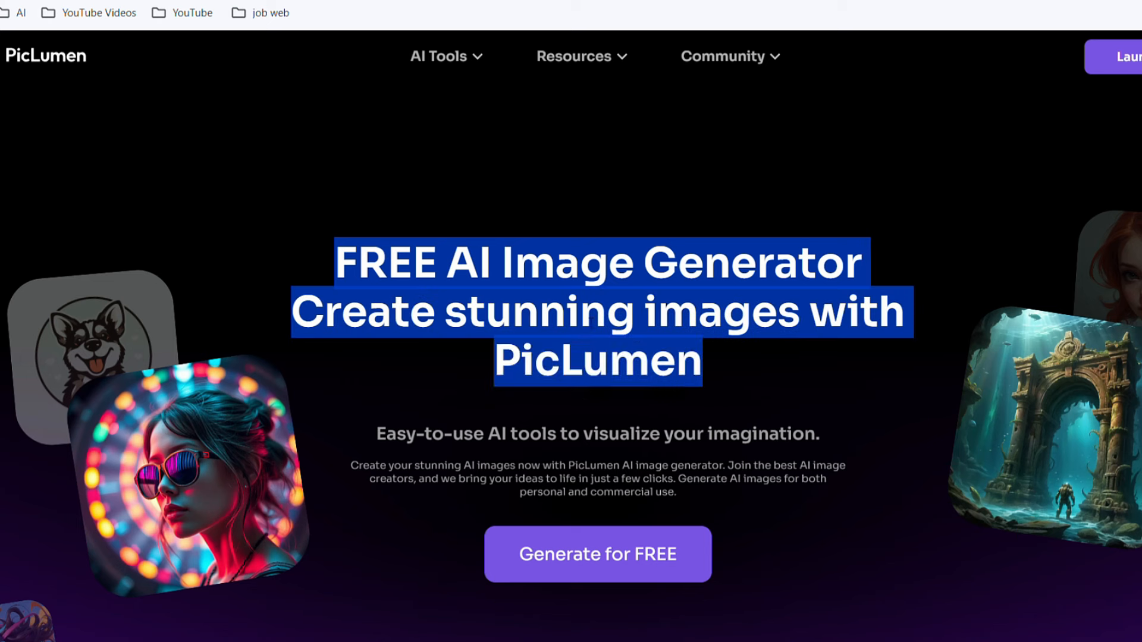
click(627, 572)
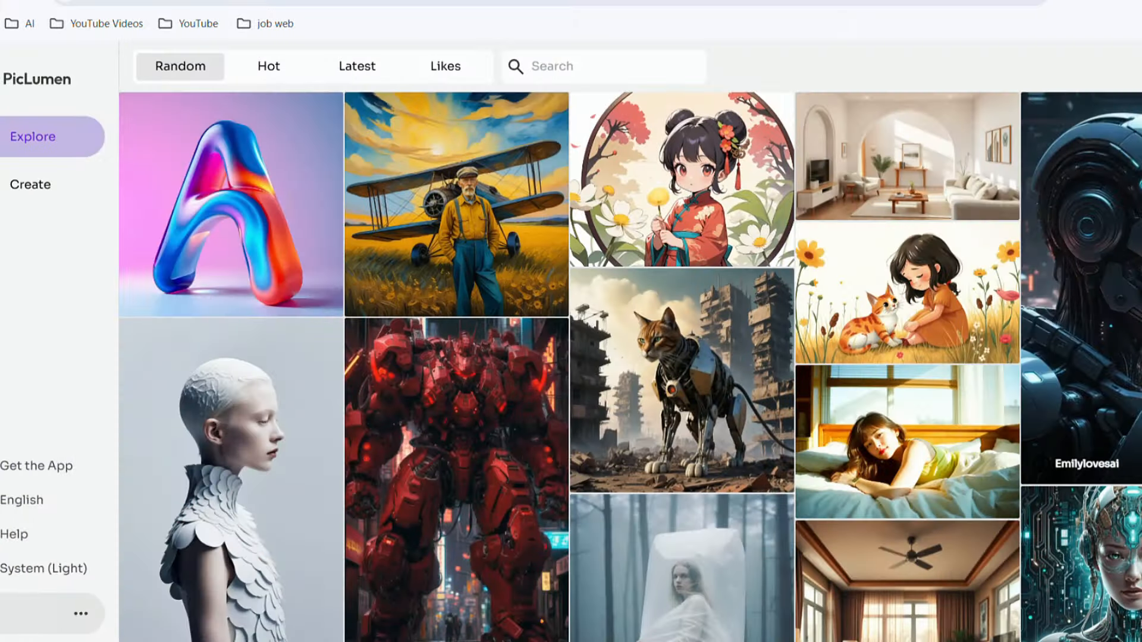
scroll(630, 357, down, 2)
scroll(631, 357, down, 15)
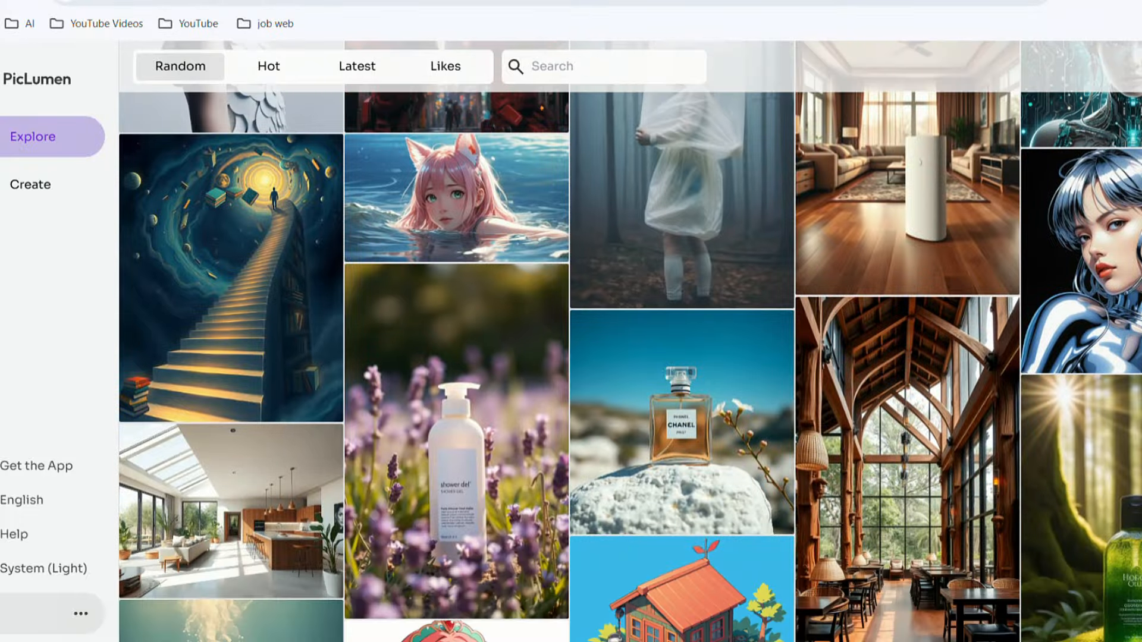
scroll(631, 357, down, 20)
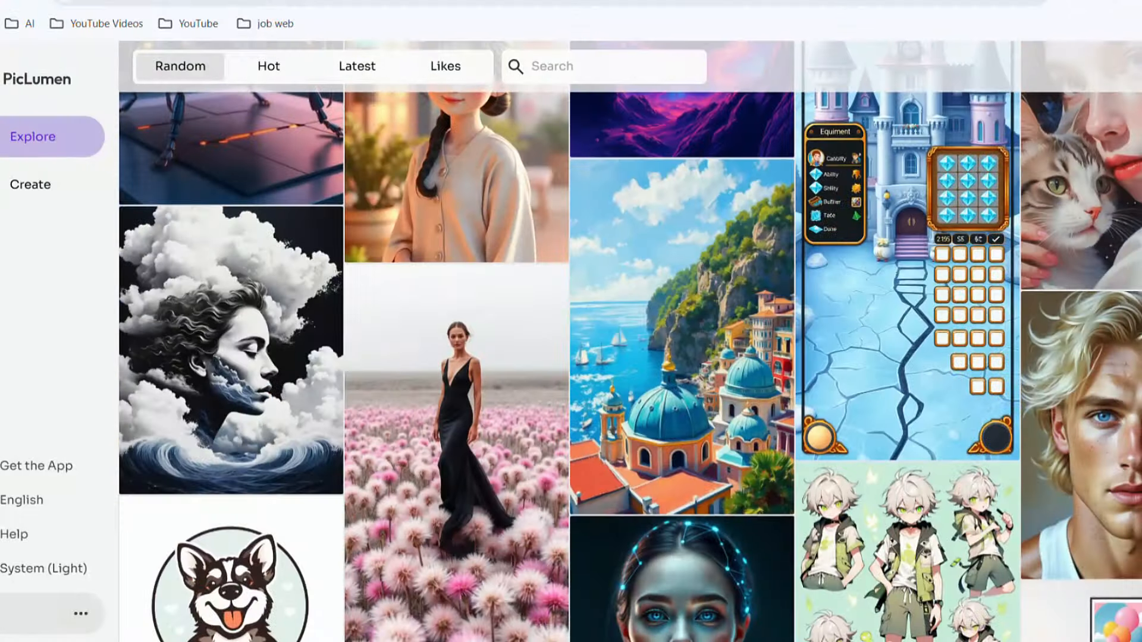
scroll(630, 356, down, 10)
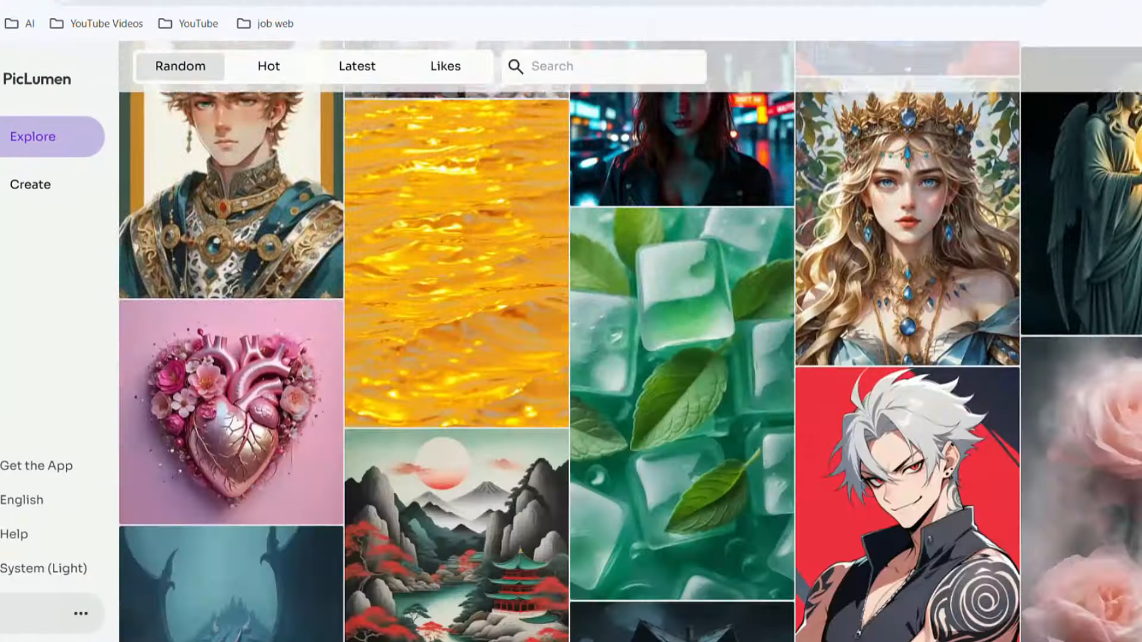
click(268, 66)
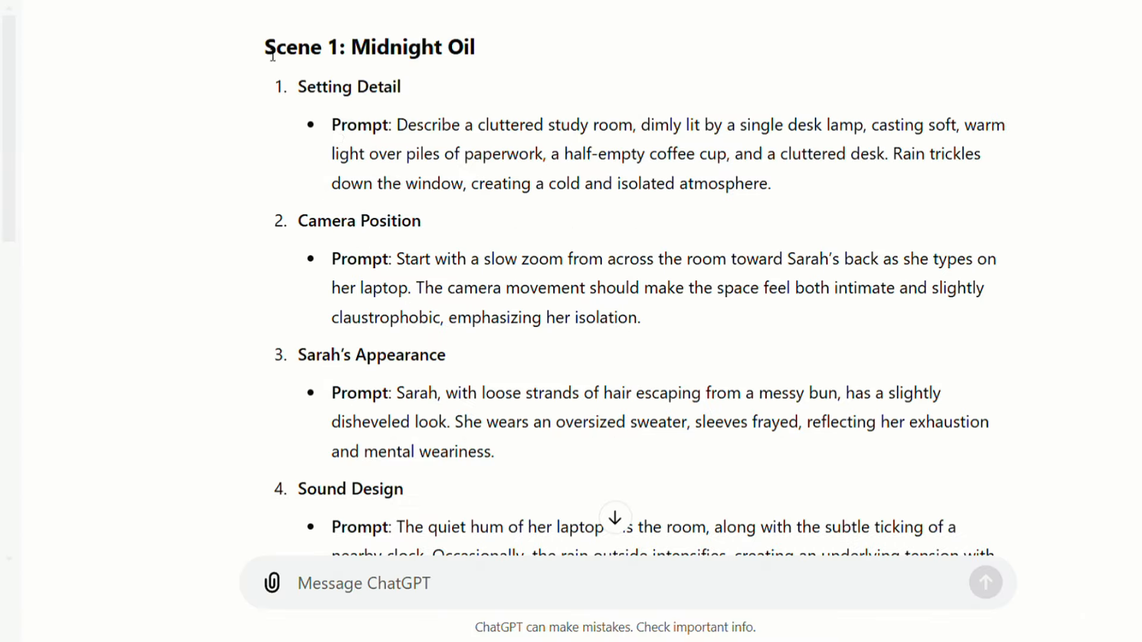
Return to ChatGPT and review the Scene 1: Midnight Oil prompts and the main character's appearance and clothing details.
drag(272, 56, 637, 511)
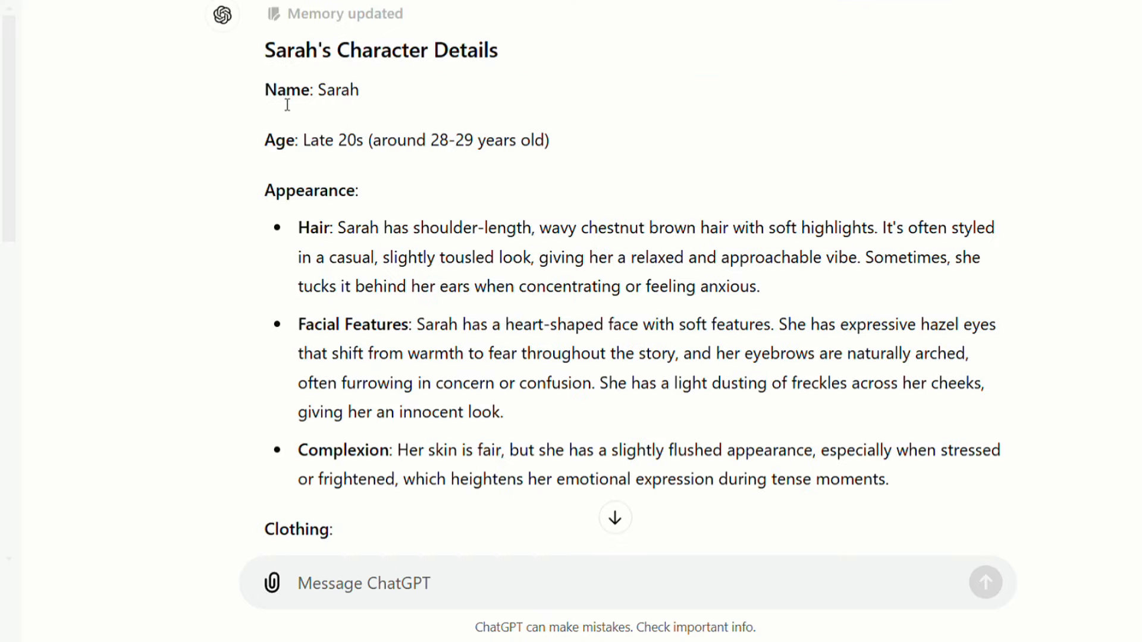
drag(266, 52, 522, 124)
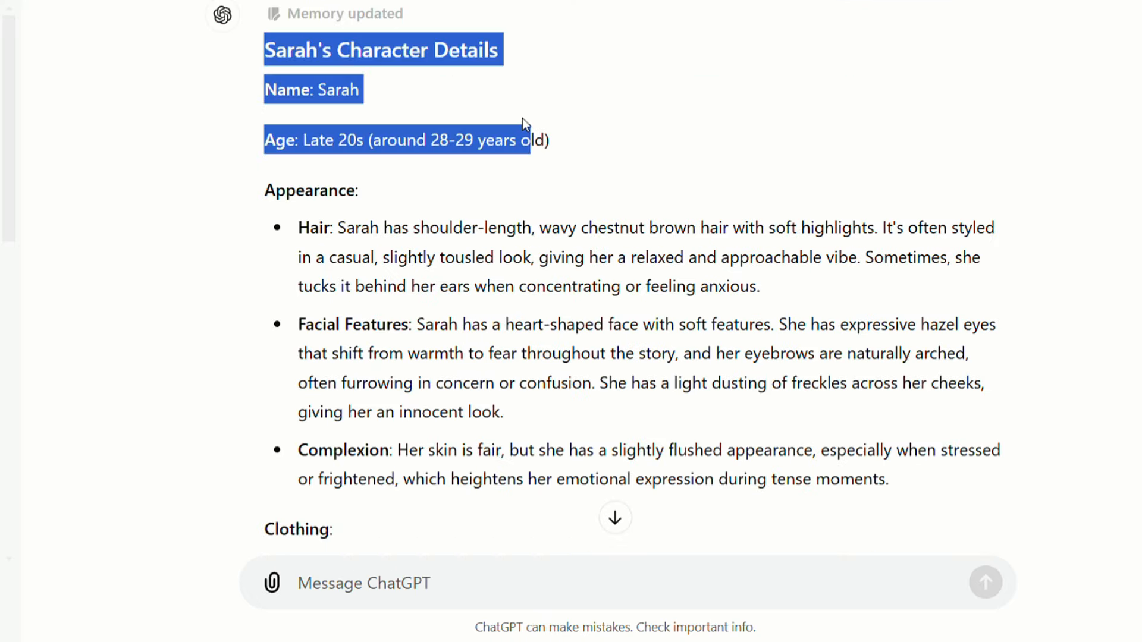
drag(313, 208, 904, 502)
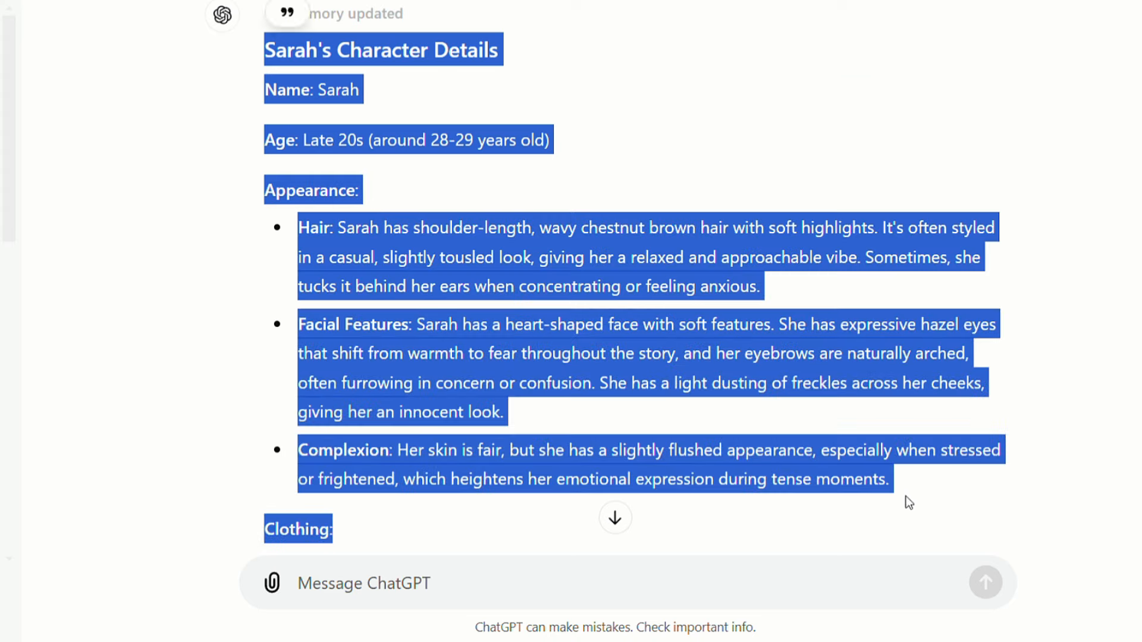
scroll(314, 299, down, 5)
drag(314, 299, 854, 523)
scroll(693, 518, down, 3)
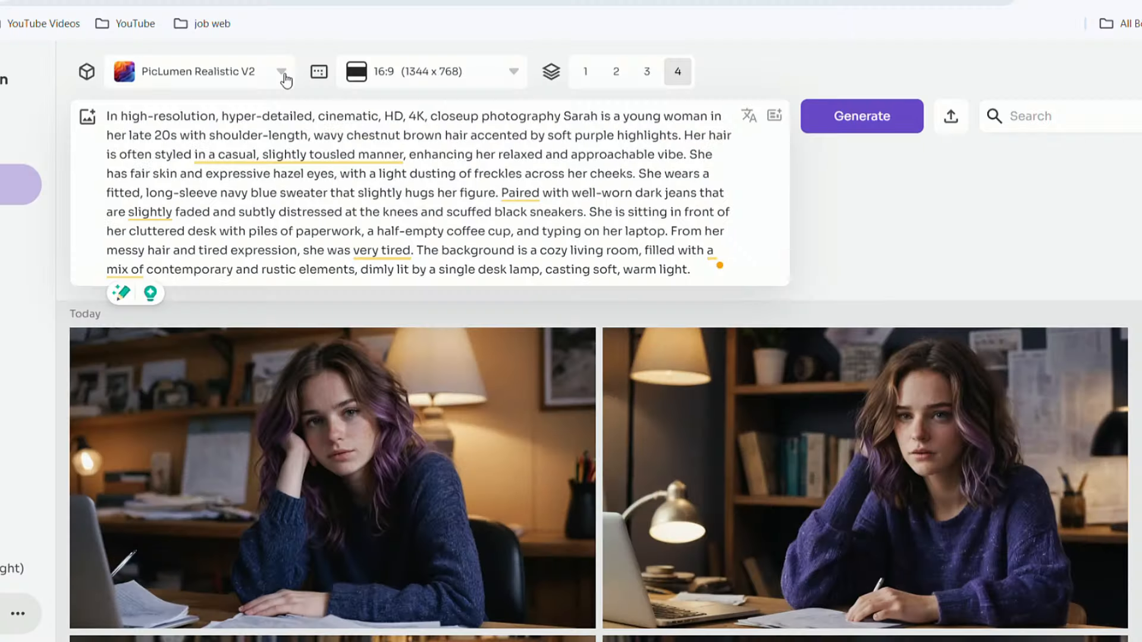
In PicLumen, generate four images from the prepared desk-scene prompt with PicLumen Realistic V2 at 16:9 (1344 x 768).
click(277, 72)
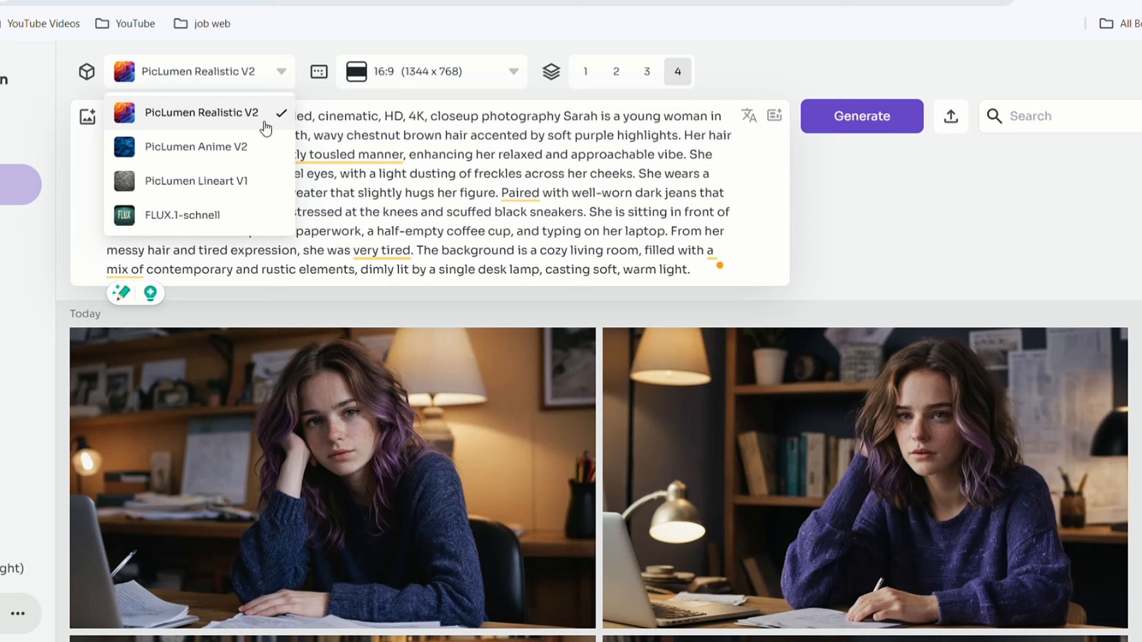
triple_click(452, 143)
click(498, 76)
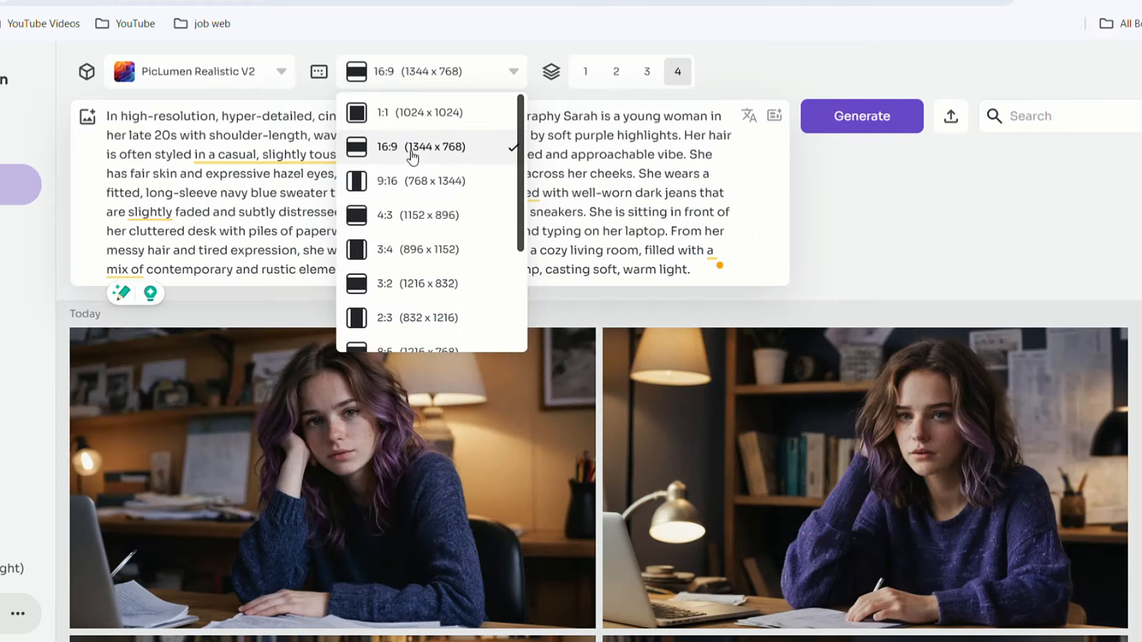
click(412, 156)
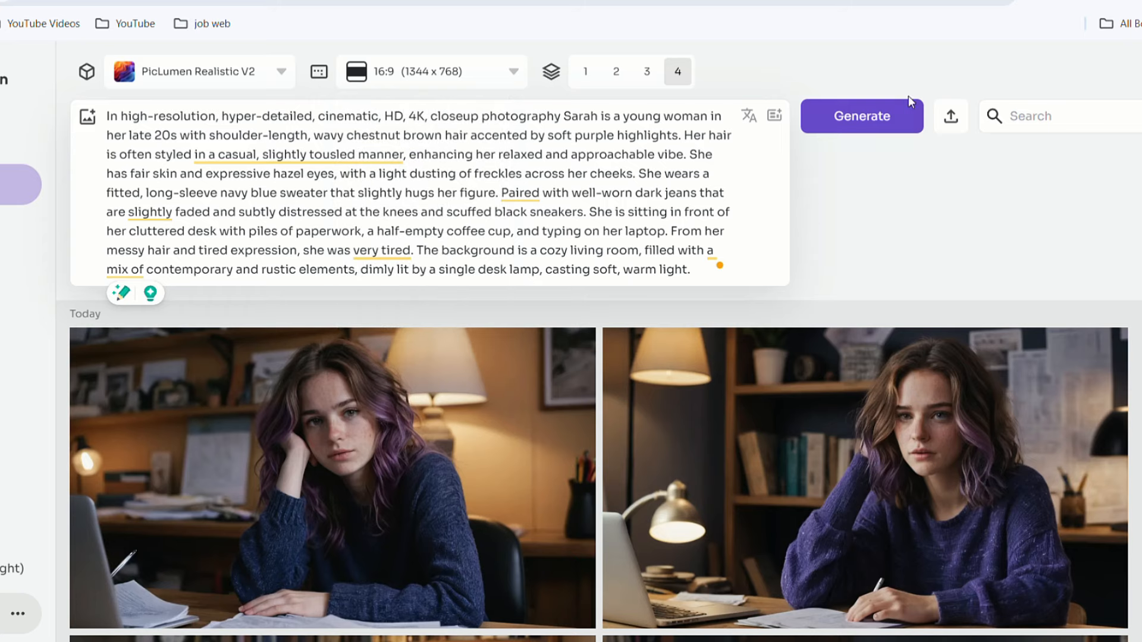
click(868, 125)
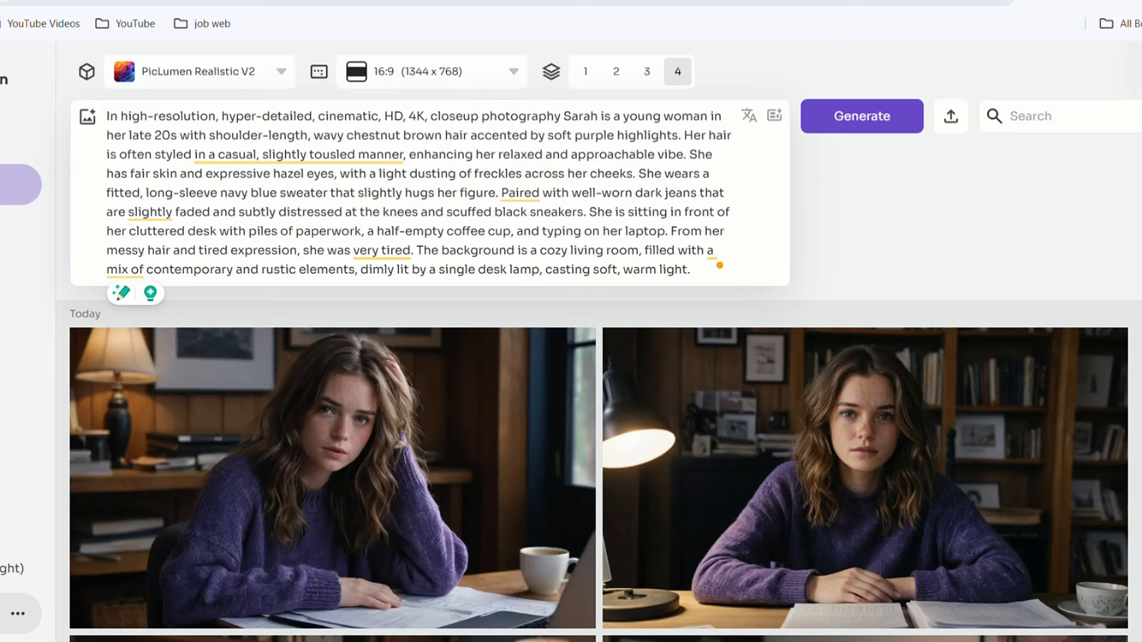
Open the generated image of the woman facing the camera with folded hands, upscale it 2x and download the result.
scroll(1035, 444, down, 6)
scroll(1043, 446, up, 6)
click(941, 447)
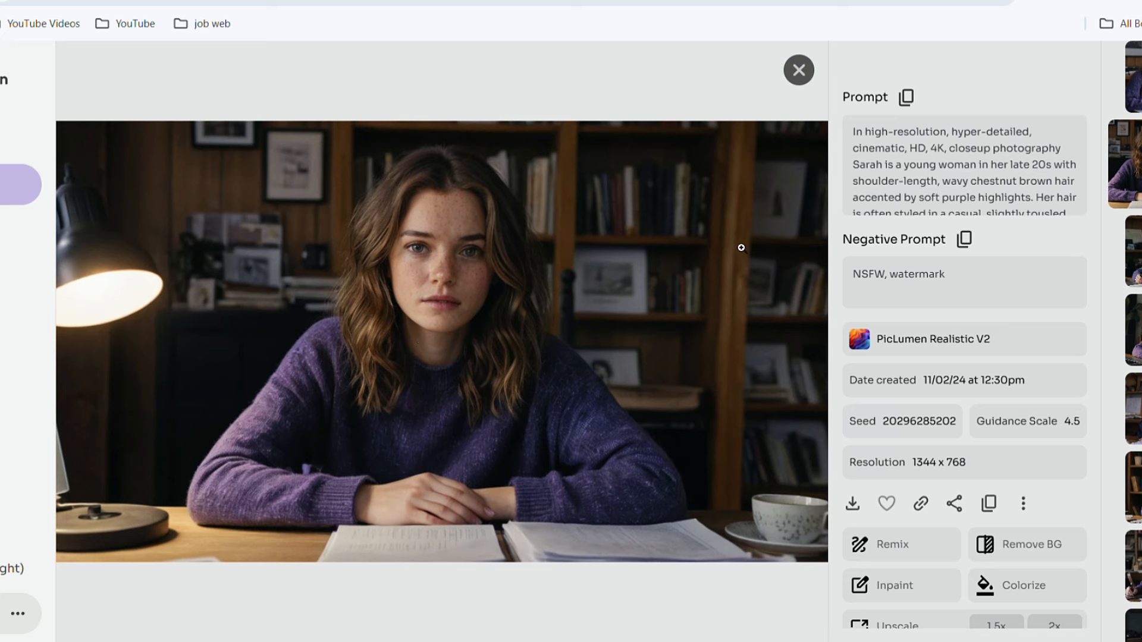
scroll(983, 476, down, 2)
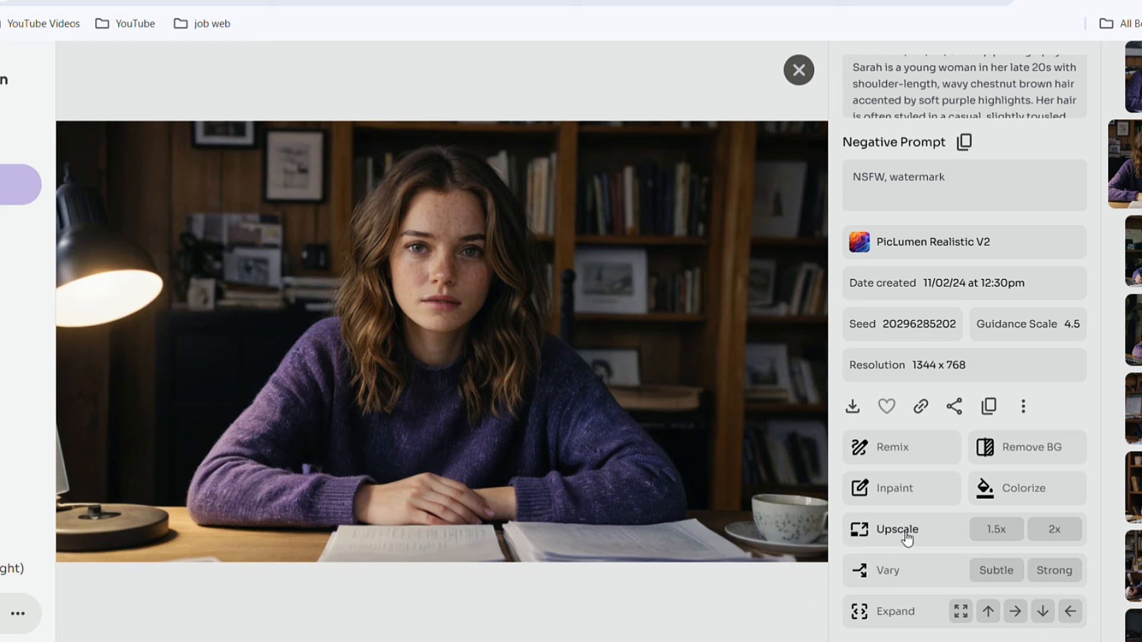
click(1055, 534)
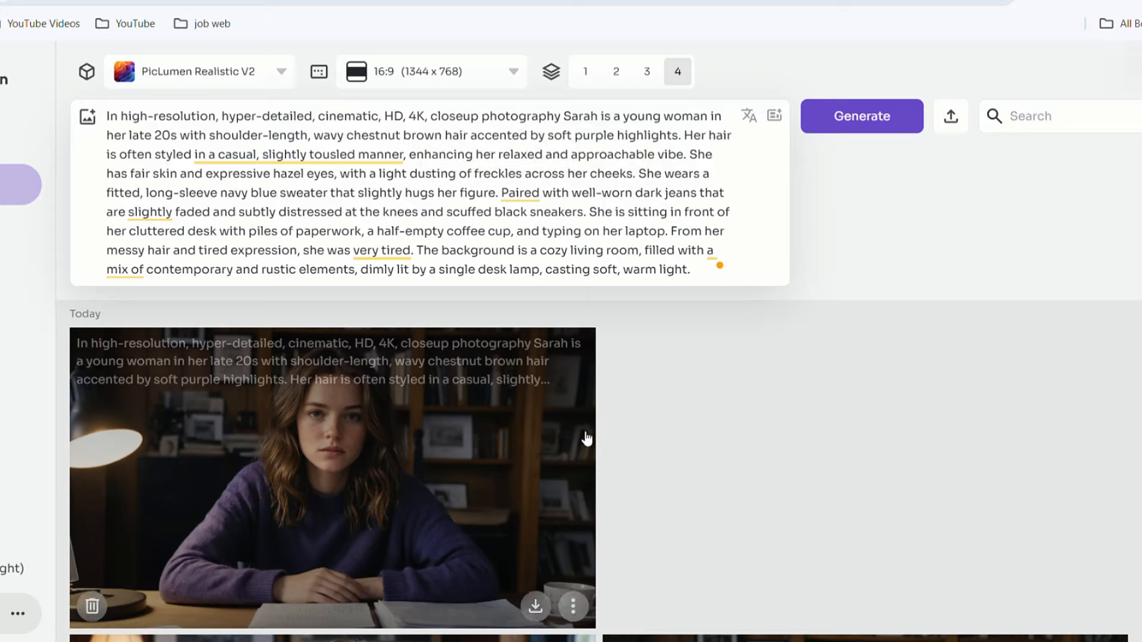
click(544, 571)
click(859, 544)
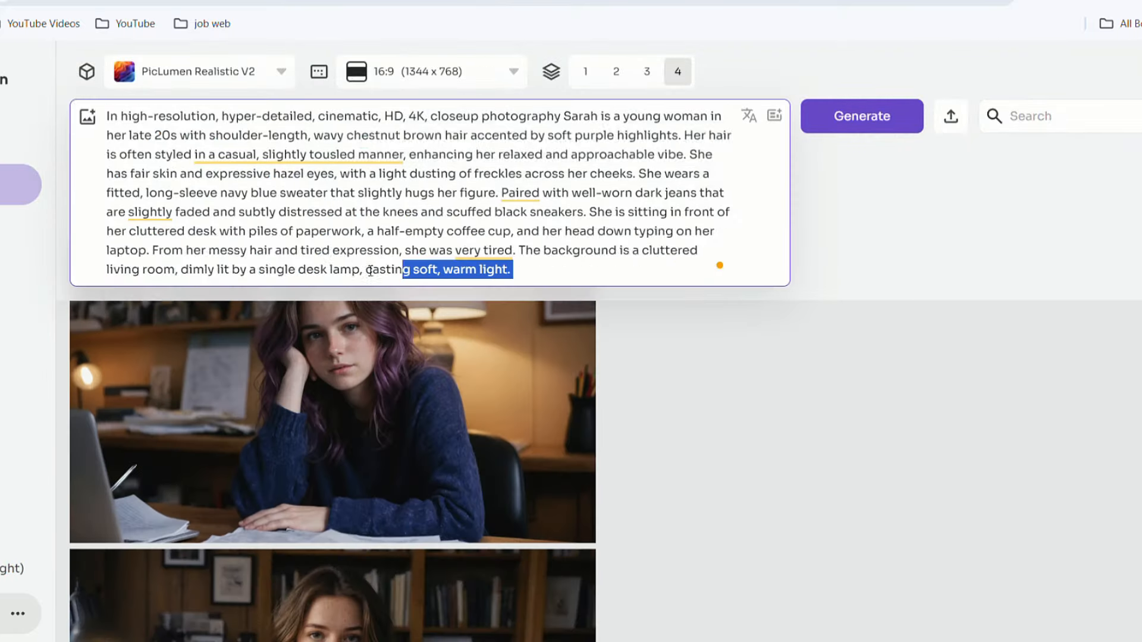
Generate four images from the revised prompt, with the woman's head down typing on her laptop in a cluttered living room.
click(867, 122)
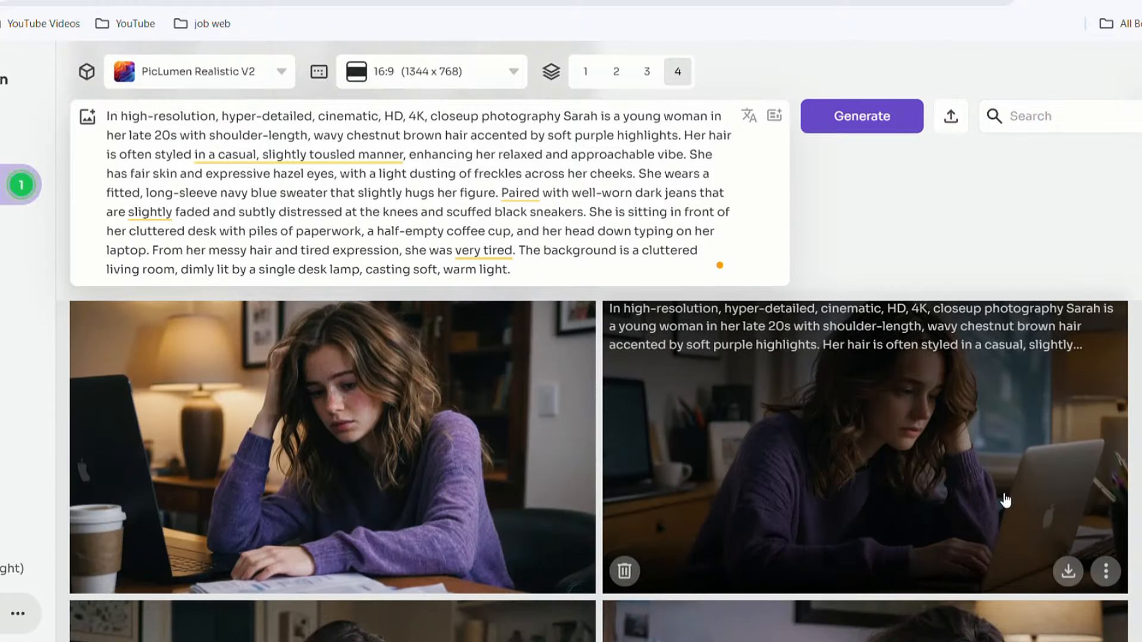
Open the generated image of the woman typing with one hand in her hair and remove its background.
click(610, 498)
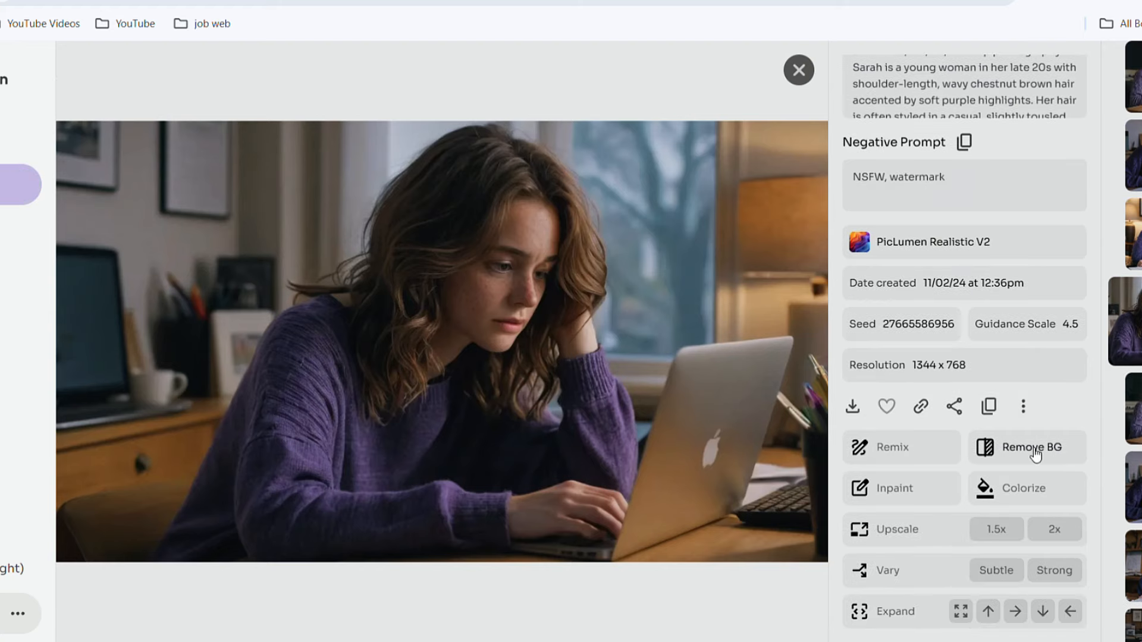
click(1033, 448)
scroll(688, 459, down, 1)
scroll(696, 488, up, 1)
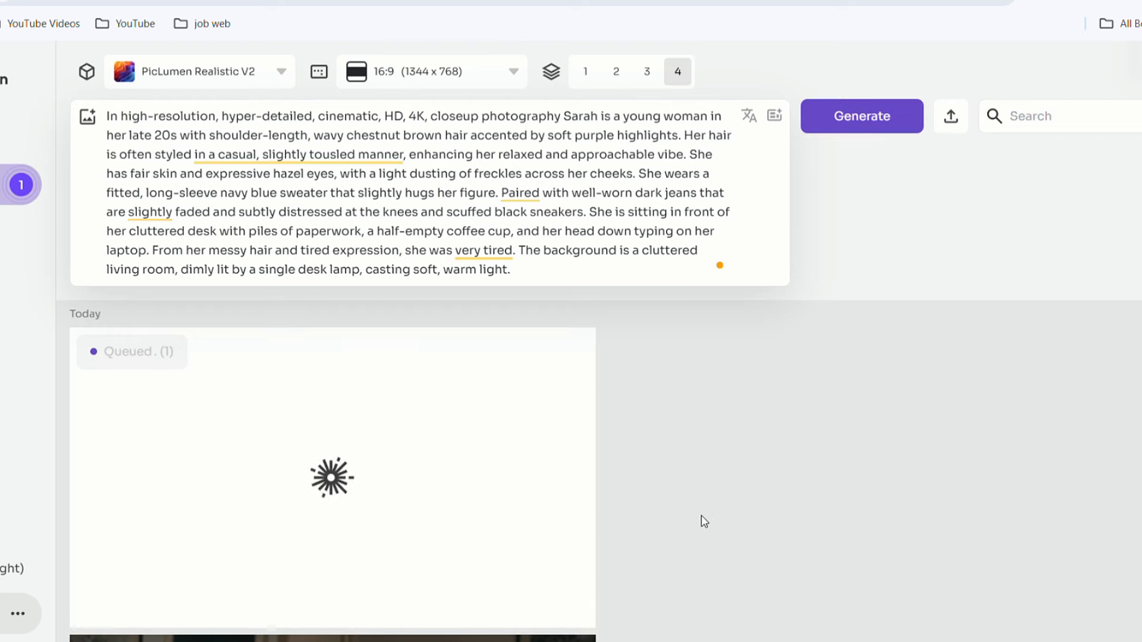
Download the generated image of the woman leaning on her hand at the laptop, and the background-removed cutout.
scroll(701, 519, down, 4)
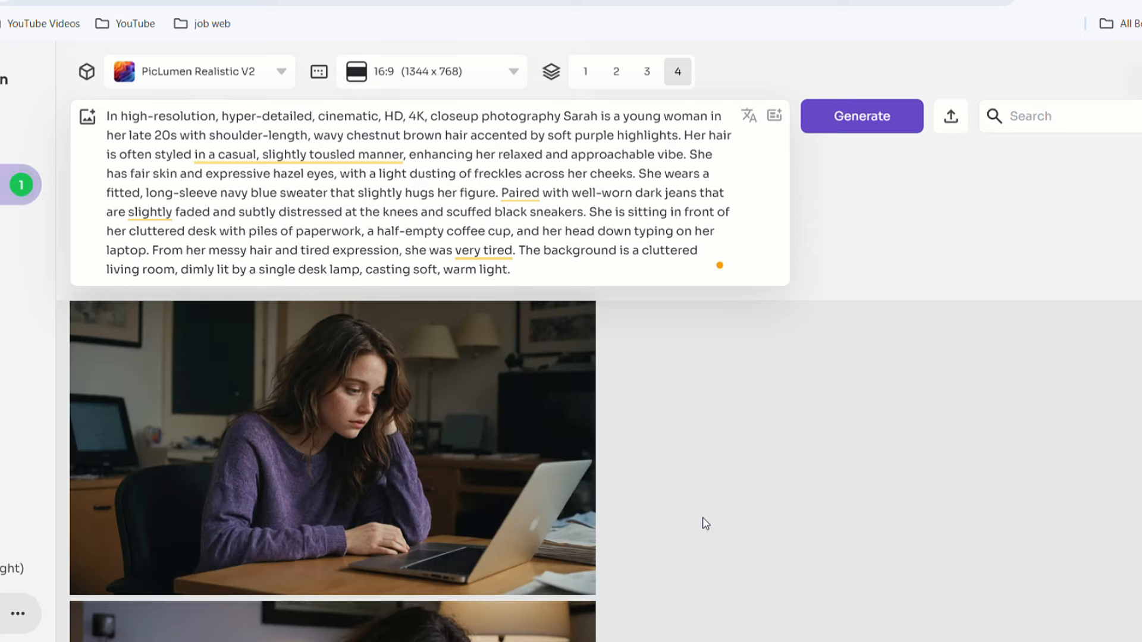
click(550, 568)
scroll(618, 300, up, 3)
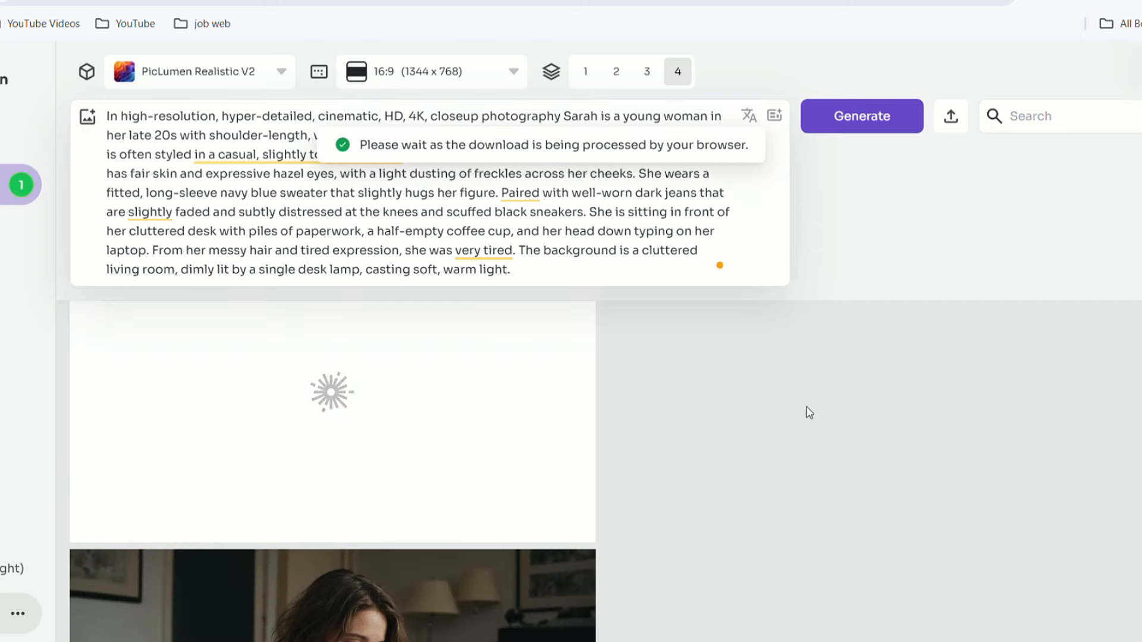
click(547, 519)
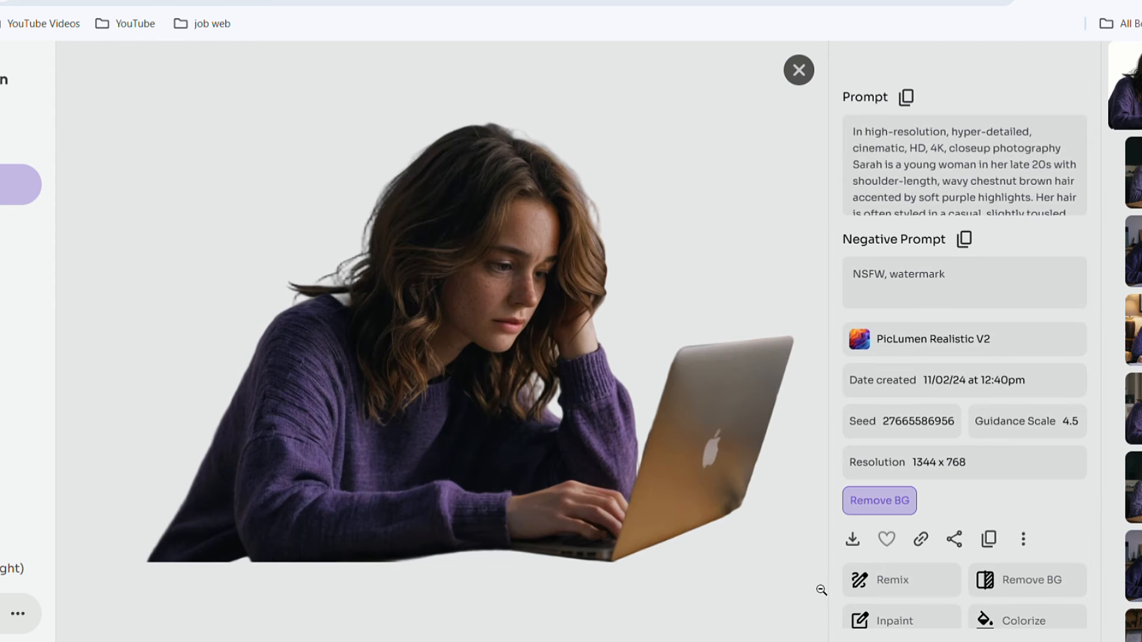
click(854, 539)
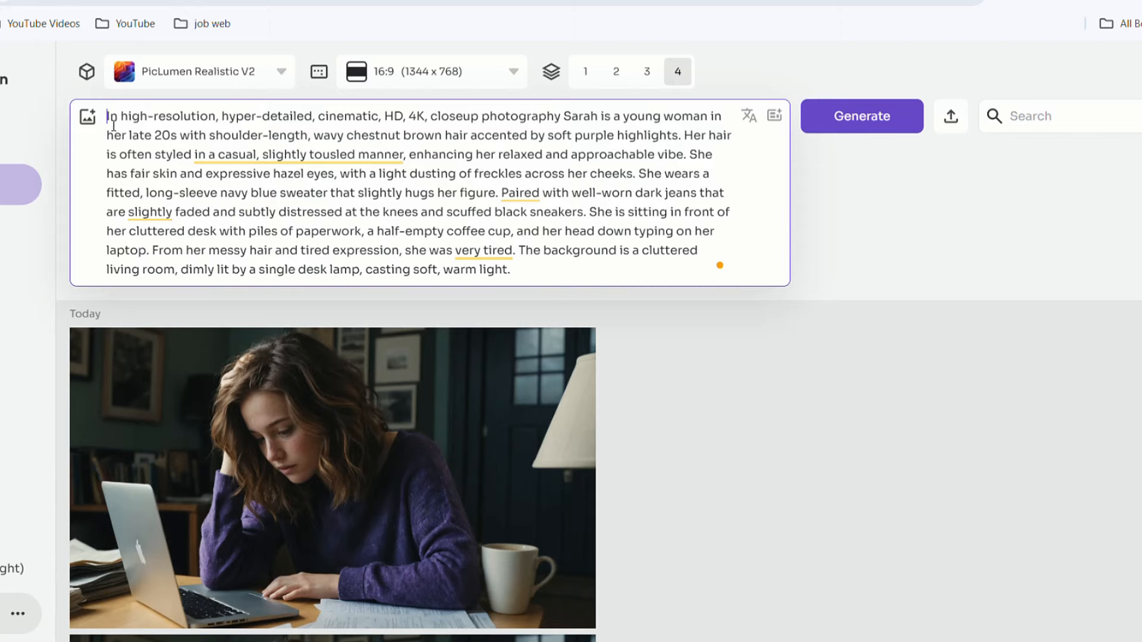
Generate four images from a new prompt describing a close-up of the woman's eyes widening, her lips parting in surprise and a flickering desk lamp.
scroll(224, 119, down, 3)
scroll(224, 119, up, 3)
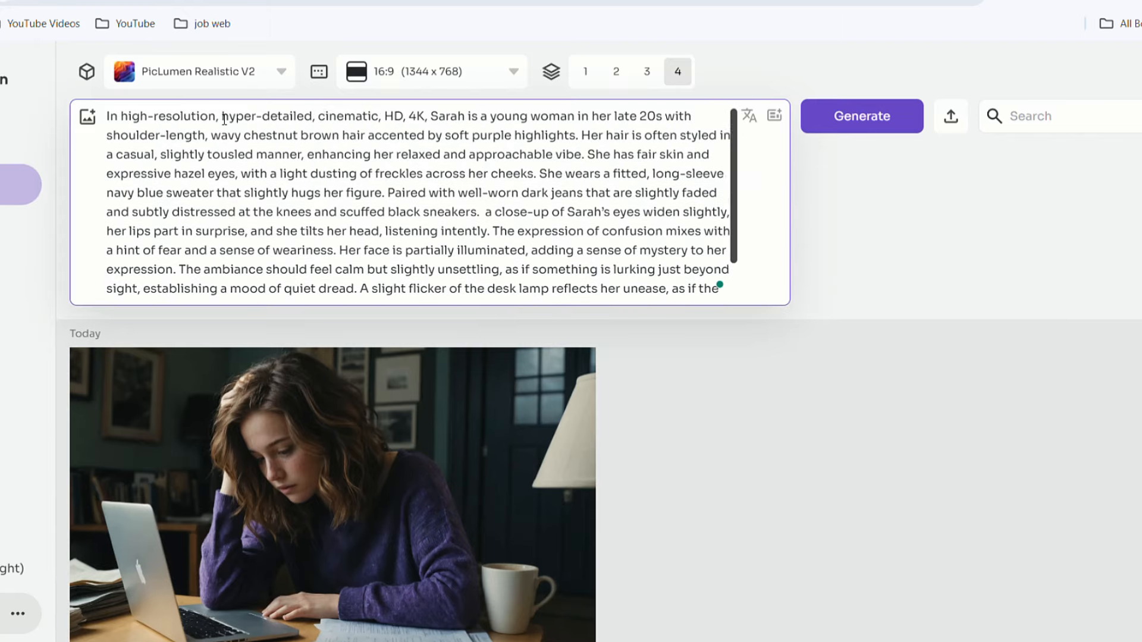
click(861, 116)
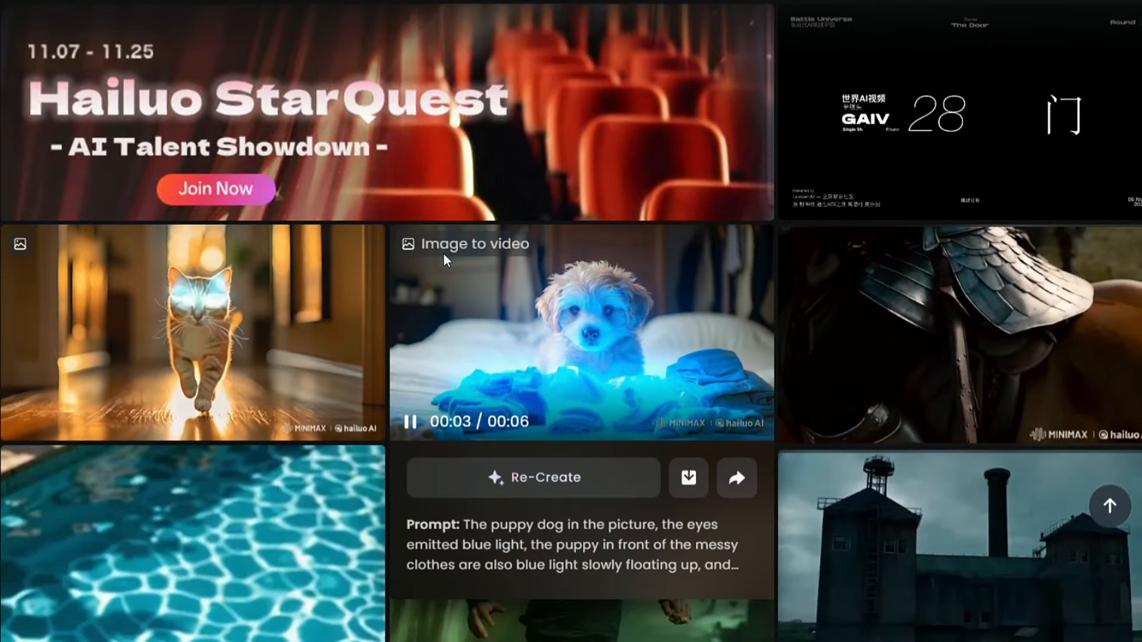
Switch to Hailuo AI and preview the puppy, cat and horse rider sample videos in its showcase.
mouse_move(139, 326)
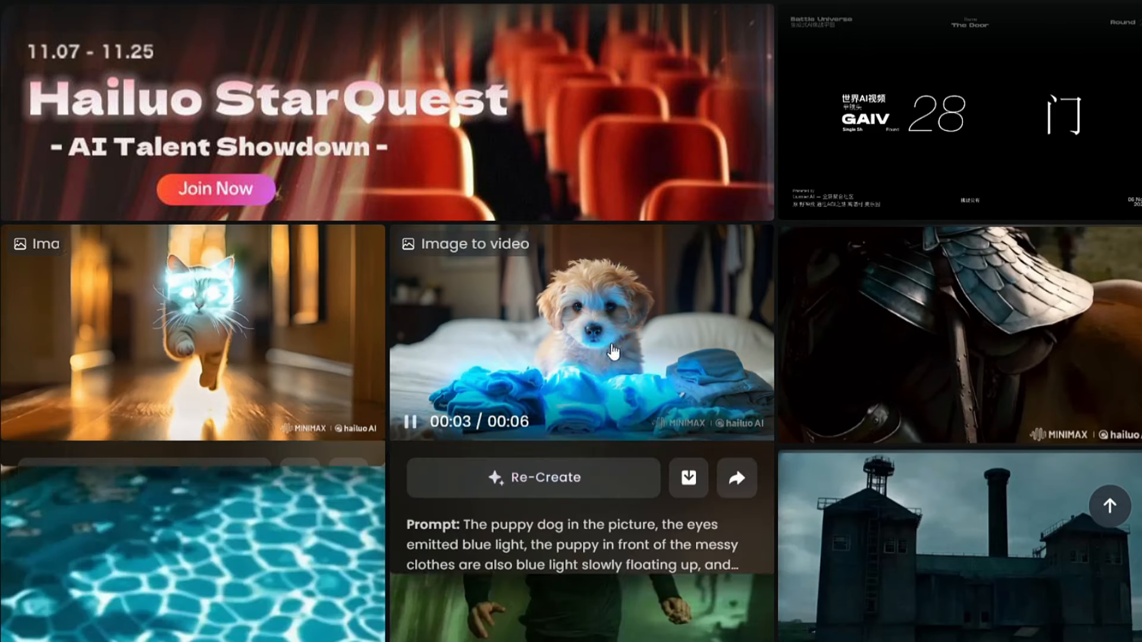
mouse_move(931, 329)
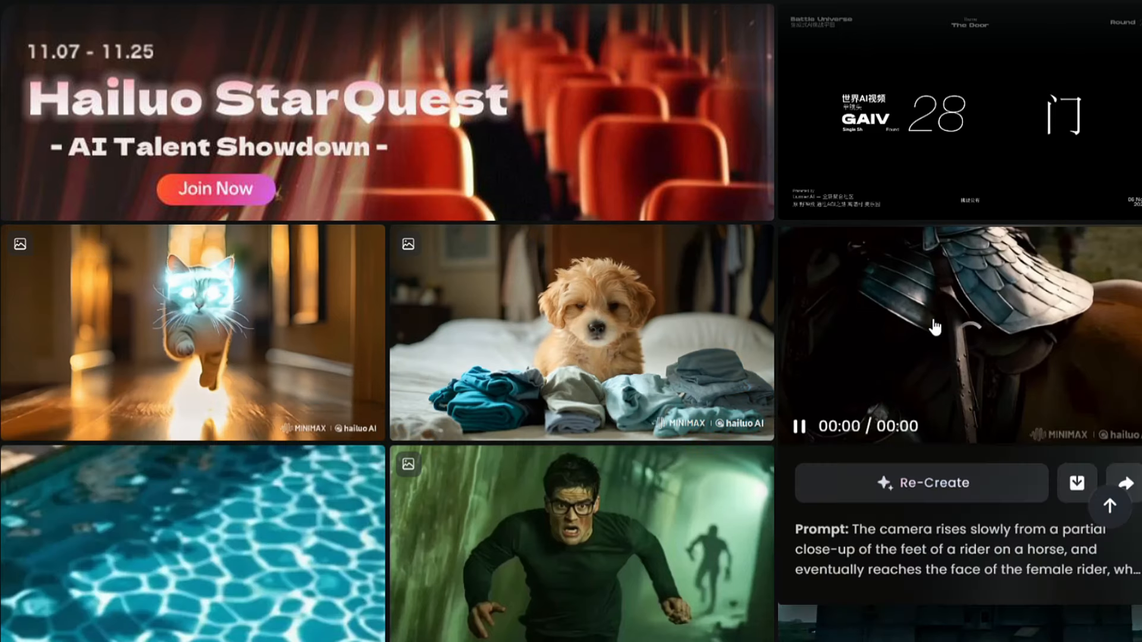
mouse_move(660, 510)
scroll(660, 510, down, 5)
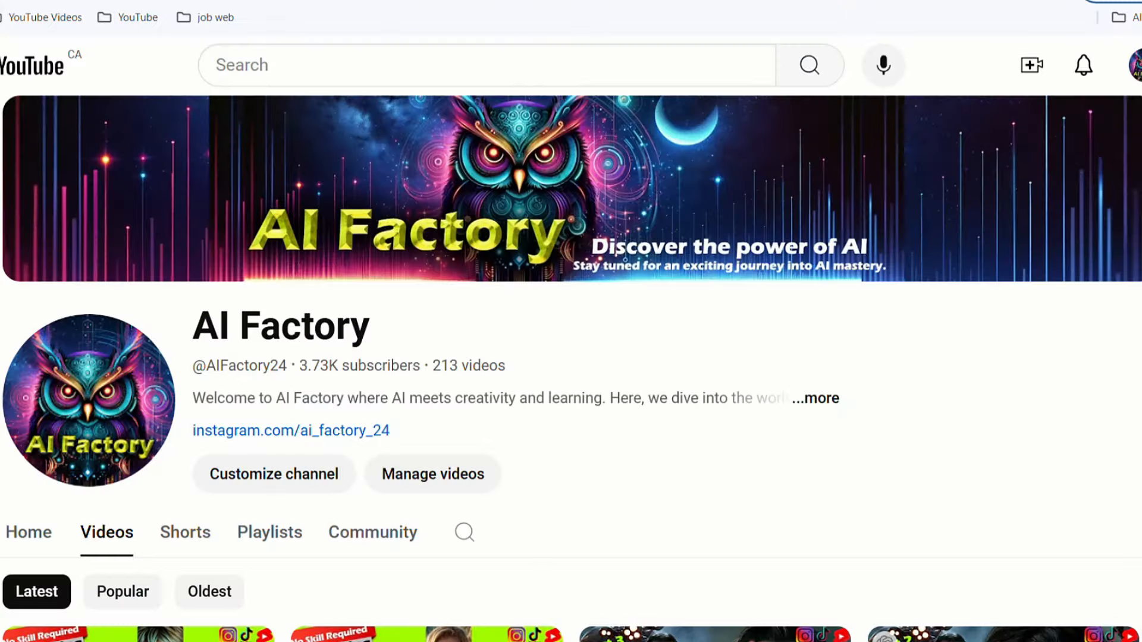
Browse the latest uploads on the AI Factory YouTube channel.
scroll(571, 368, down, 5)
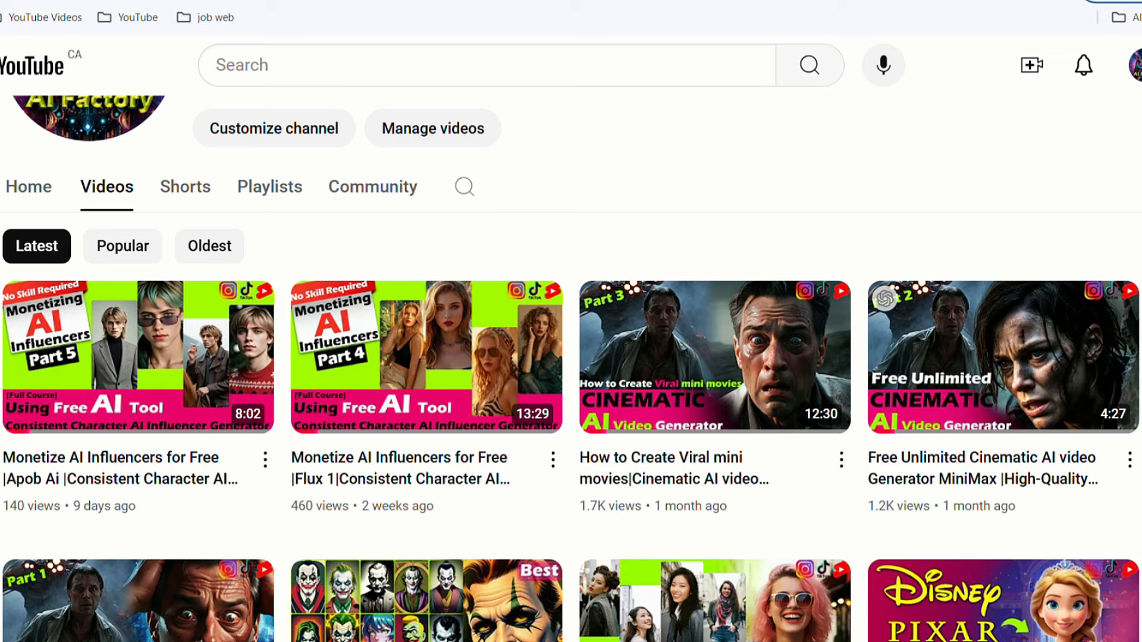
scroll(571, 368, down, 2)
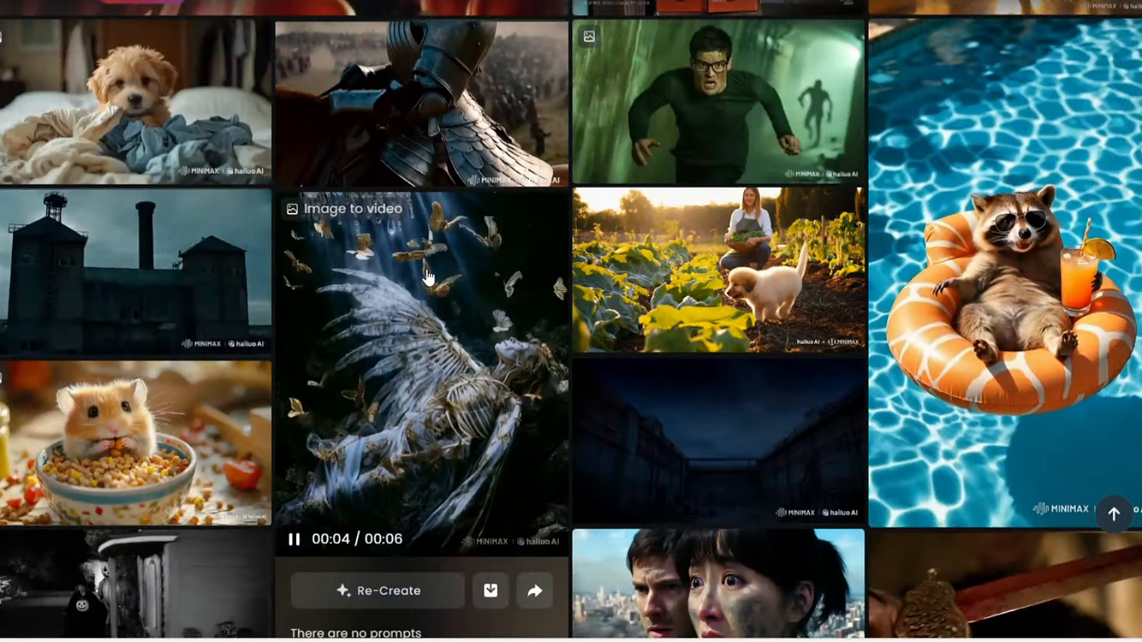
Return to the Hailuo AI showcase, view the details of the winged skeleton video and close them.
click(467, 403)
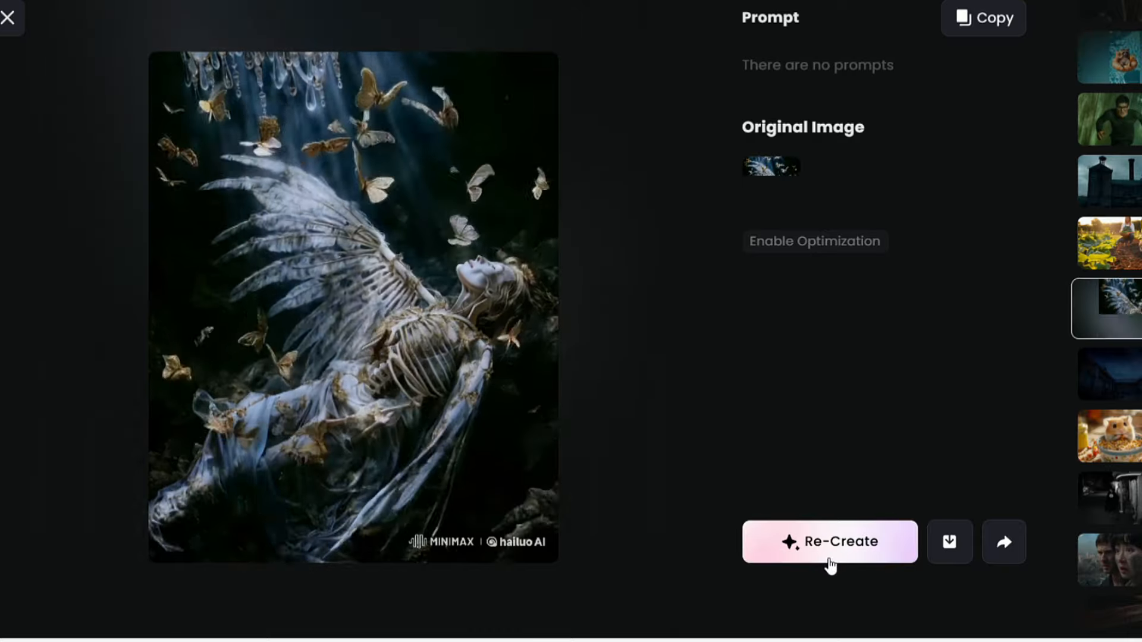
click(12, 18)
click(784, 322)
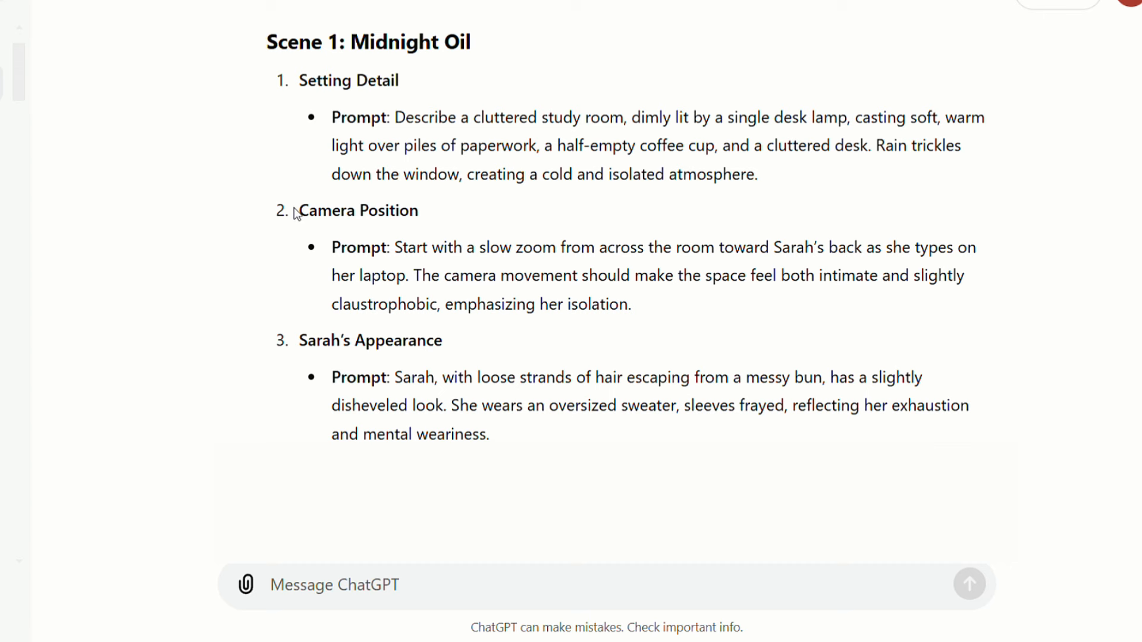
In ChatGPT, pick out the Camera Position and Facial Expression prompts of Scene 1: Midnight Oil for the video prompt.
drag(293, 209, 650, 313)
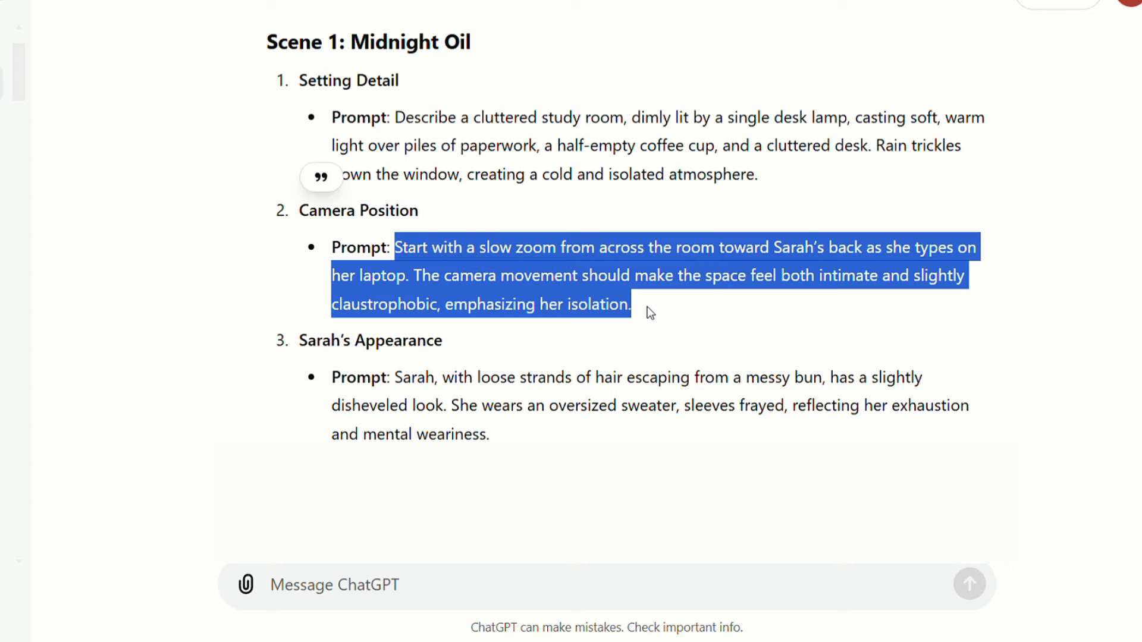
scroll(642, 306, down, 5)
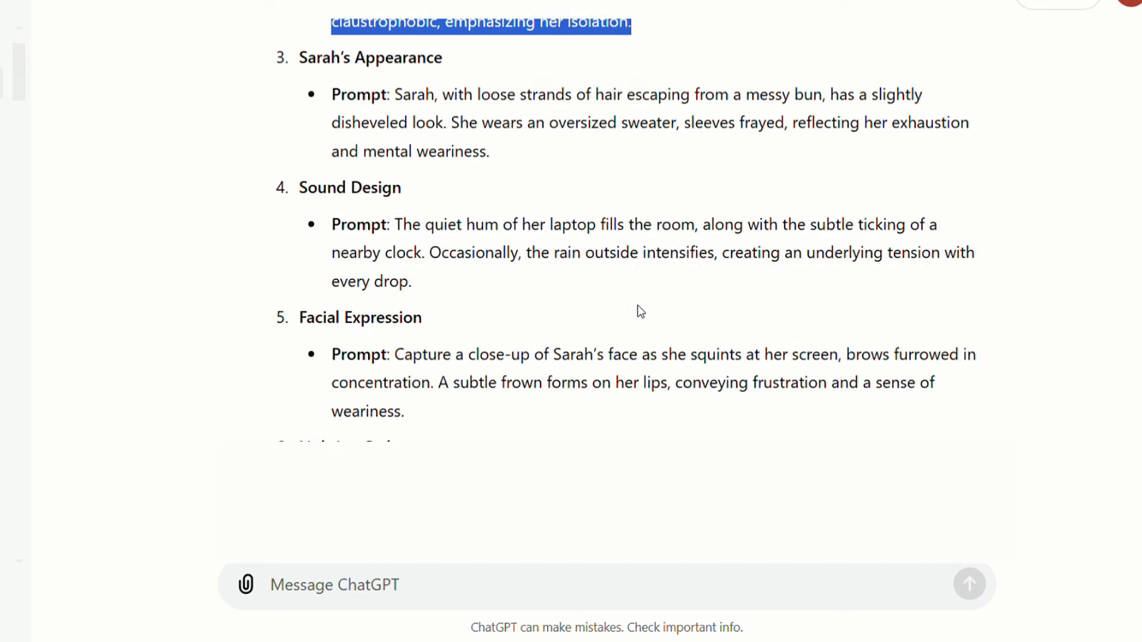
scroll(637, 305, down, 2)
drag(395, 269, 698, 367)
scroll(684, 368, down, 3)
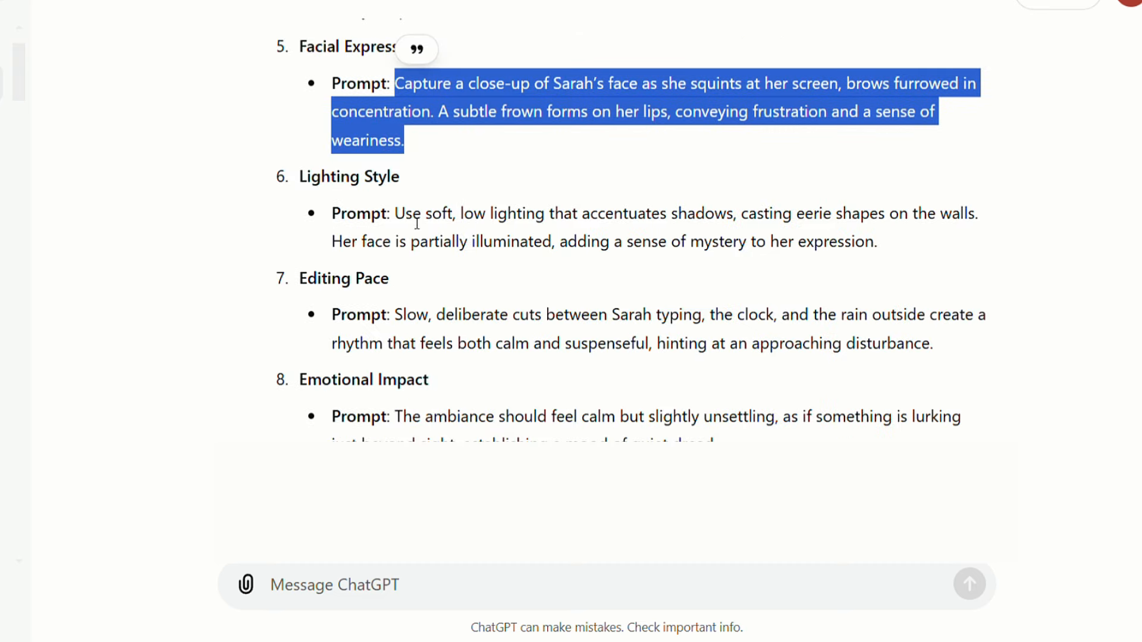
Pick out the Lighting Style and Emotional Impact prompts of Scene 1 for the video prompt.
drag(395, 213, 894, 245)
scroll(574, 325, down, 2)
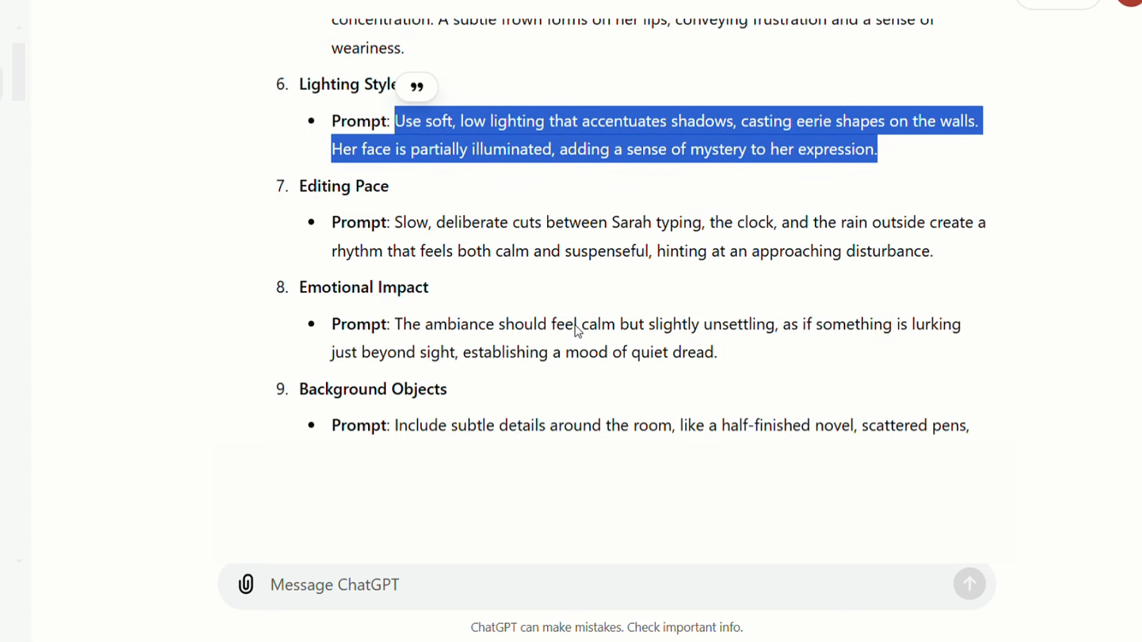
scroll(582, 331, down, 2)
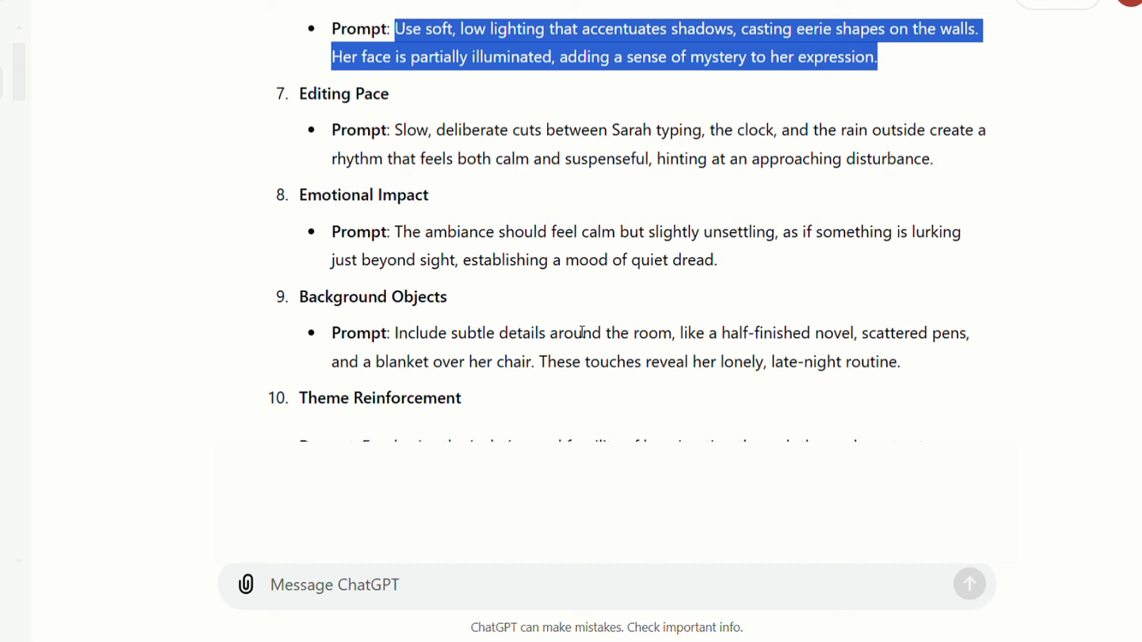
drag(393, 232, 773, 266)
scroll(733, 288, down, 2)
scroll(733, 284, up, 2)
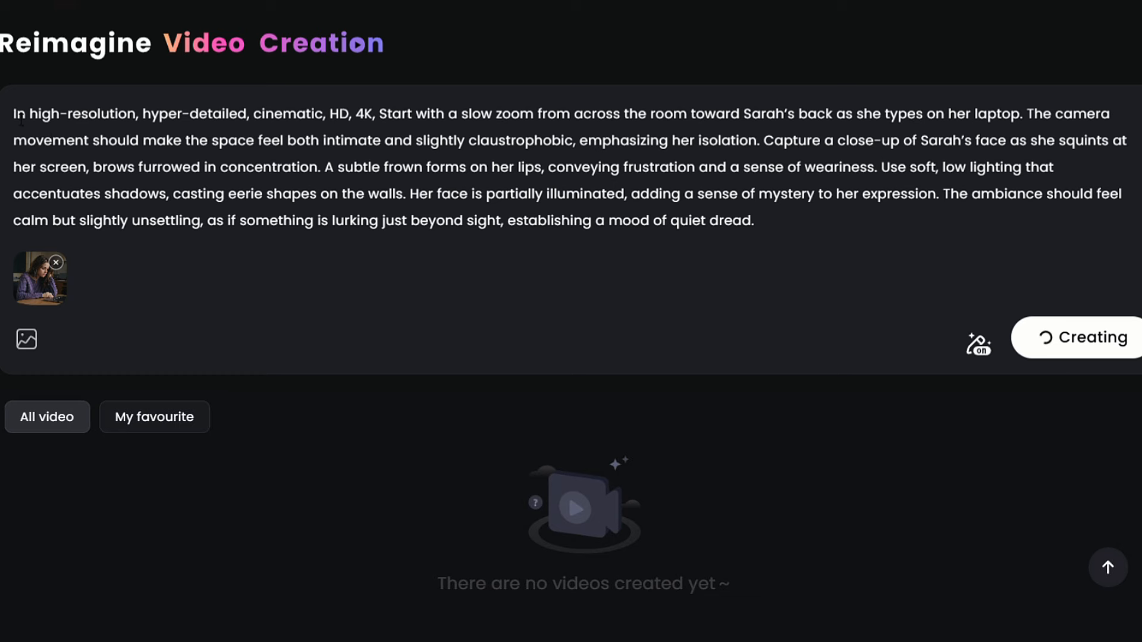
In Hailuo AI, review the combined Scene 1 video prompt and its opening words on high resolution, HD and 4K.
drag(21, 115, 771, 234)
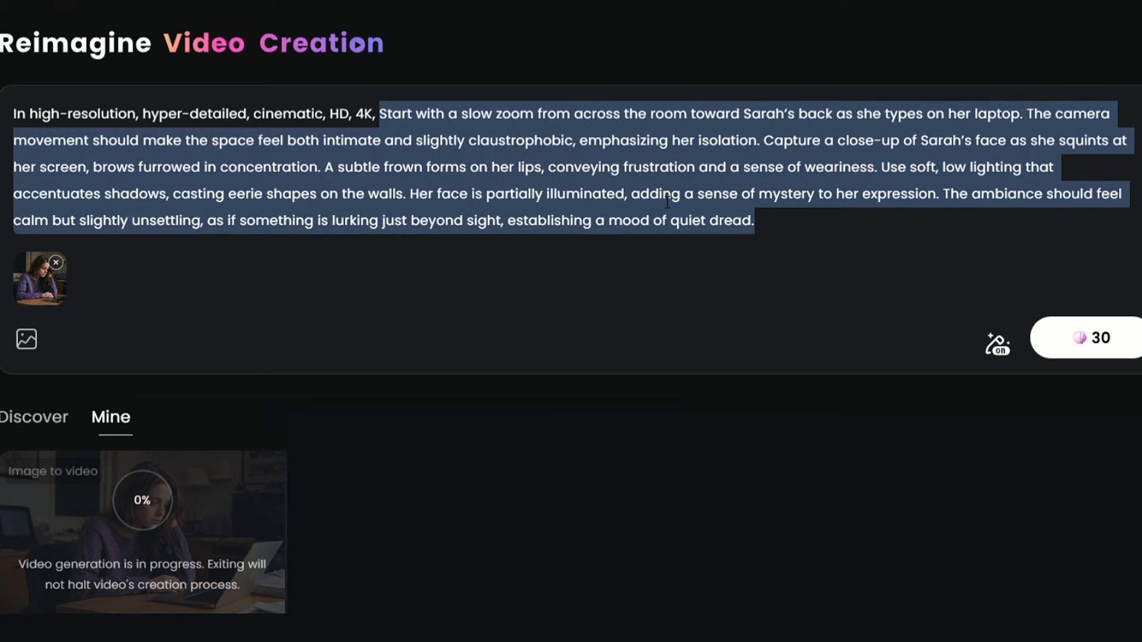
click(22, 123)
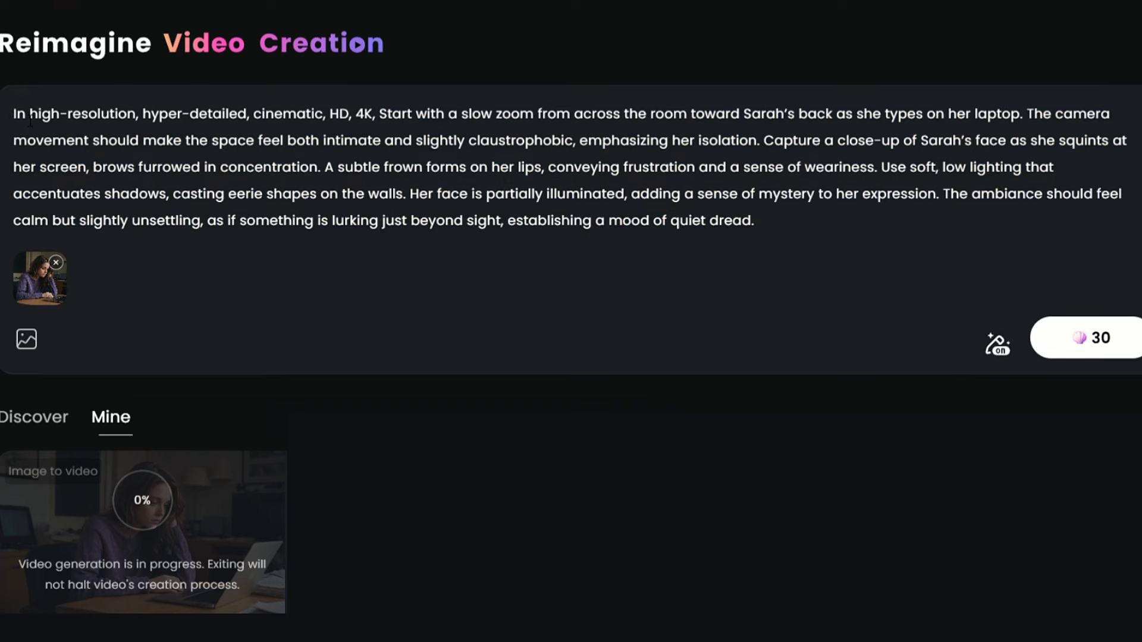
drag(22, 119, 384, 128)
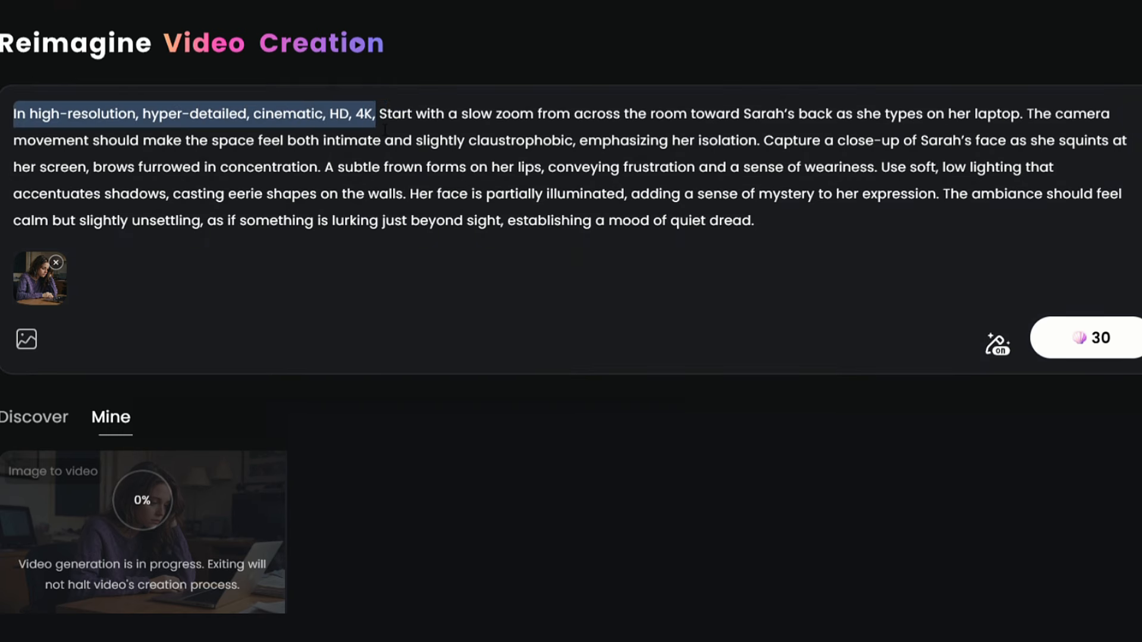
click(847, 349)
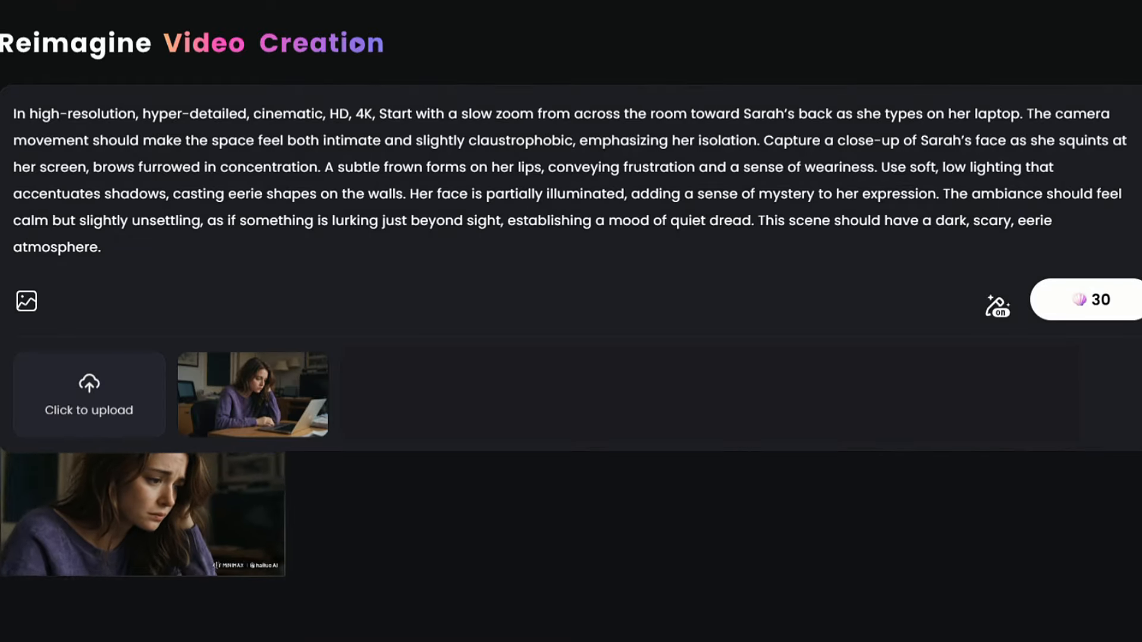
Take the Reaction Close-Up, Camera Movement and Lighting Change prompts from Scene 2: First Disturbance, and generate a Hailuo AI video from the combined prompt and desk image.
drag(396, 248, 785, 269)
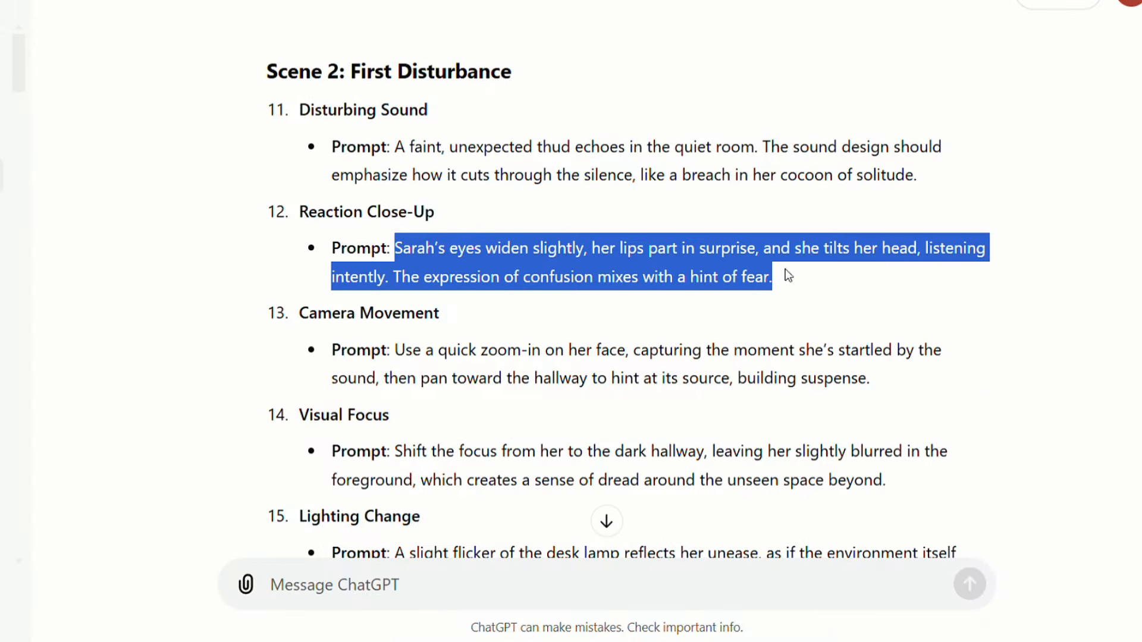
scroll(785, 269, down, 2)
drag(395, 255, 870, 287)
scroll(399, 272, down, 2)
drag(395, 266, 540, 305)
scroll(846, 322, down, 2)
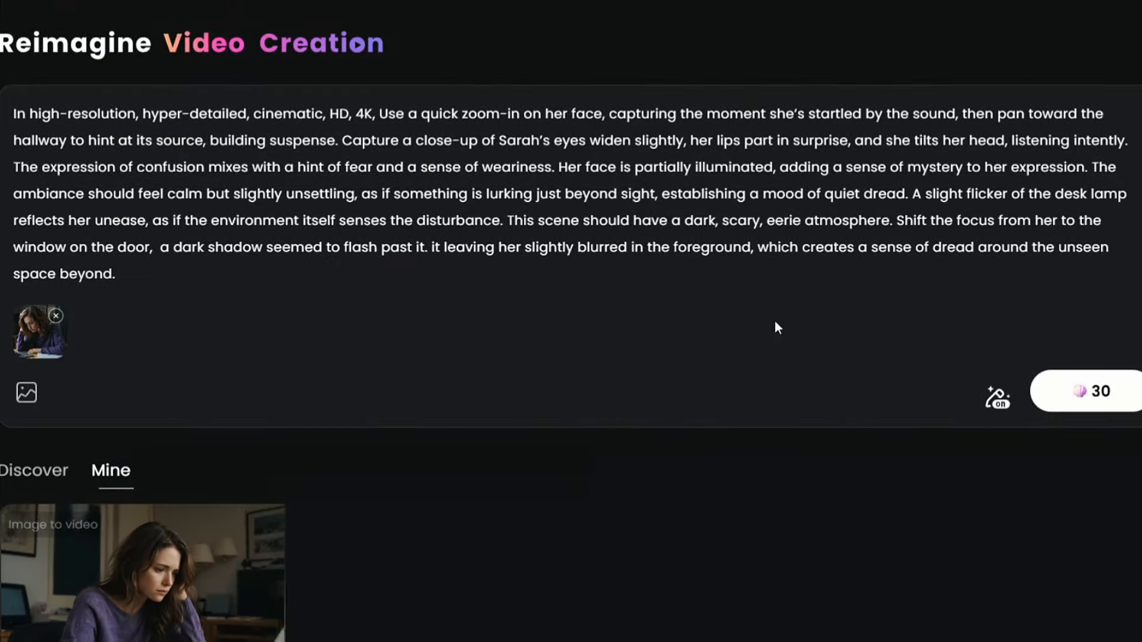
click(1088, 390)
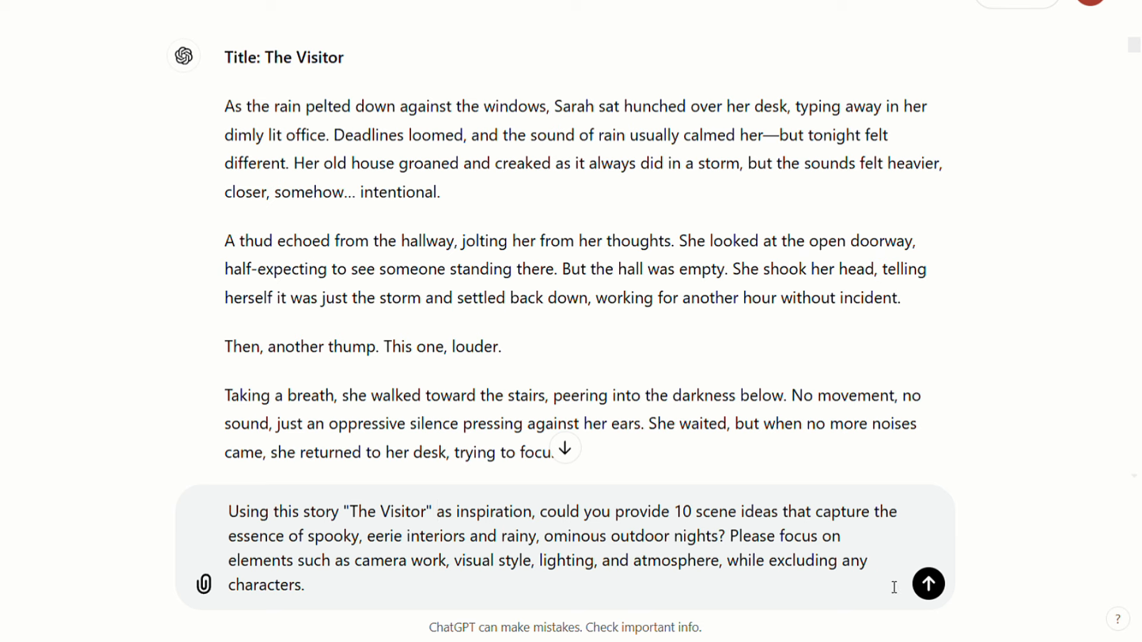
Ask ChatGPT for 10 character-free scene ideas based on "The Visitor" with eerie interiors and rainy nights, and compare both responses.
click(929, 584)
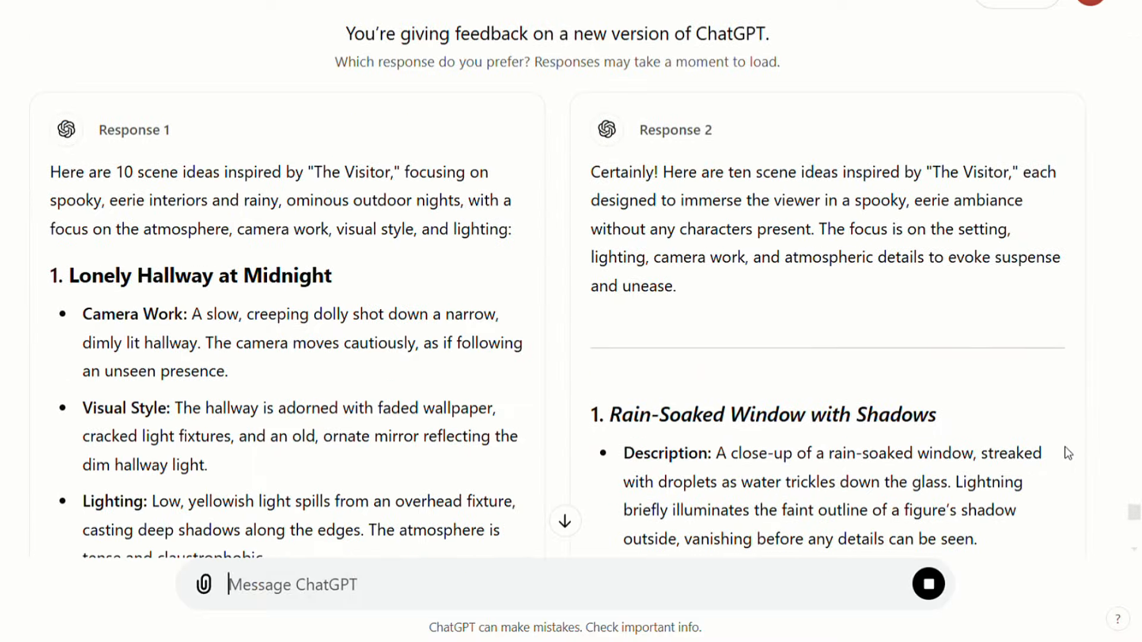
scroll(1067, 453, down, 20)
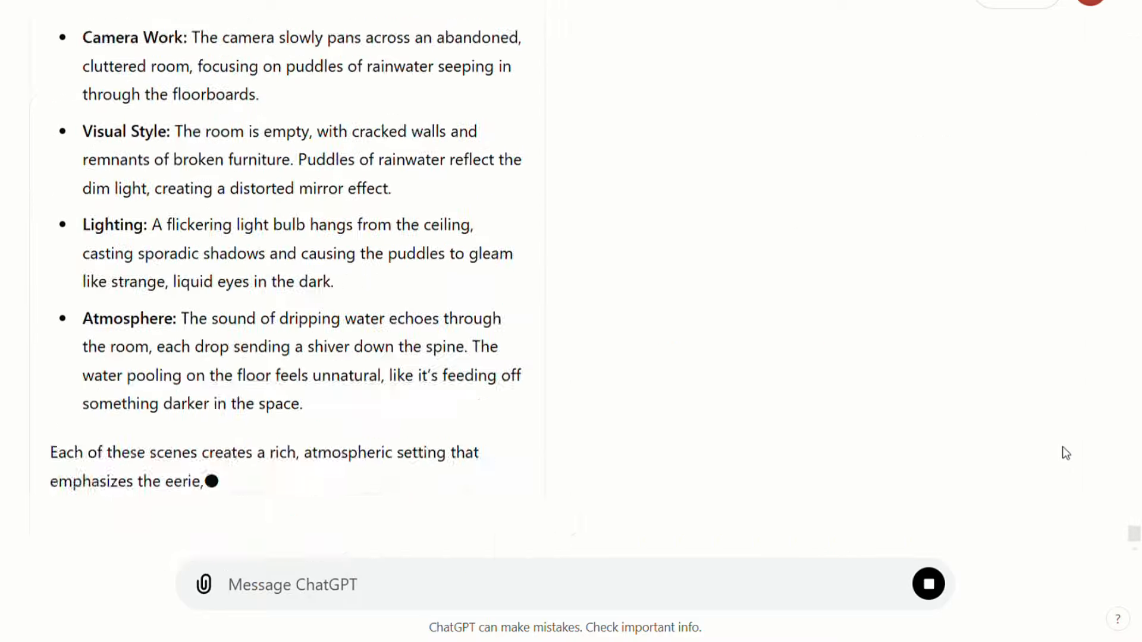
scroll(1062, 447, up, 20)
scroll(1039, 412, down, 7)
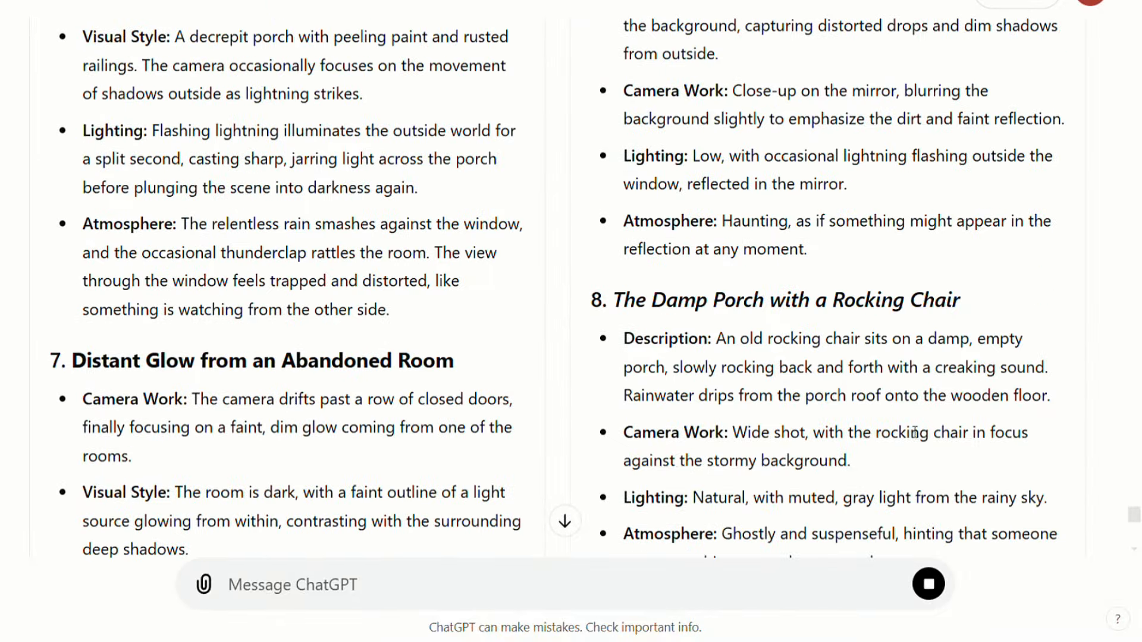
scroll(914, 432, down, 6)
scroll(997, 329, down, 5)
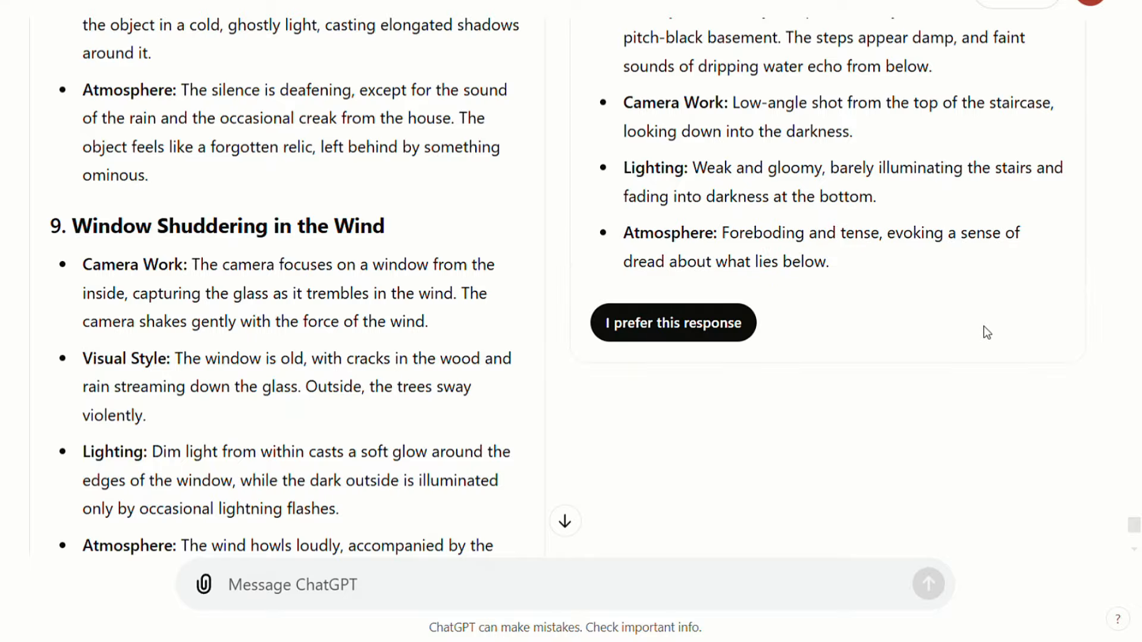
scroll(987, 330, up, 20)
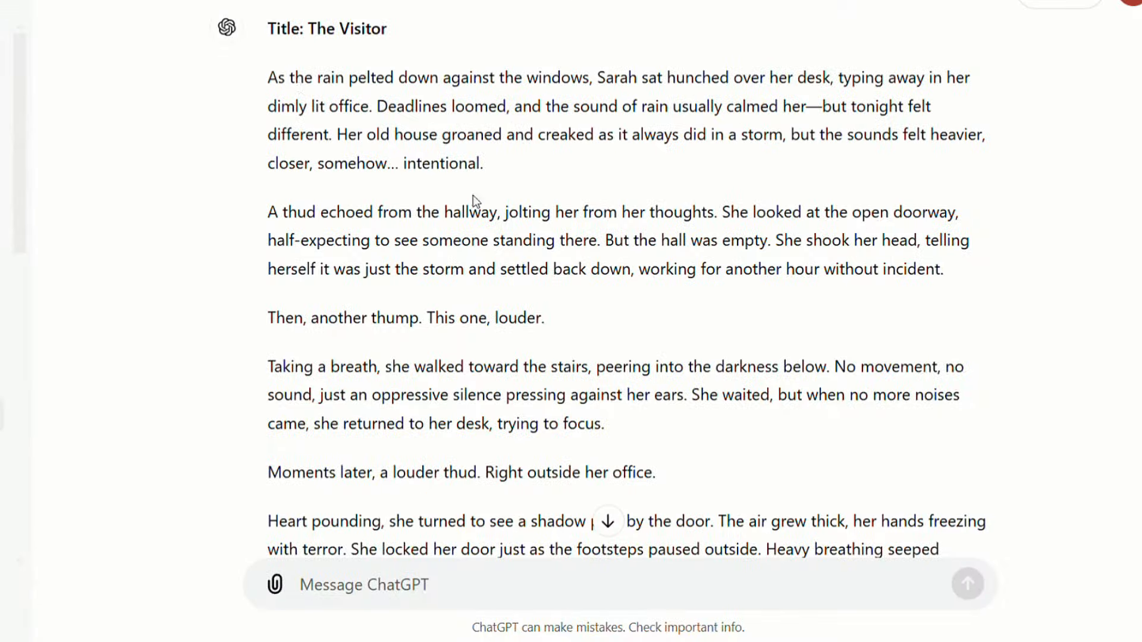
Select the text of the story "The Visitor" from its title onward for use as narration.
drag(279, 41, 451, 79)
drag(269, 76, 844, 525)
scroll(844, 525, up, 6)
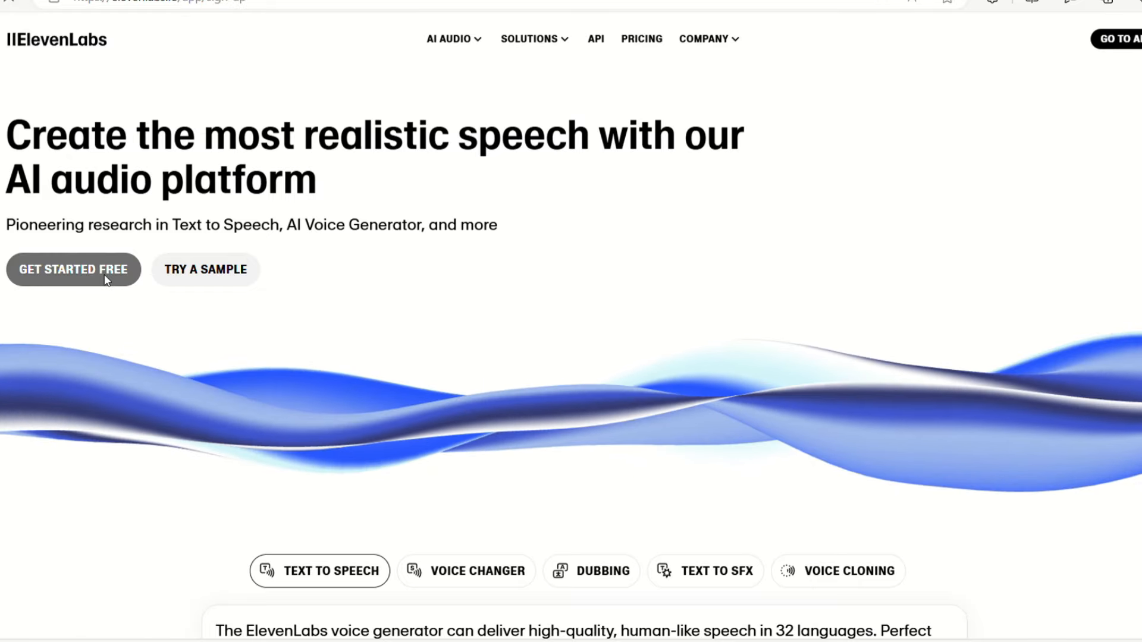
Switch to ElevenLabs, get started for free and open Text to Speech.
click(109, 277)
click(145, 342)
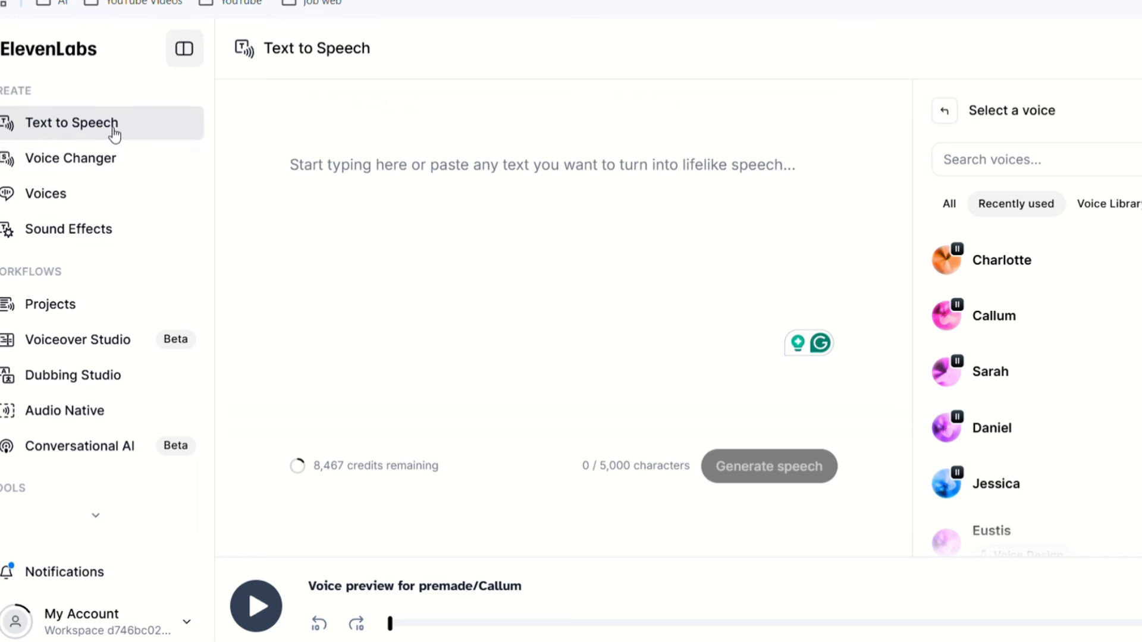
Paste the story into the Text to Speech editor and remove the blank lines between its paragraphs.
key(ctrl+v)
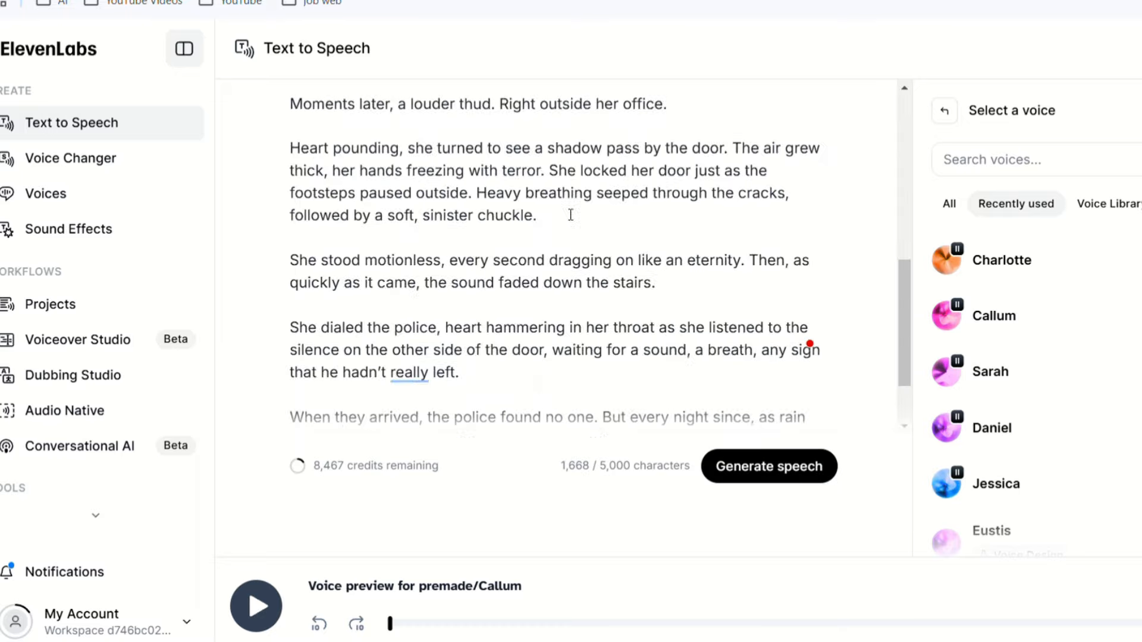
scroll(569, 214, up, 10)
scroll(387, 359, down, 10)
click(306, 379)
key(BackSpace)
scroll(294, 167, up, 10)
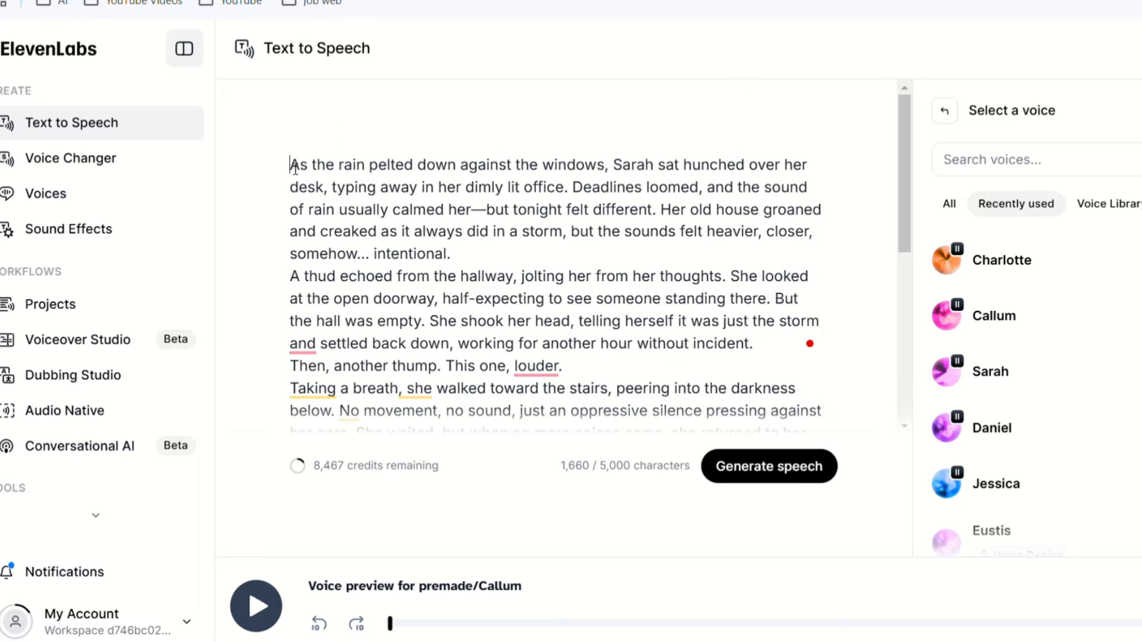
scroll(555, 255, down, 10)
scroll(555, 255, up, 10)
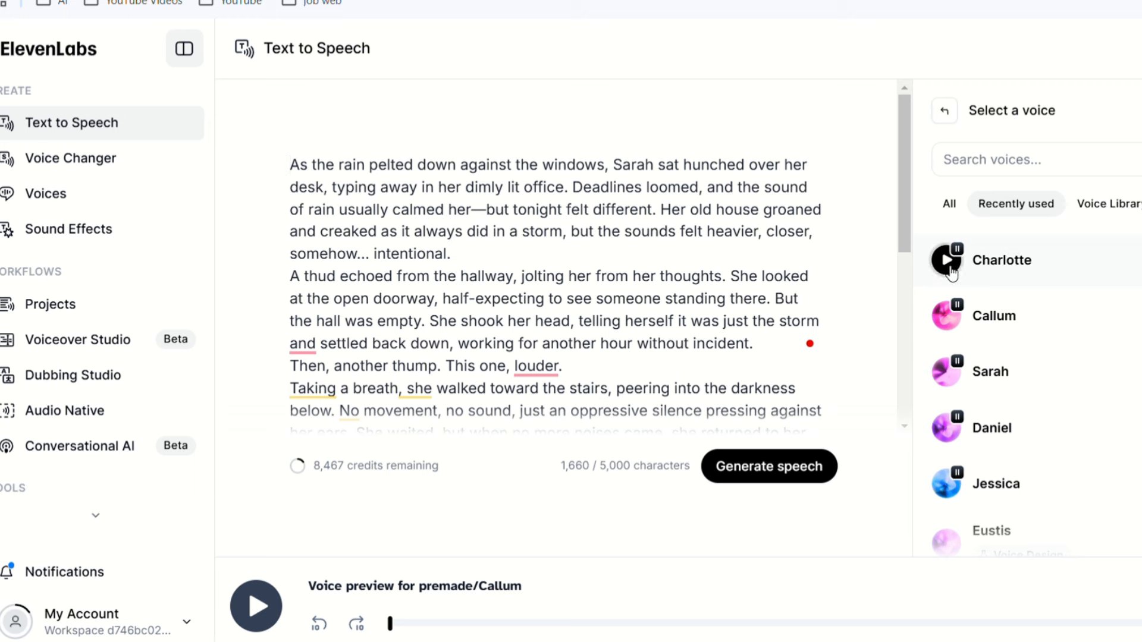
Preview the recently used voices Charlotte, Callum, Sarah, Daniel and Jessica.
click(949, 268)
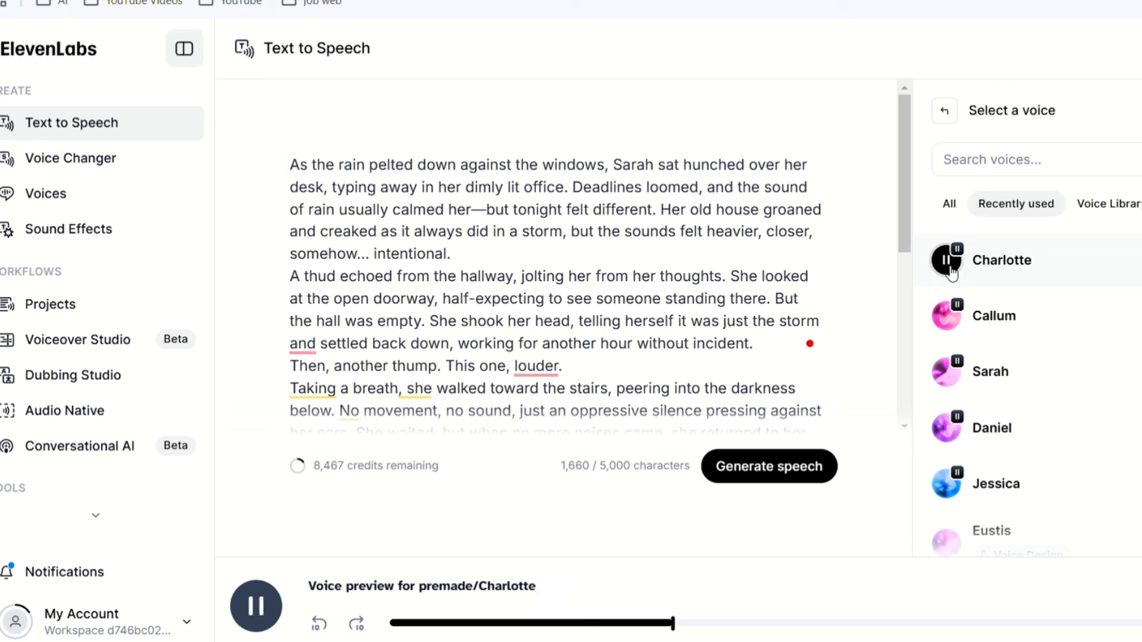
click(950, 321)
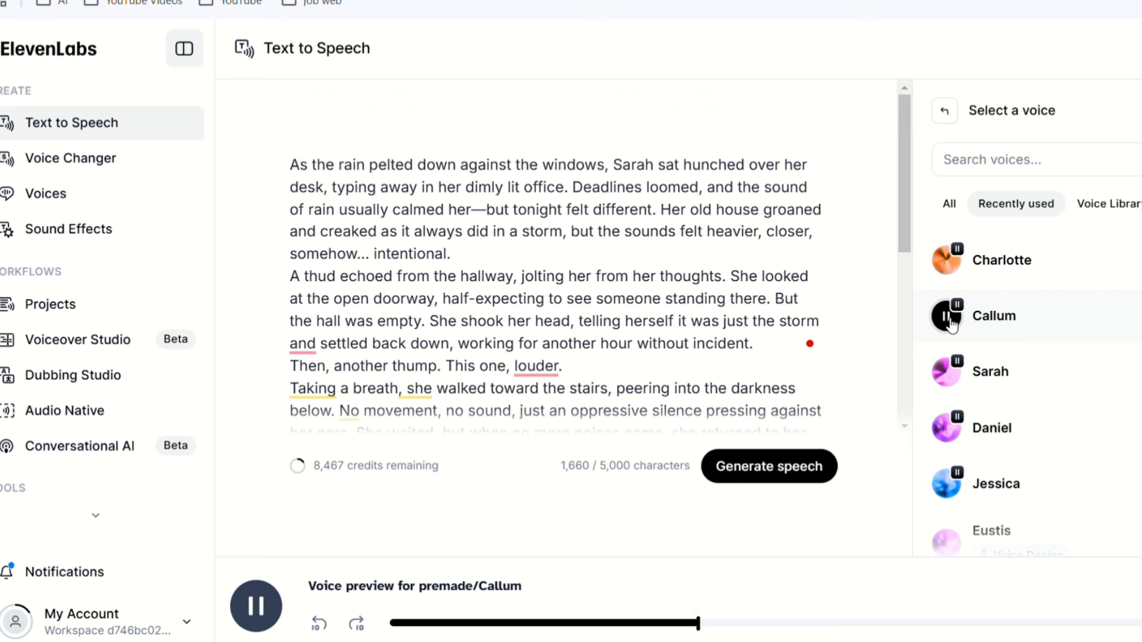
click(950, 324)
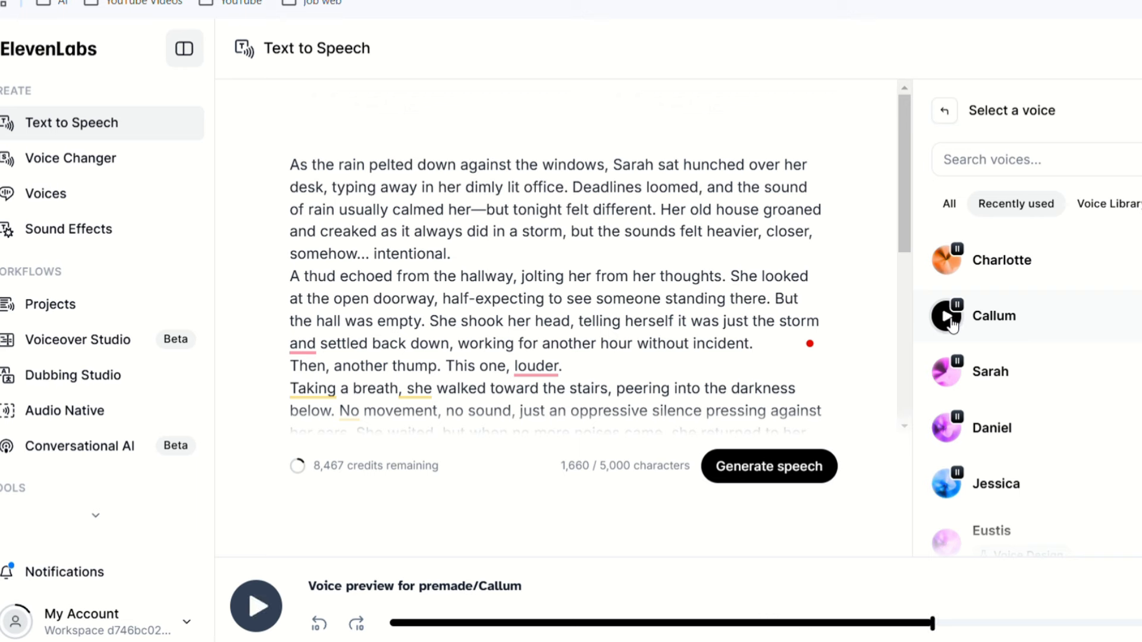
click(950, 373)
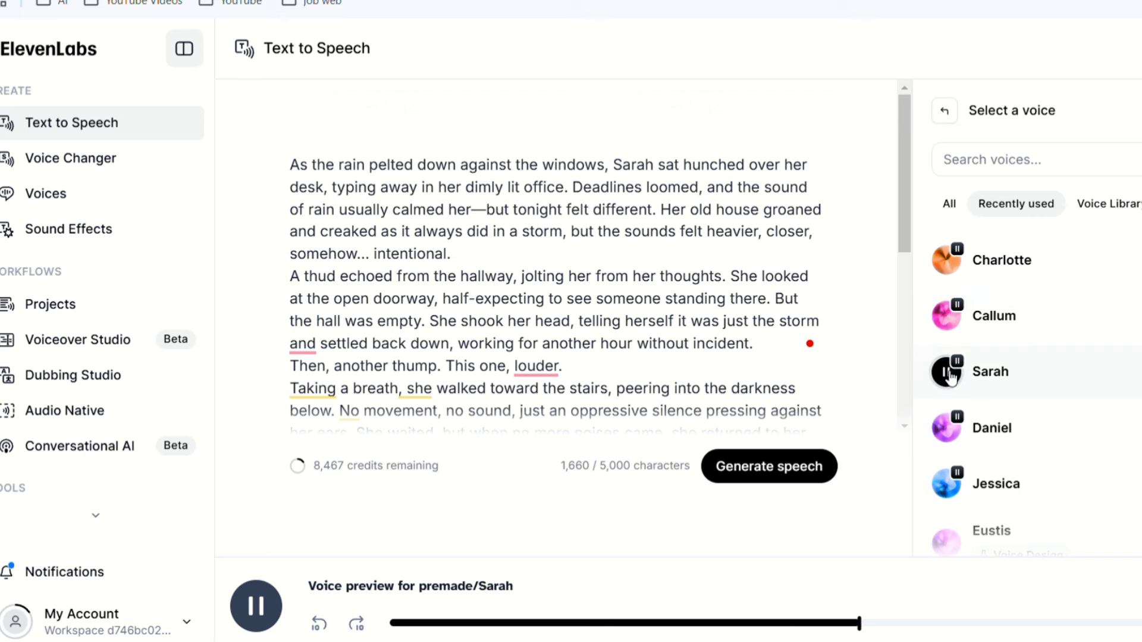
click(950, 375)
click(947, 429)
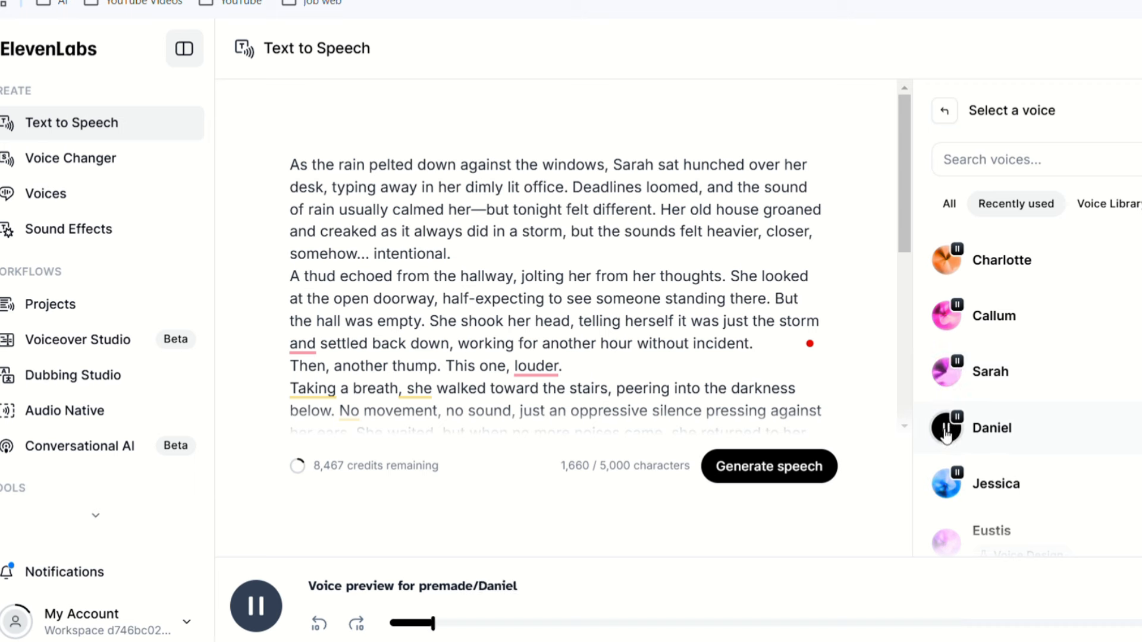
click(946, 430)
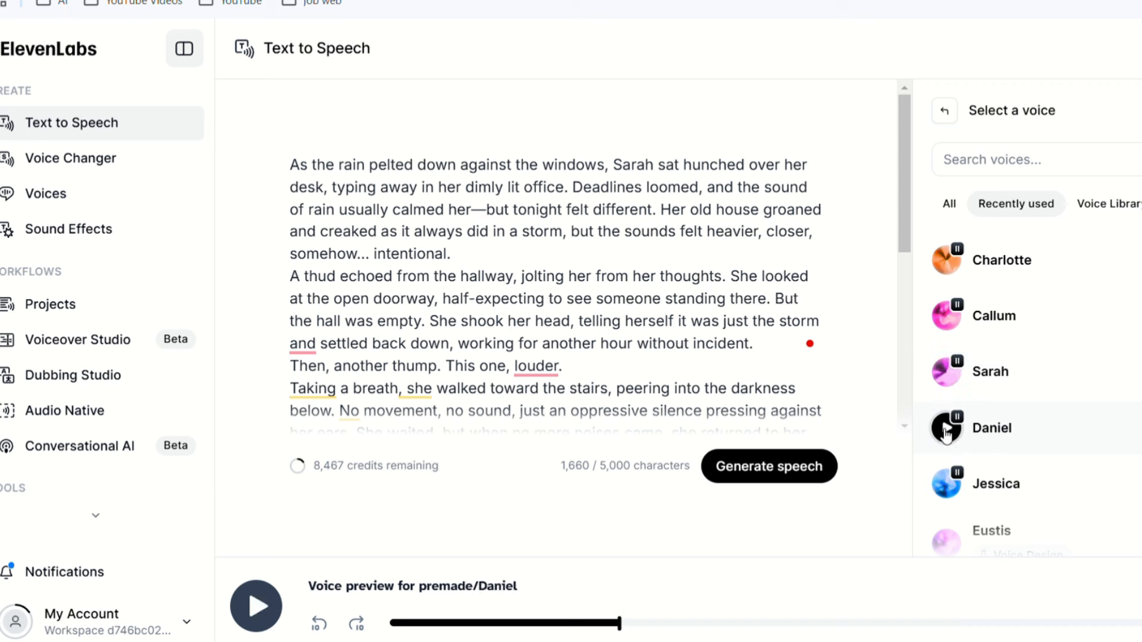
click(946, 488)
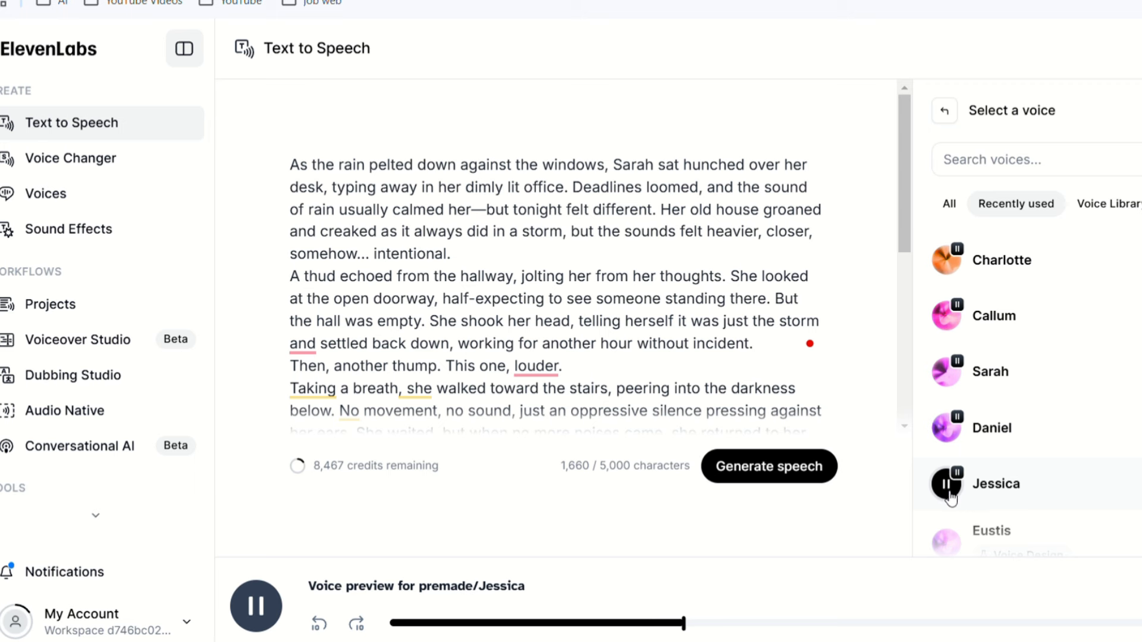
click(946, 491)
Show all available voices and replay the Daniel preview to compare it as narrator.
click(949, 368)
click(951, 370)
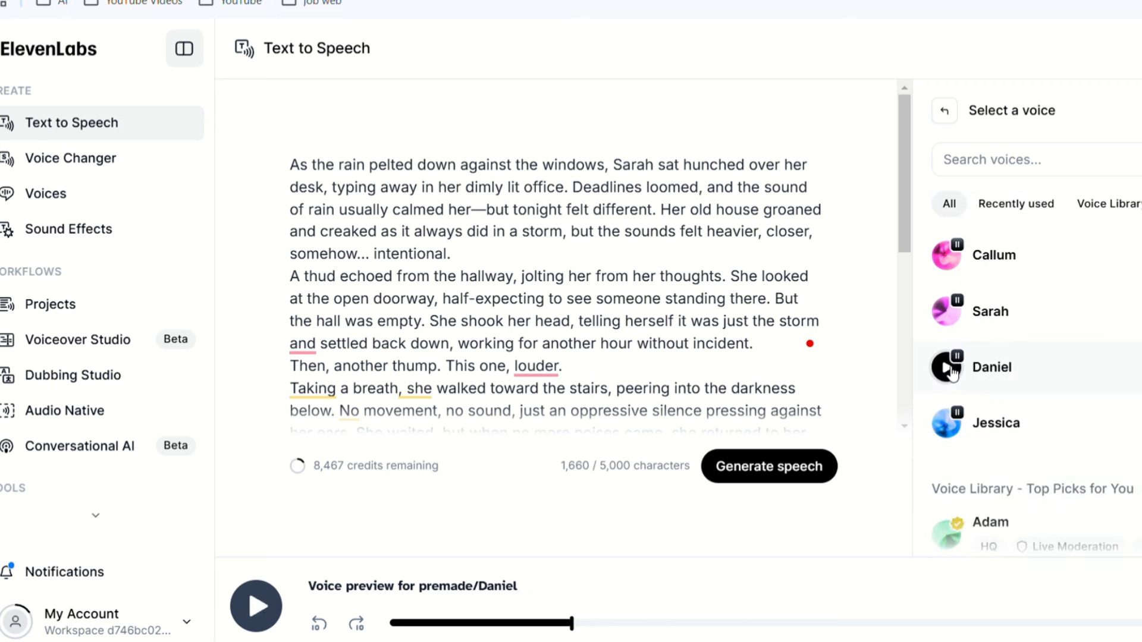
click(951, 370)
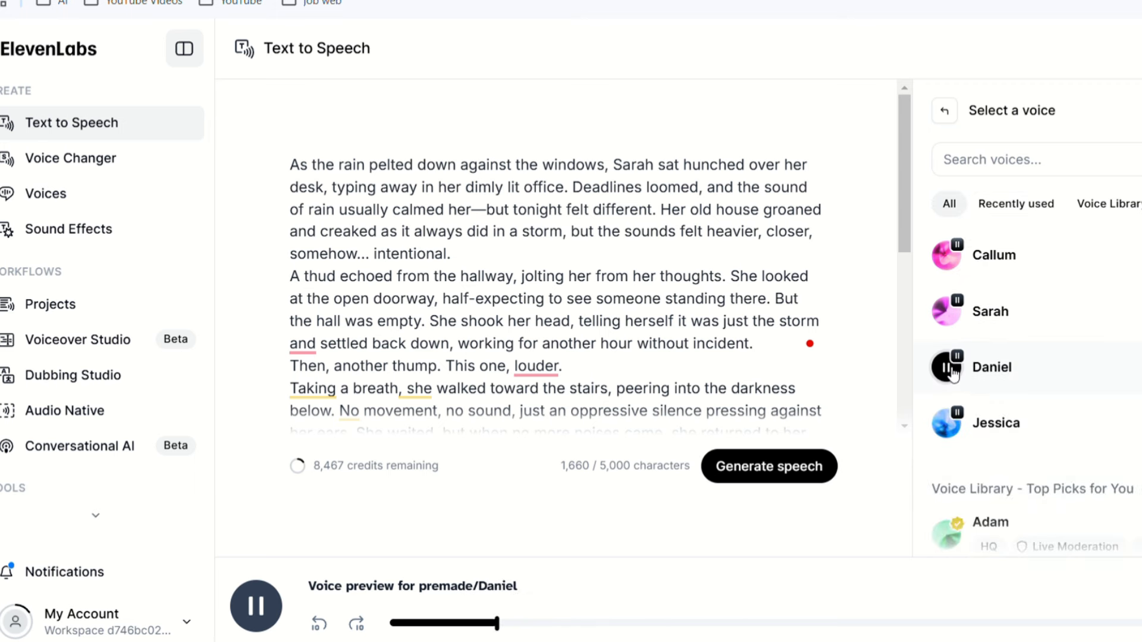
click(950, 370)
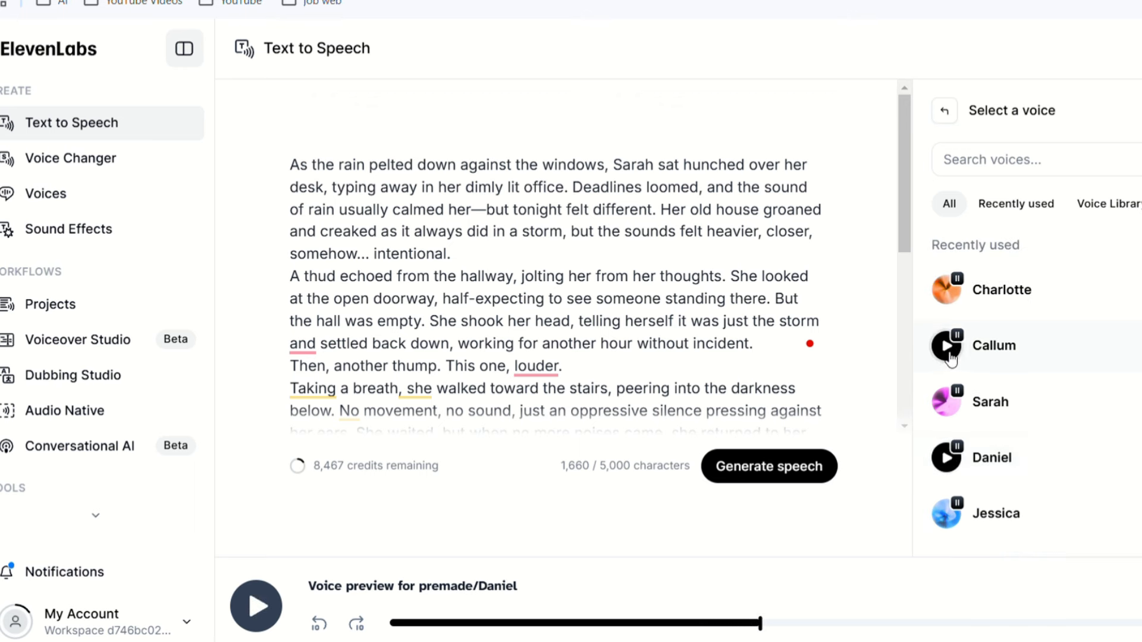
Preview Callum again, choose it as the narration voice and generate the speech with Eleven Multilingual v2.
click(947, 346)
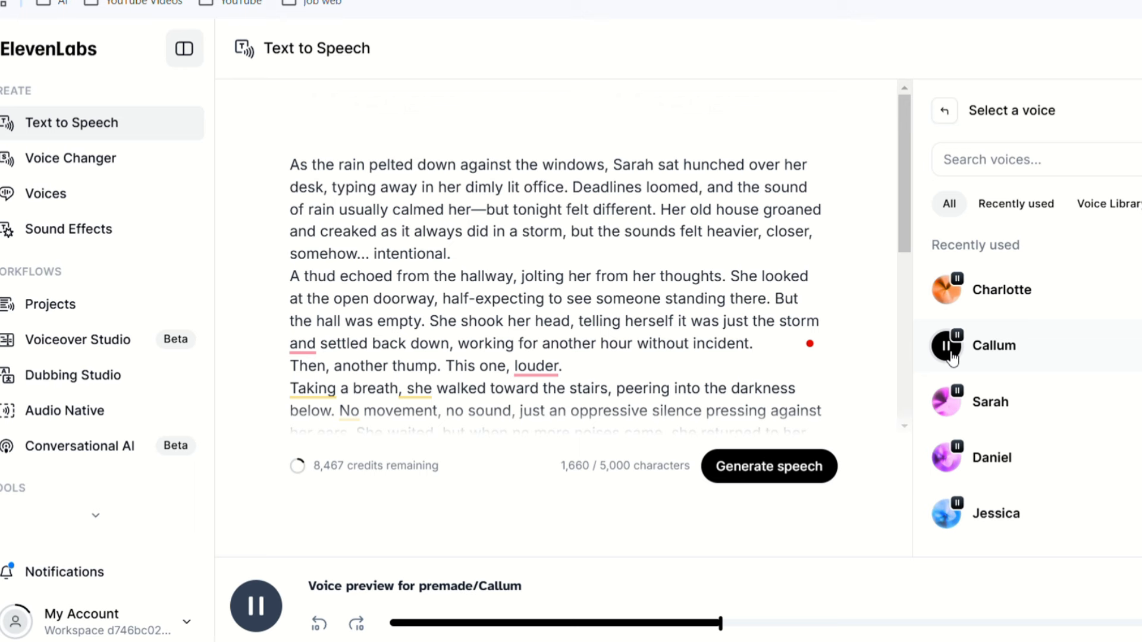
click(950, 357)
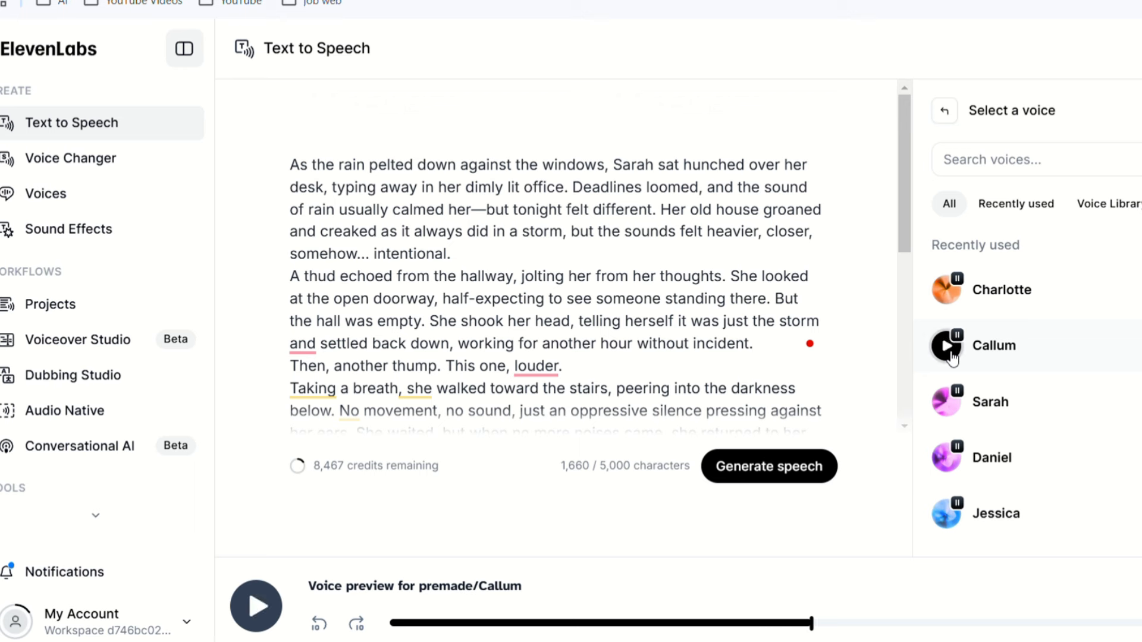
click(995, 348)
scroll(1131, 289, down, 2)
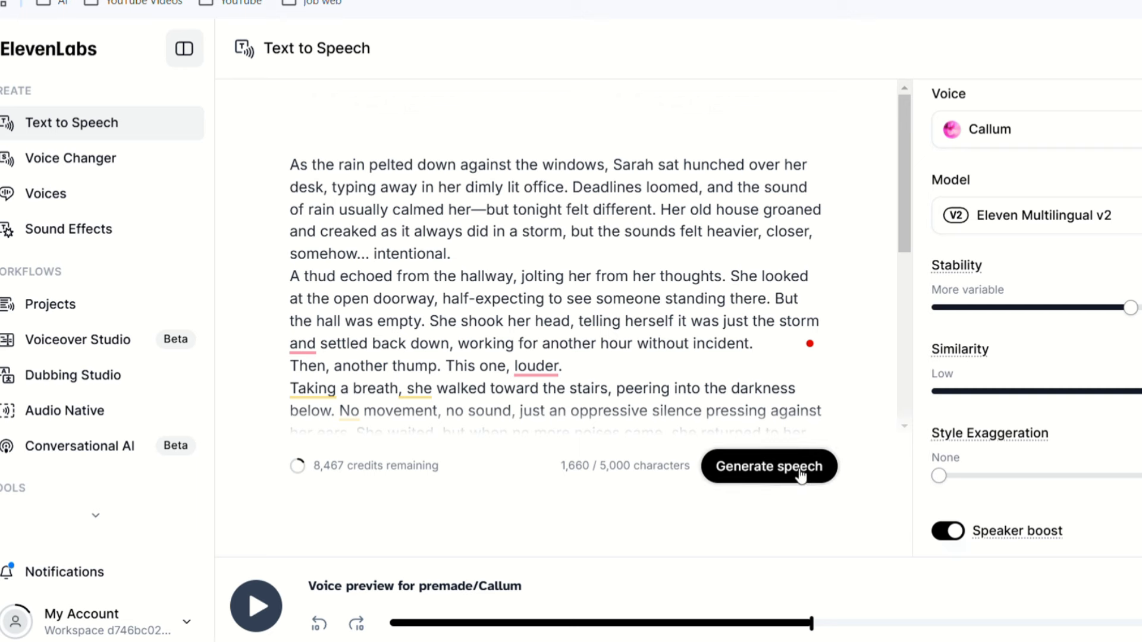
click(761, 470)
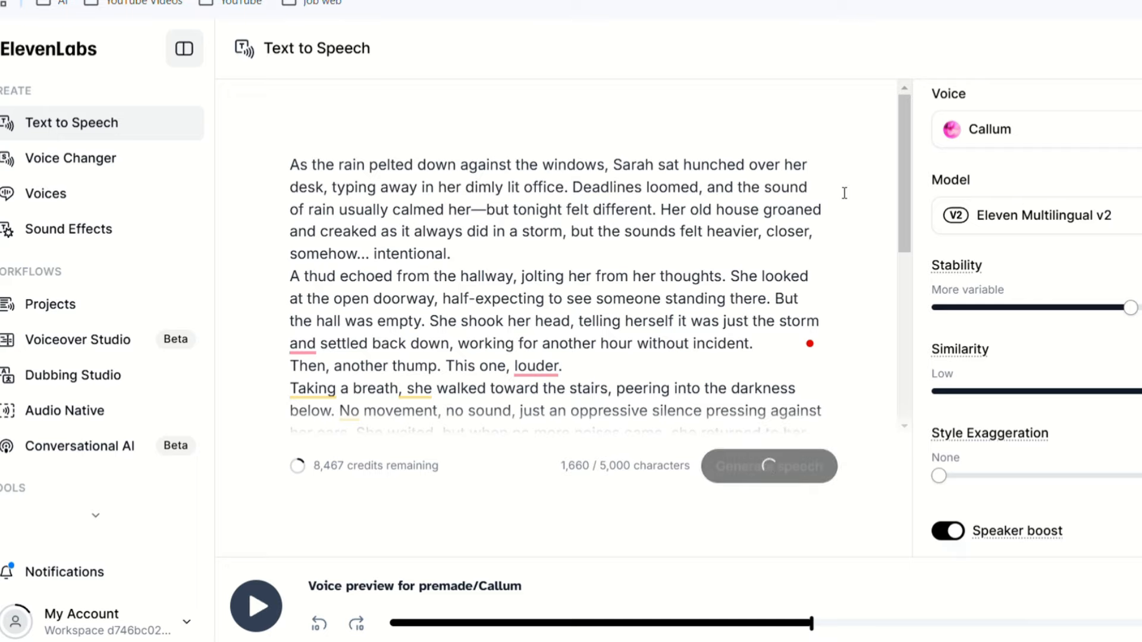
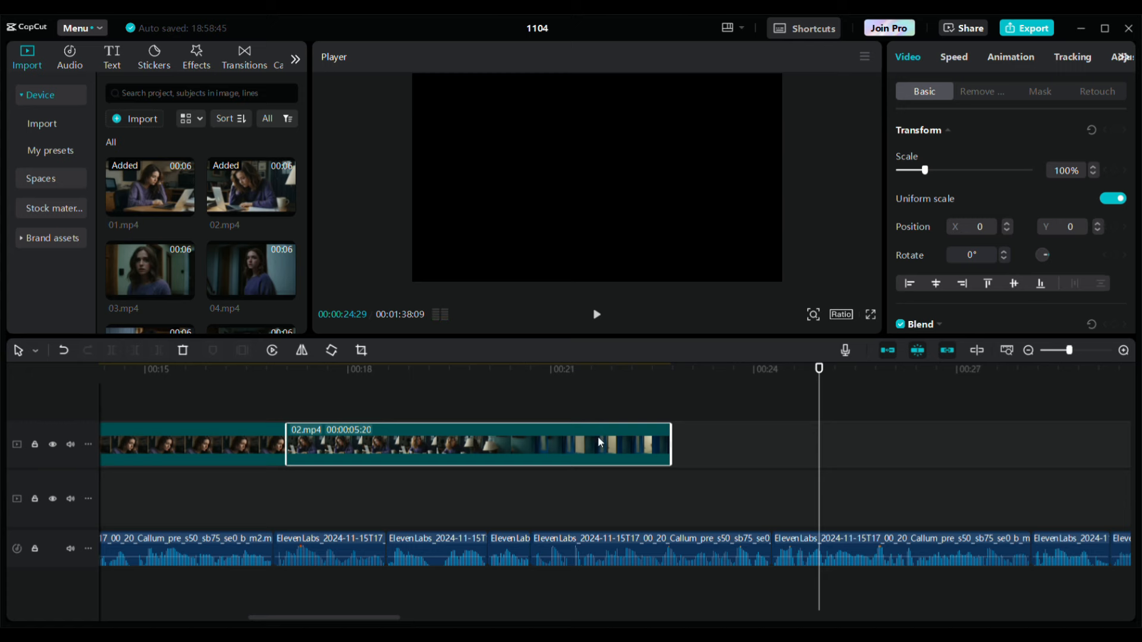
In the CapCut project 1104, slow the 02.mp4 clip to 0.7x speed and play it back.
click(462, 416)
click(501, 450)
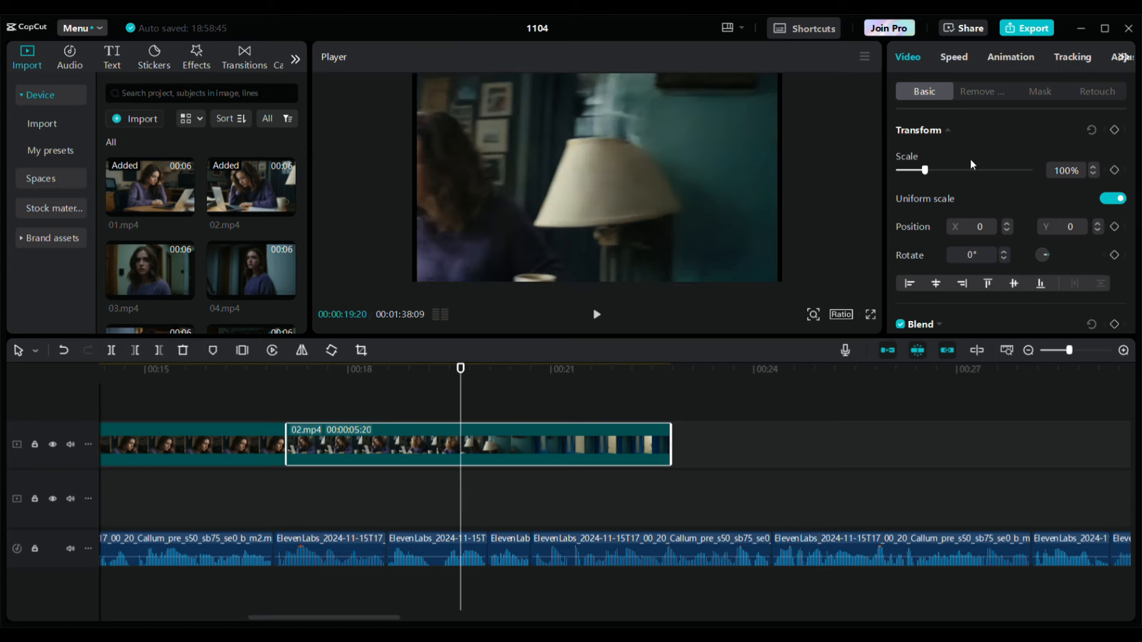
click(954, 57)
click(1120, 155)
click(1119, 155)
click(1119, 155)
click(599, 317)
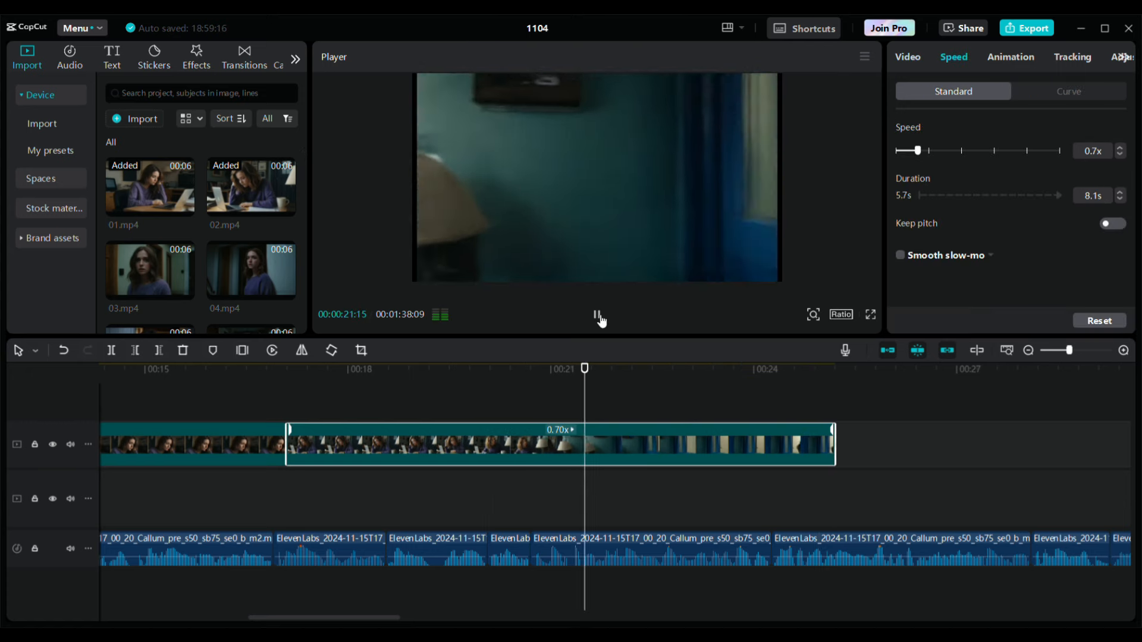
click(598, 315)
Split the slowed 02.mp4 clip partway through, around the pan past the lamp.
click(569, 407)
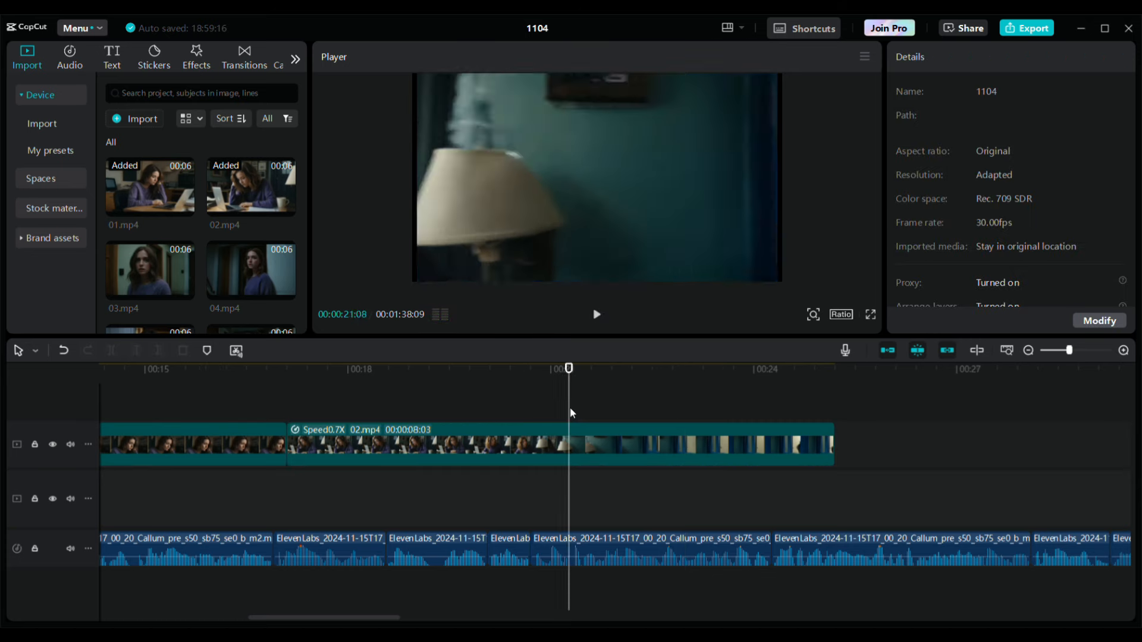
click(500, 418)
drag(490, 428, 932, 441)
click(538, 458)
click(111, 351)
click(725, 425)
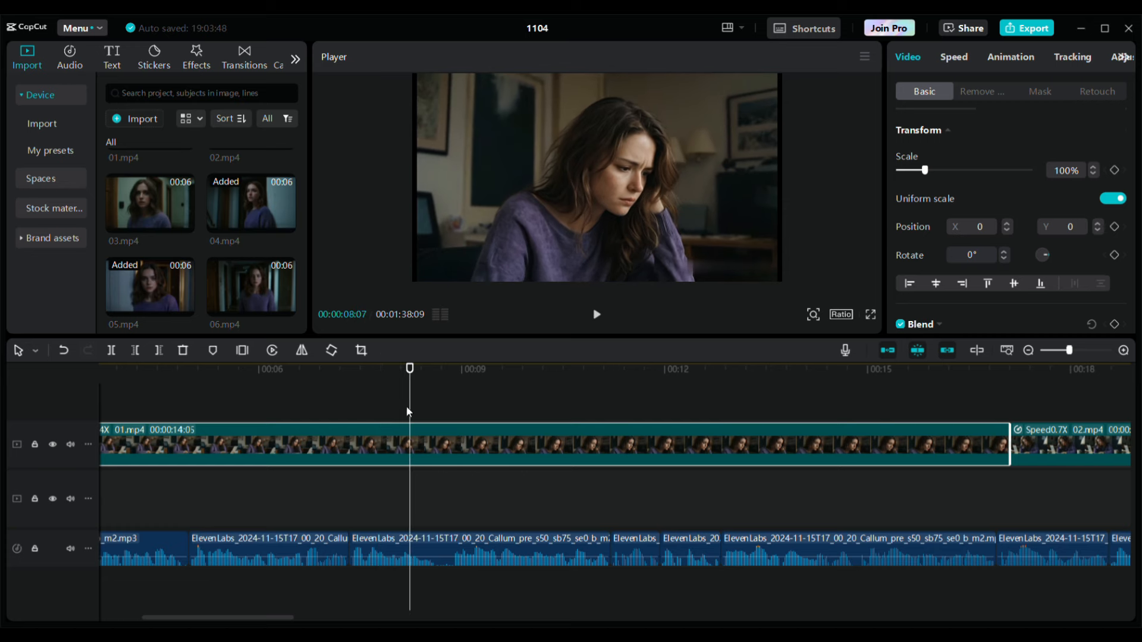
Split the slowed 01.mp4 clip at 00:00:08:07 and move its second part to the end of the video track.
click(112, 351)
drag(1069, 351, 1061, 352)
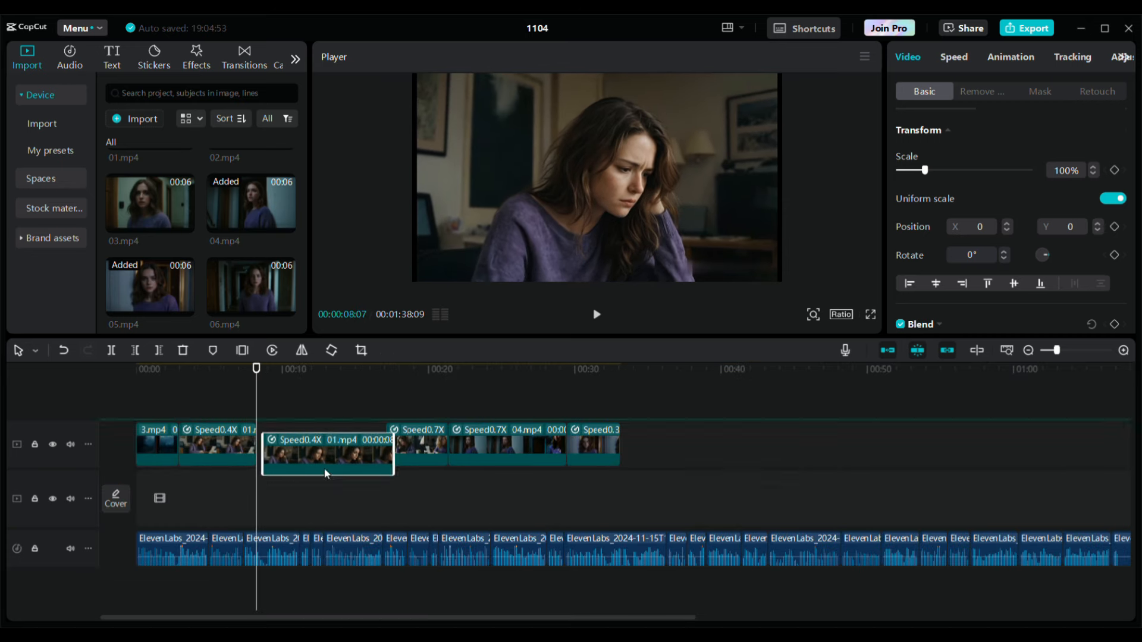
drag(324, 443, 696, 443)
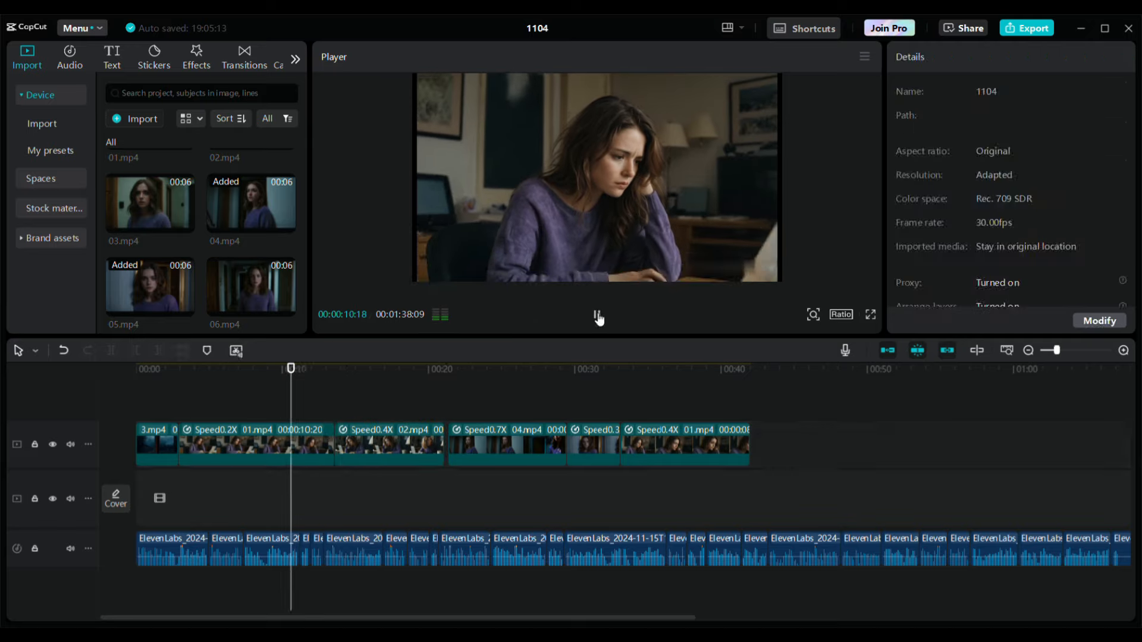
Place 012.mp4 directly after the 5.mp4 clip and split it about one second after its start.
scroll(201, 272, down, 5)
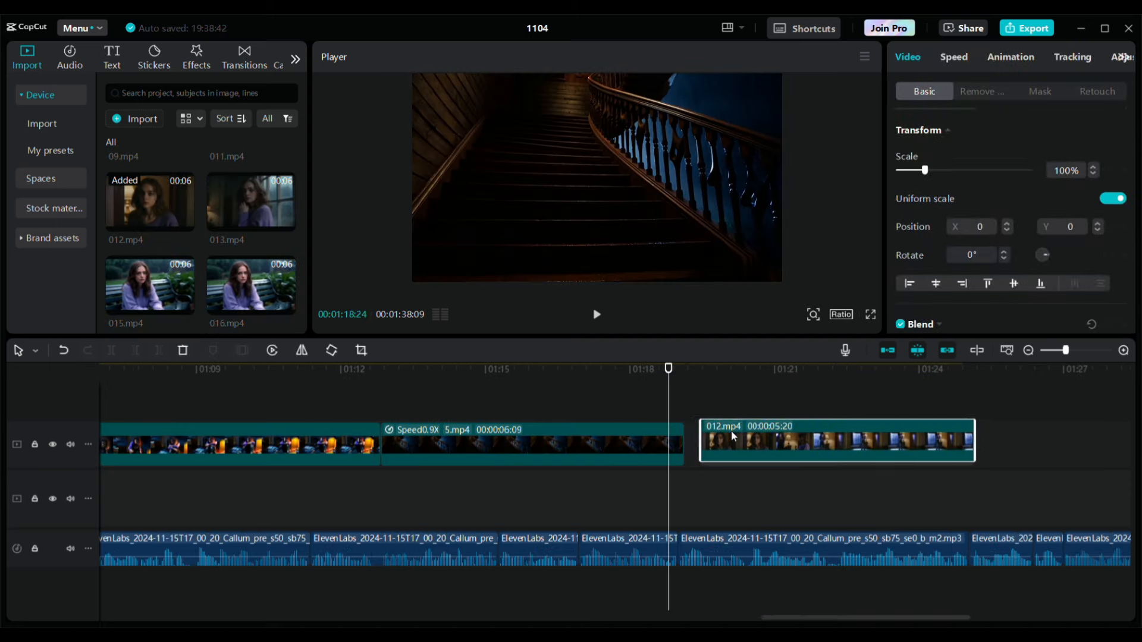
click(598, 315)
mouse_move(731, 432)
mouse_down()
mouse_move(715, 435)
mouse_move(717, 423)
mouse_move(756, 422)
mouse_move(736, 436)
mouse_up()
click(597, 316)
click(792, 427)
click(663, 410)
click(736, 441)
key(ctrl+b)
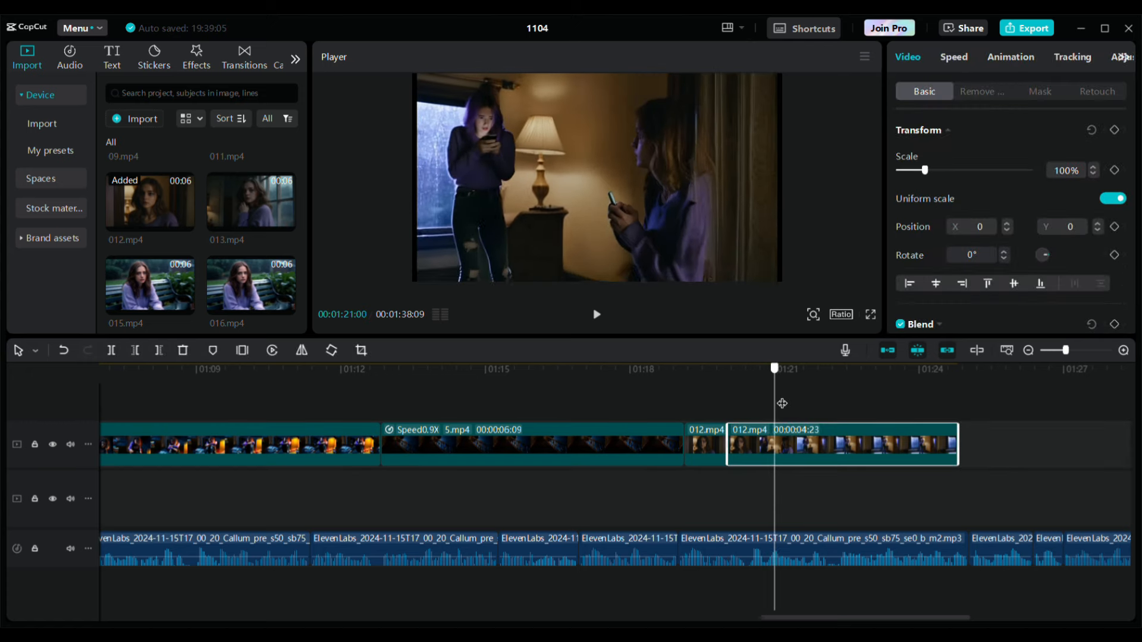
Trim the start of the second 012.mp4 part up to 00:01:21:00 and play back the cut.
click(135, 350)
click(693, 410)
click(601, 321)
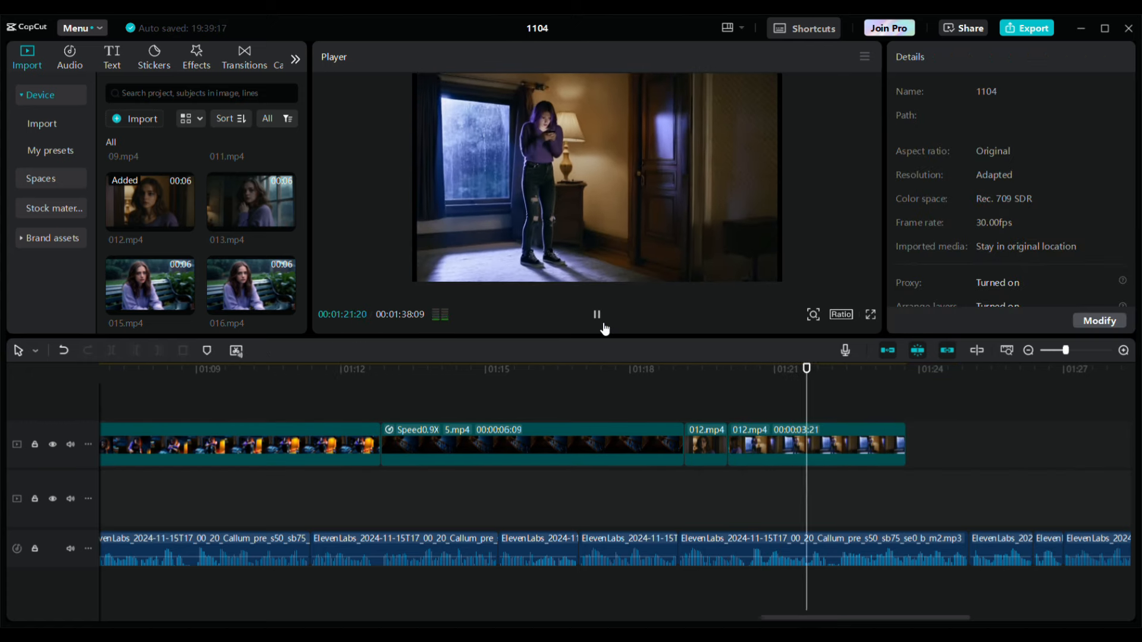
click(602, 324)
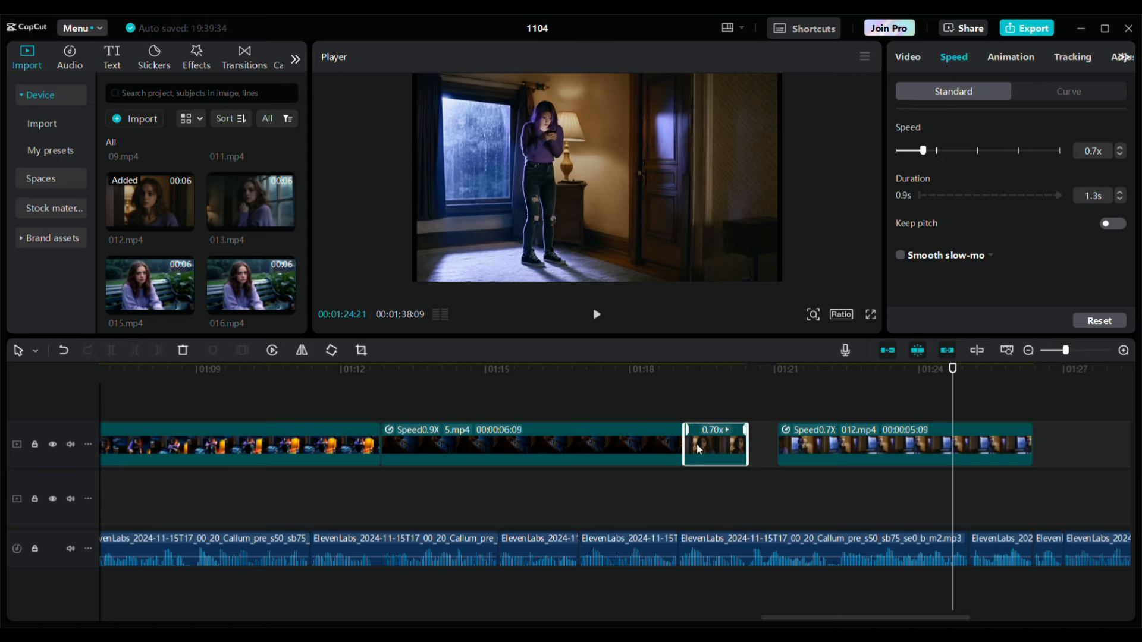
Close the gap between the two 0.7x parts of 012.mp4 and play back the sequence.
drag(809, 446, 779, 446)
click(700, 410)
click(598, 315)
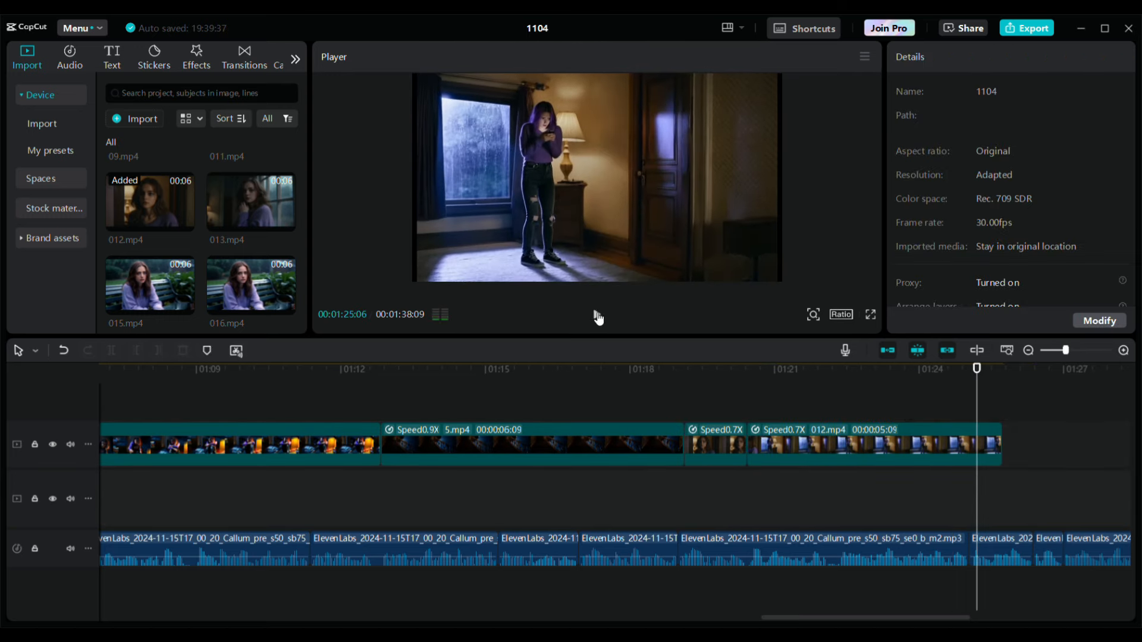
click(706, 407)
click(678, 408)
click(598, 316)
click(598, 316)
Swap the two 012.mp4 parts so the short close-up follows the longer shot, and play back the new order.
drag(718, 446, 1034, 413)
drag(857, 491, 793, 491)
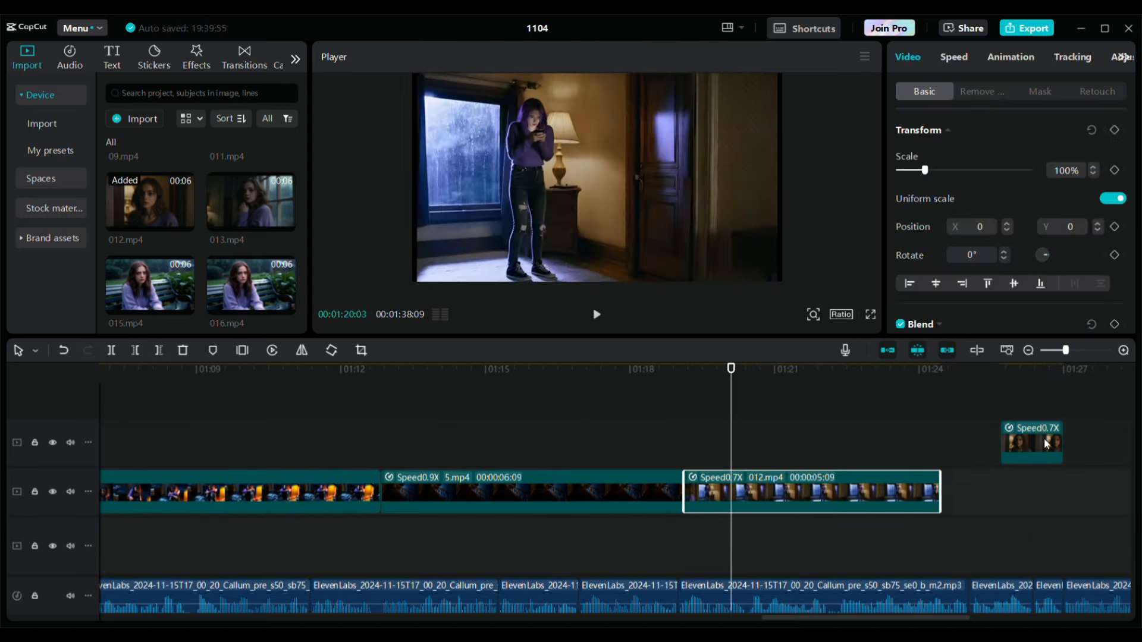
drag(1044, 444, 984, 491)
click(691, 407)
click(597, 315)
click(598, 316)
click(978, 443)
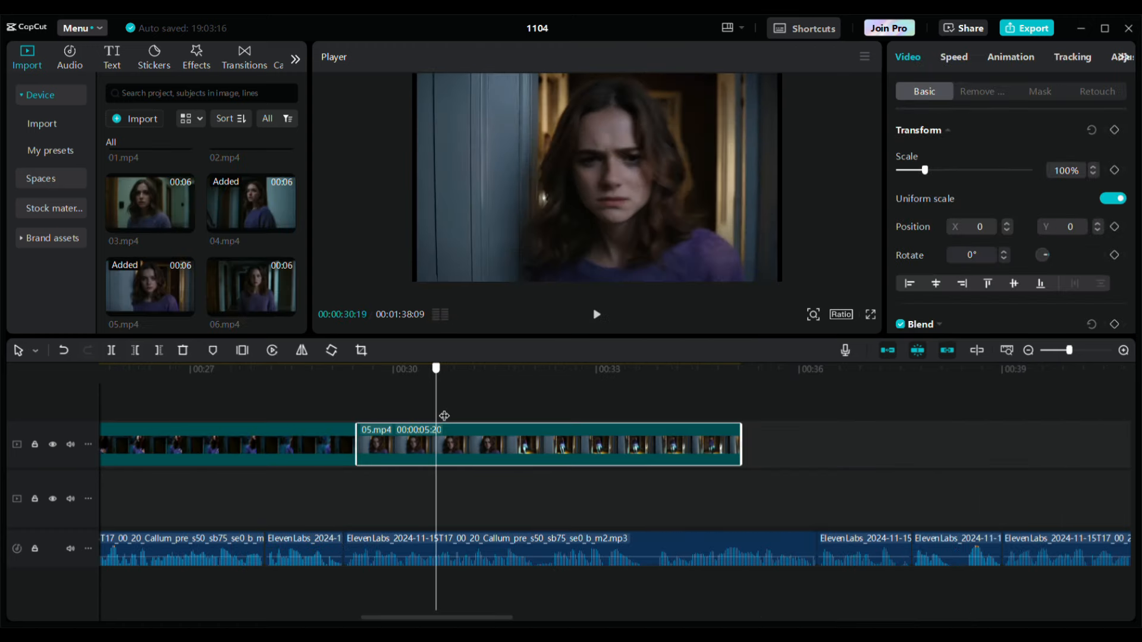
Split the 05.mp4 clip shortly after its start and delete the remainder.
drag(444, 416, 479, 405)
click(111, 350)
click(598, 448)
key(Delete)
Slow the remaining 05.mp4 clip to 0.6x speed and play it against the narration.
click(393, 444)
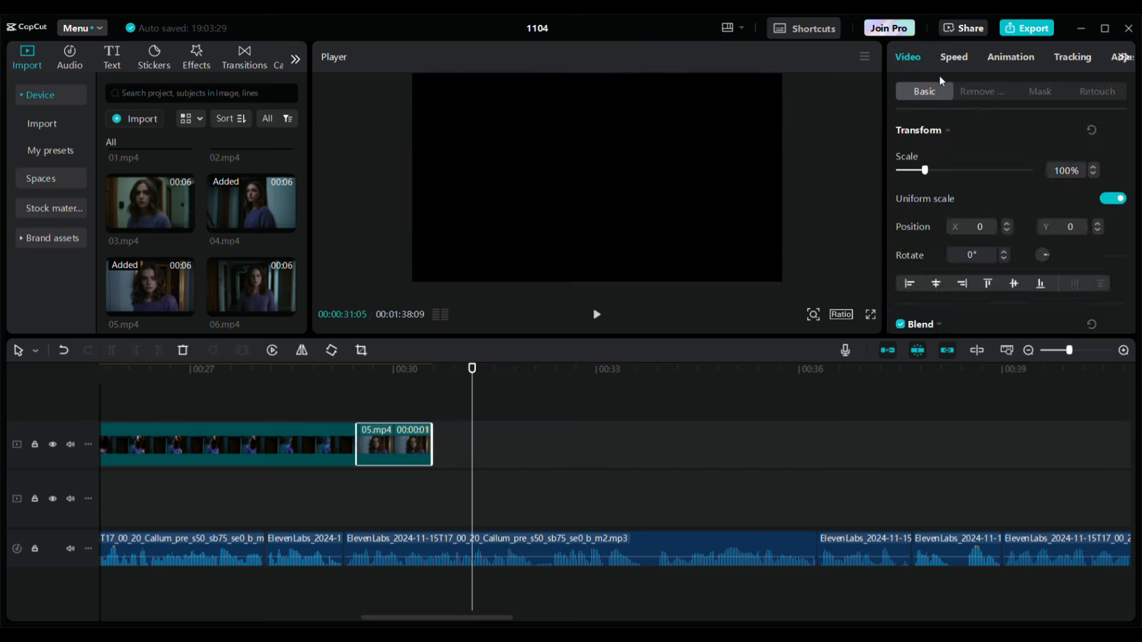
click(953, 57)
drag(928, 153, 913, 152)
click(342, 414)
click(598, 315)
click(598, 316)
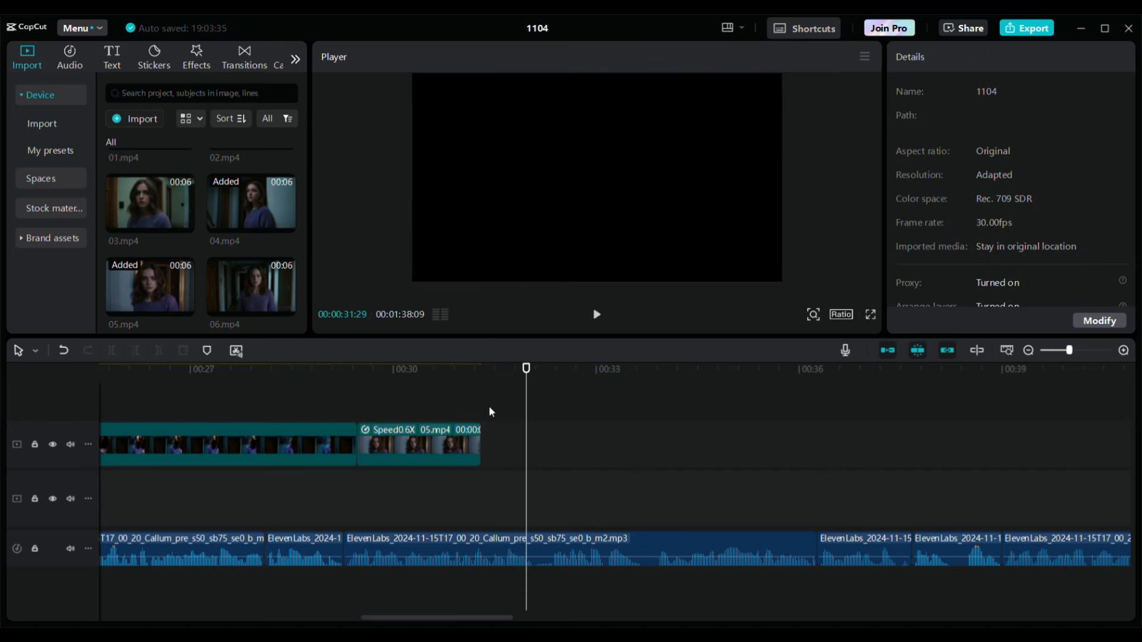
Set the shortened 05.mp4 clip's speed to 0.3x and play it back.
click(402, 414)
click(419, 458)
click(953, 57)
click(1119, 154)
click(1119, 154)
click(1119, 154)
click(597, 315)
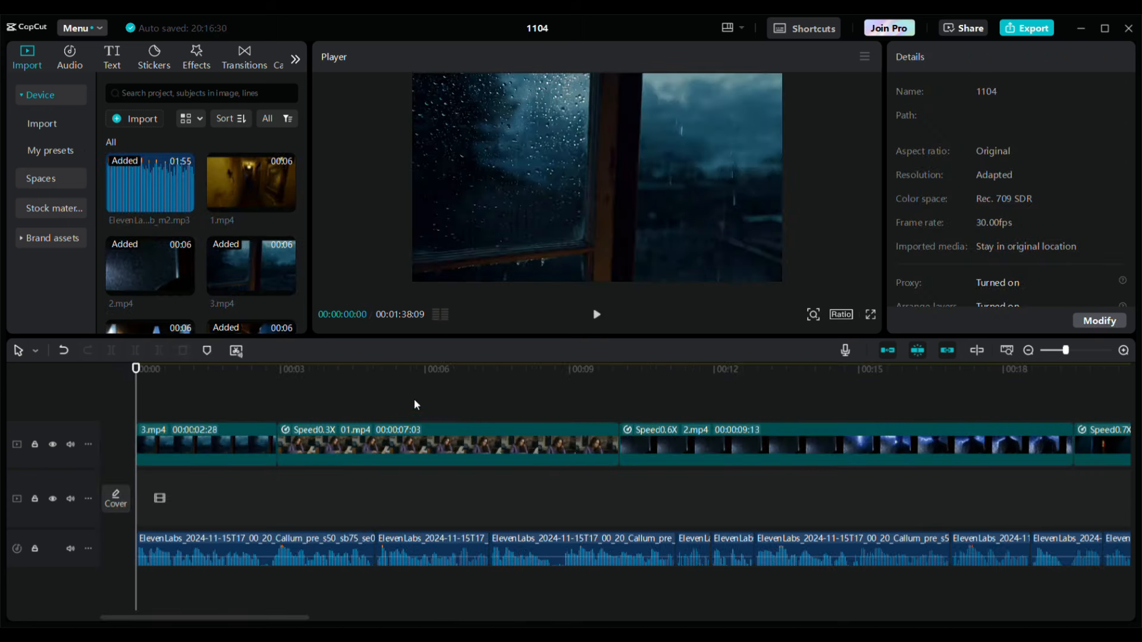
Search the filters for "dark brown" and preview the two Dark Brown filters on the footage.
click(295, 59)
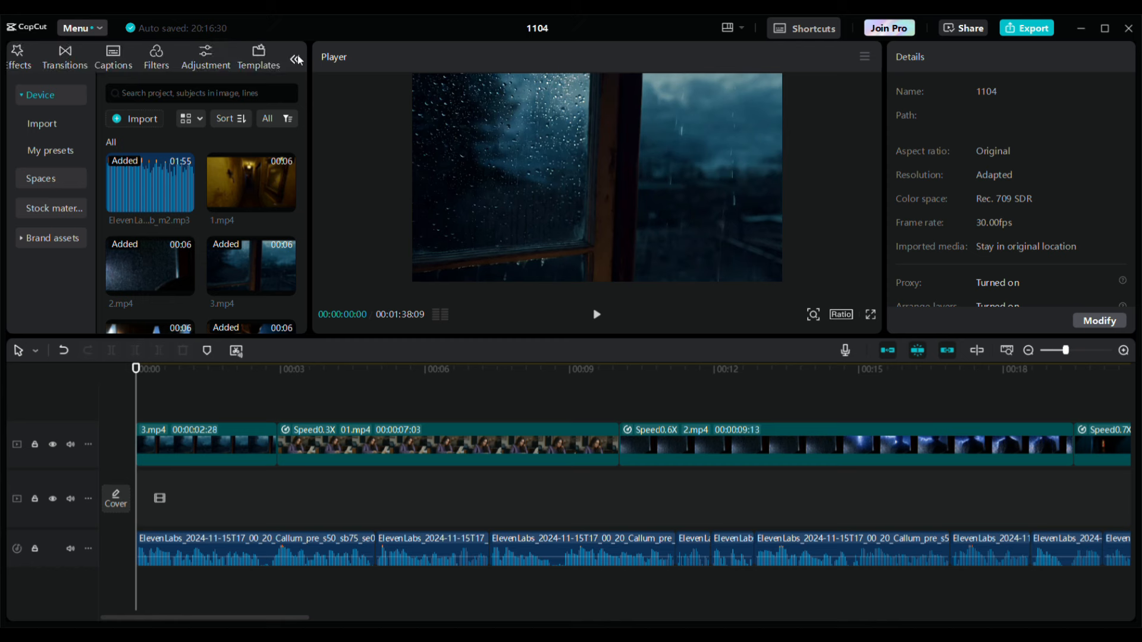
click(154, 55)
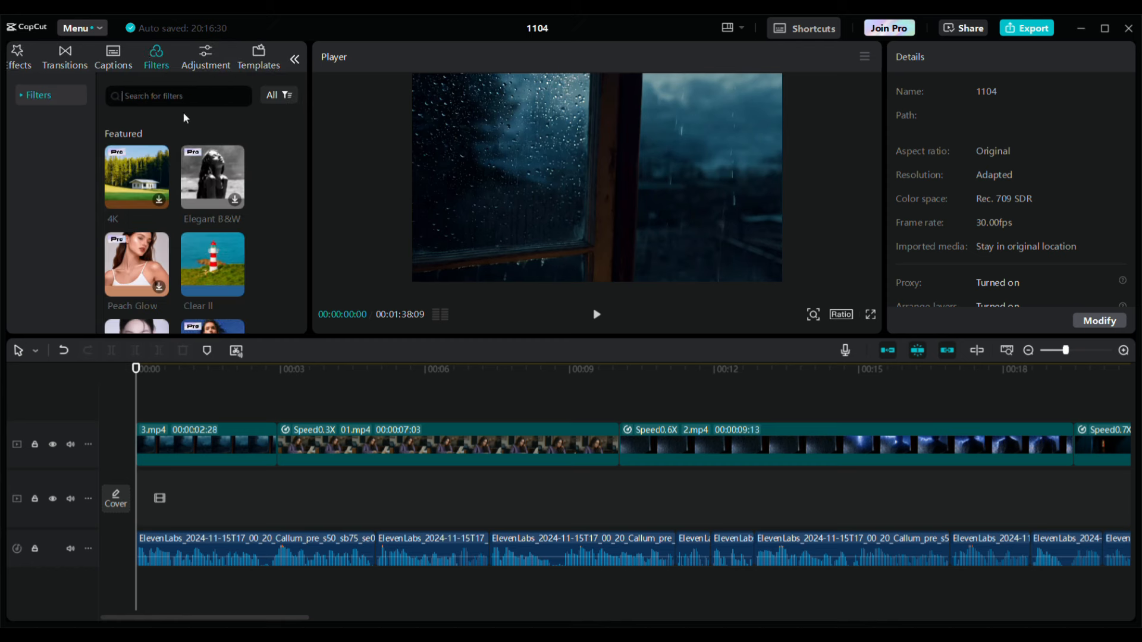
scroll(266, 251, down, 5)
scroll(262, 251, up, 5)
text(brown)
key(Return)
click(212, 152)
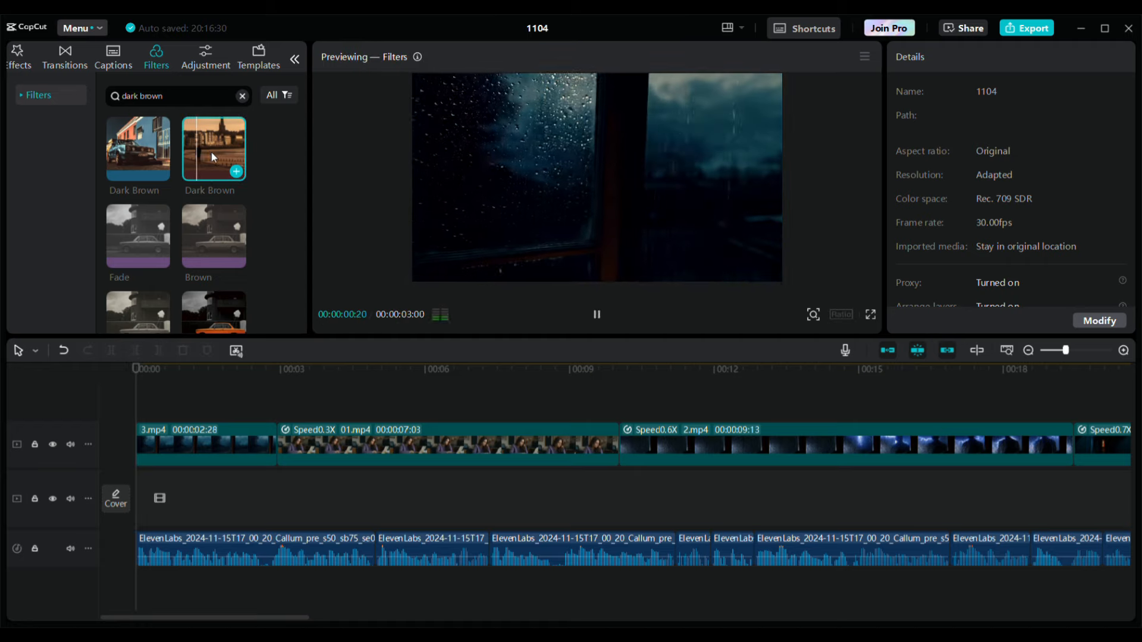
click(140, 148)
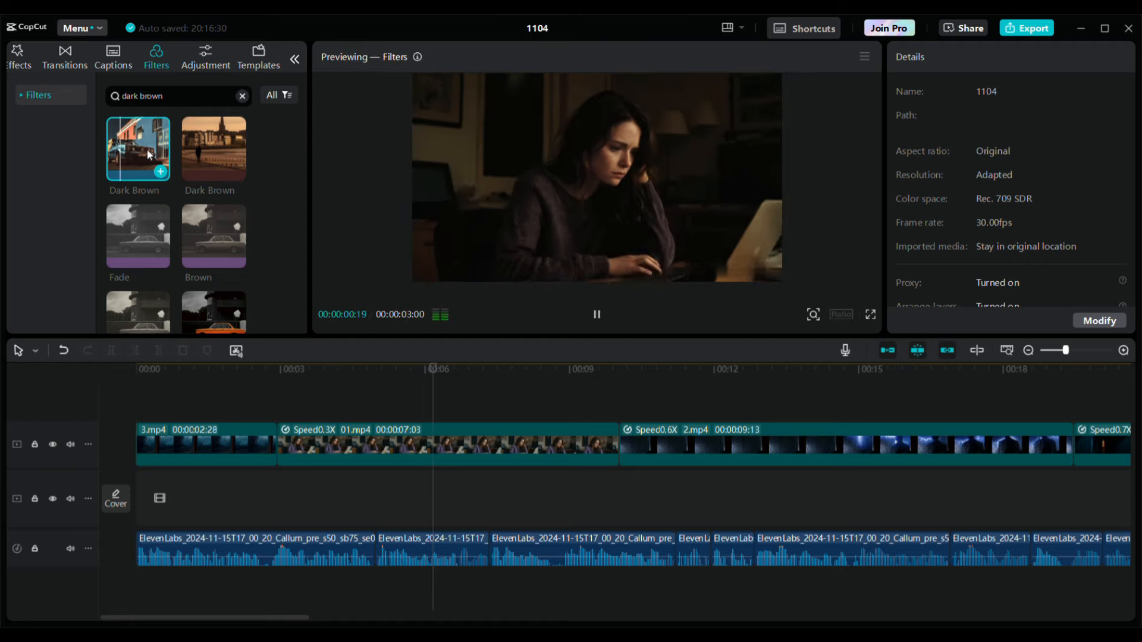
Add the Dark Brown filter above the footage, stretch it across the whole video and set its intensity to 20.
drag(140, 148, 262, 373)
drag(280, 430, 233, 452)
click(262, 411)
click(371, 425)
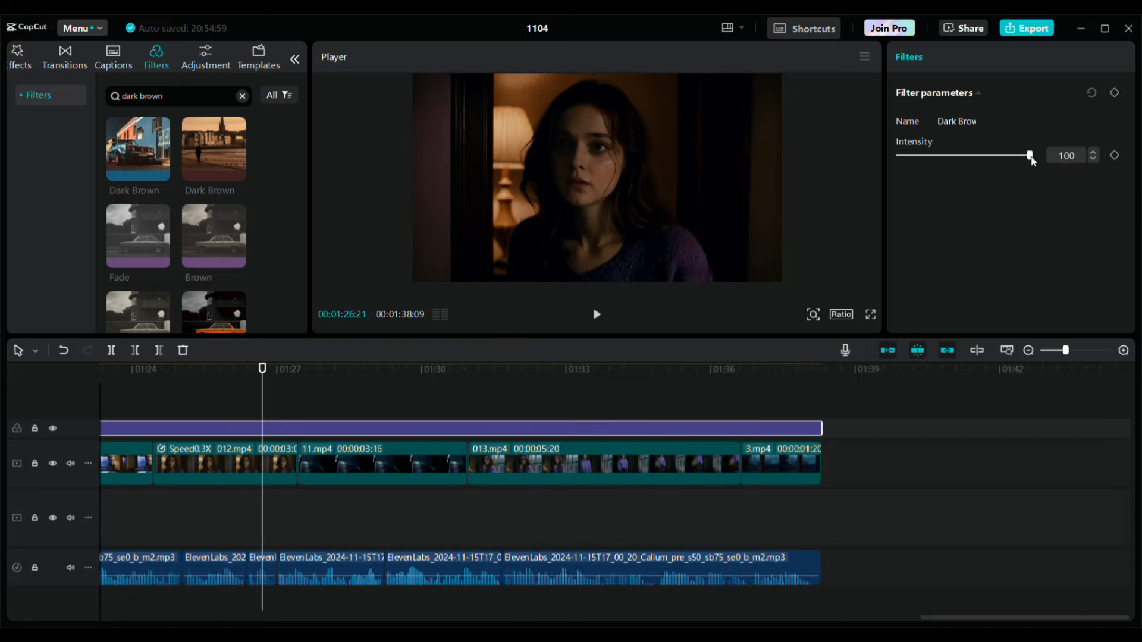
drag(1029, 156, 921, 157)
Add the Ghost filter from the Style category across the whole video and reduce its intensity to a low level.
drag(1009, 616, 178, 617)
drag(1065, 350, 1052, 351)
click(21, 95)
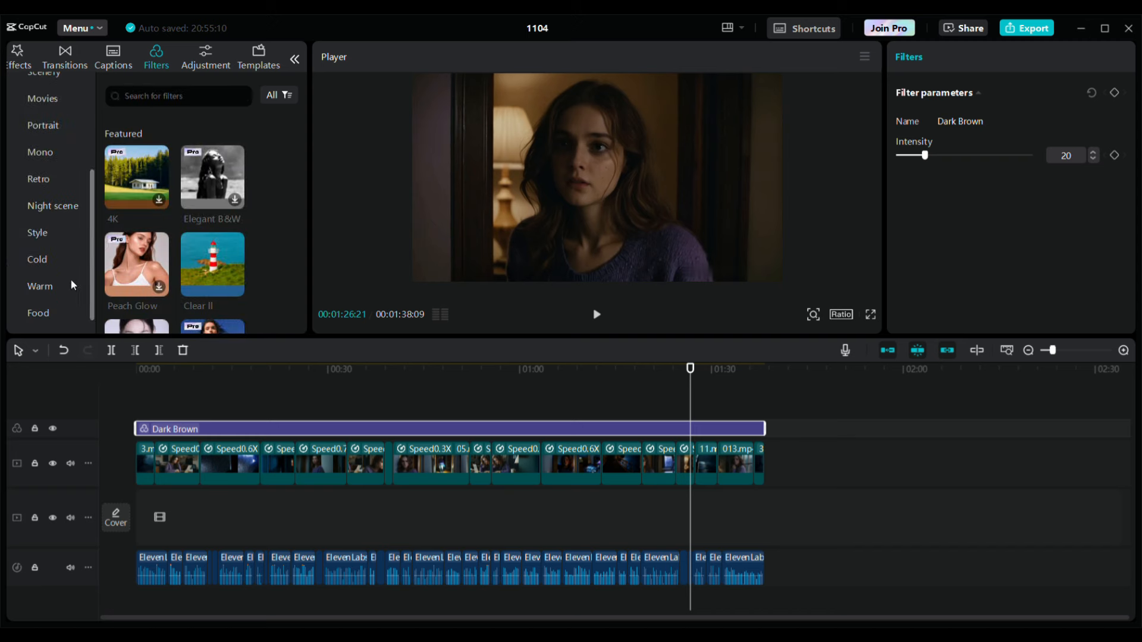
click(37, 232)
scroll(214, 178, down, 3)
scroll(216, 213, down, 2)
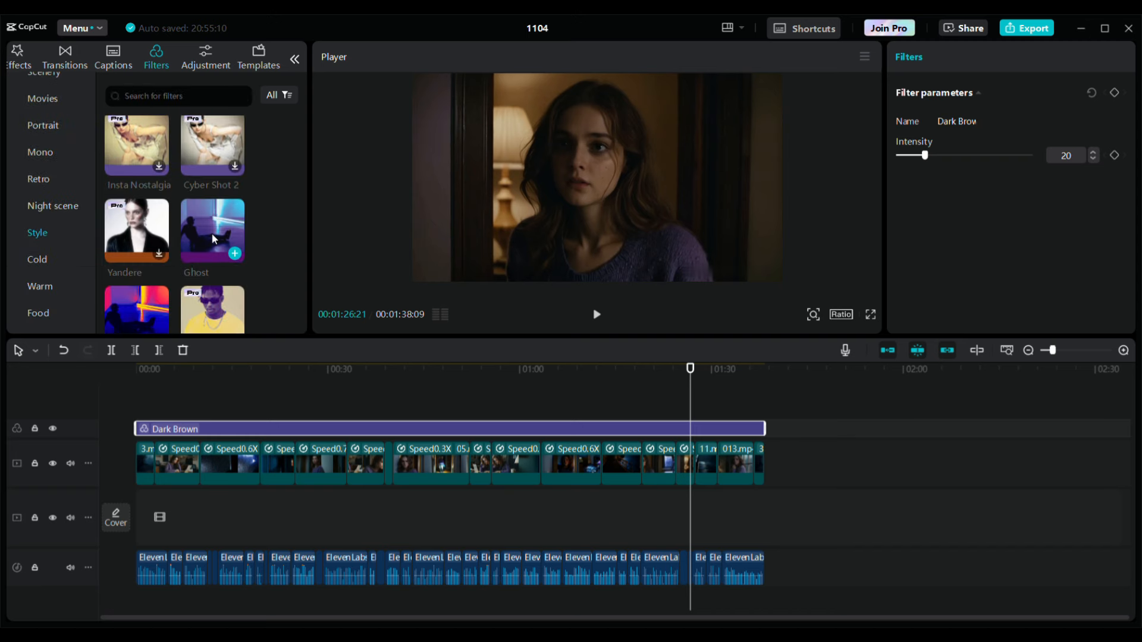
drag(211, 233, 149, 450)
drag(155, 450, 767, 458)
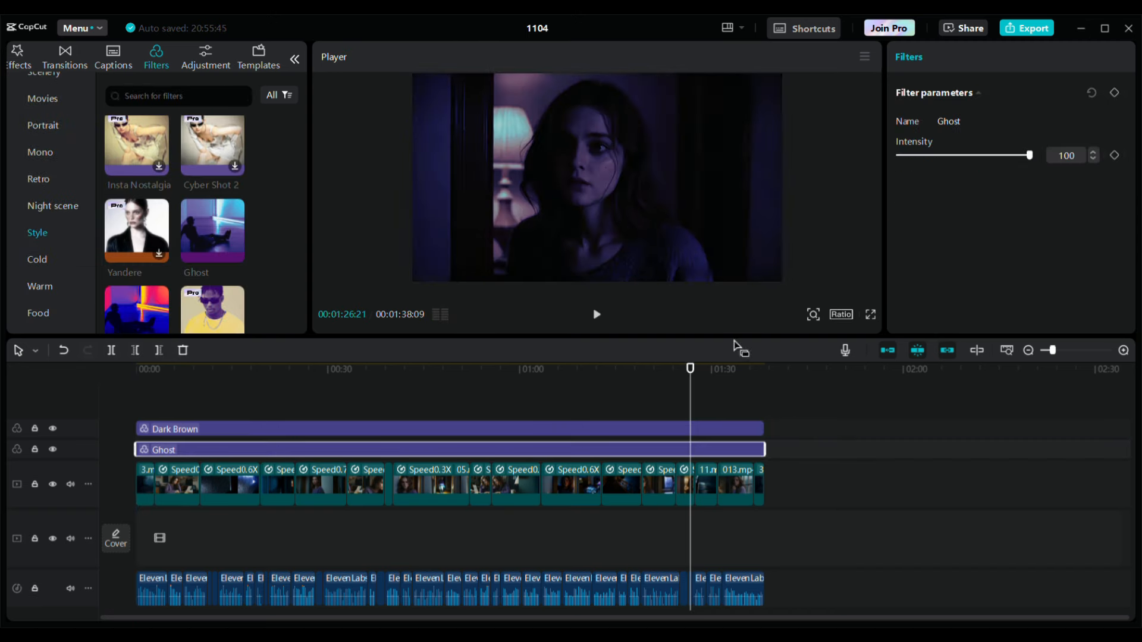
click(912, 156)
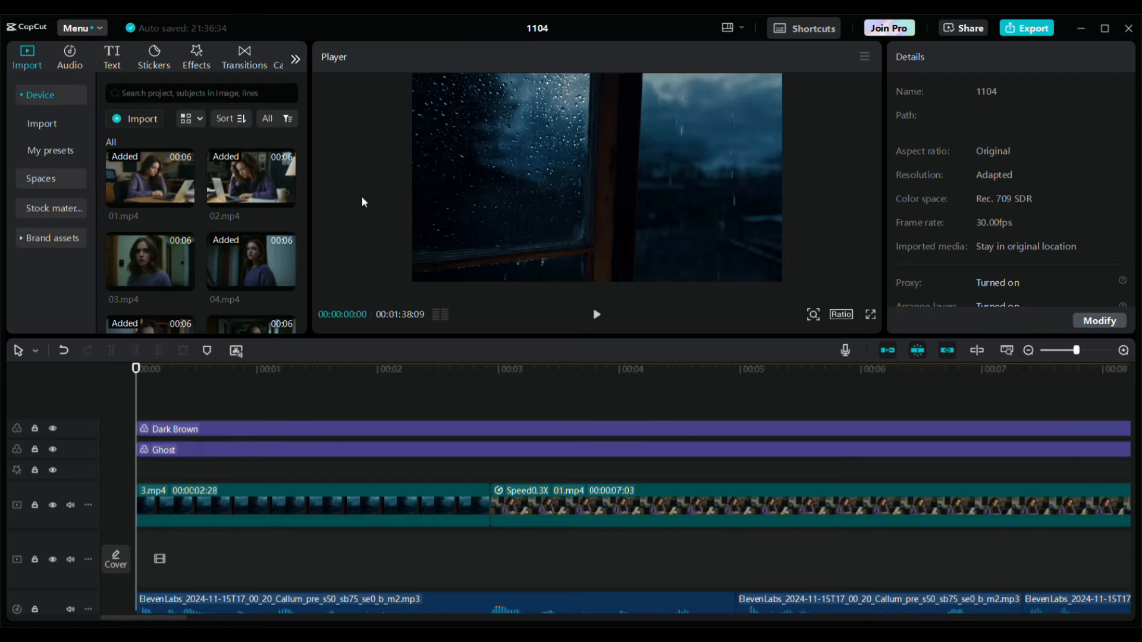
Add the Blurry Focus video effect over the opening 3.mp4 clip, ending where 01.mp4 begins.
click(198, 62)
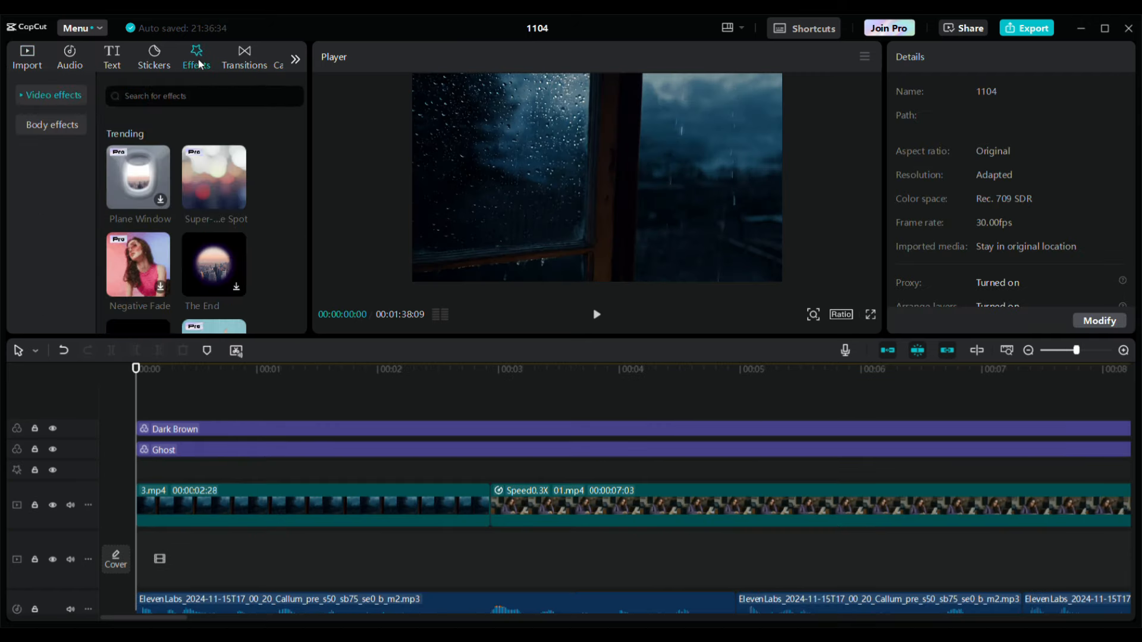
click(19, 95)
click(42, 177)
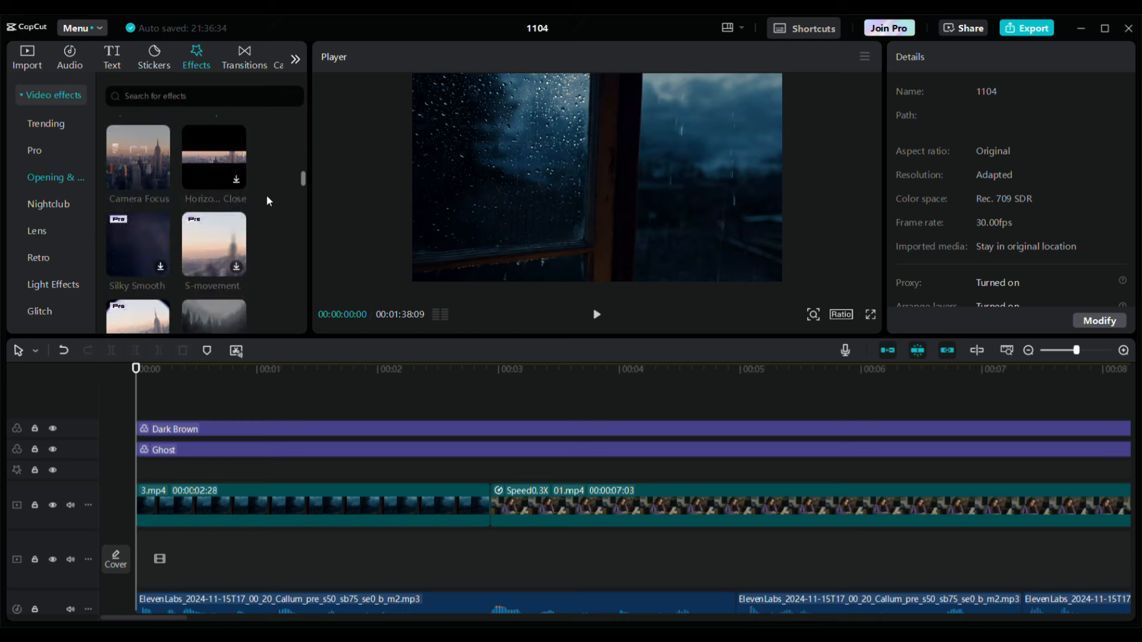
scroll(262, 195, down, 2)
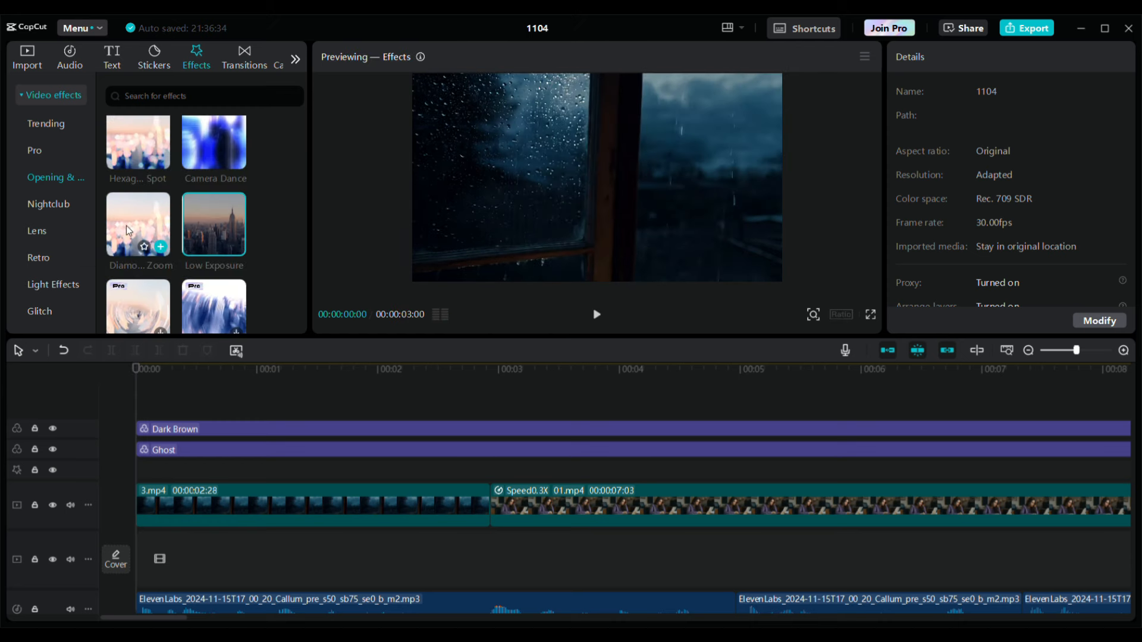
scroll(126, 226, down, 1)
drag(129, 293, 498, 400)
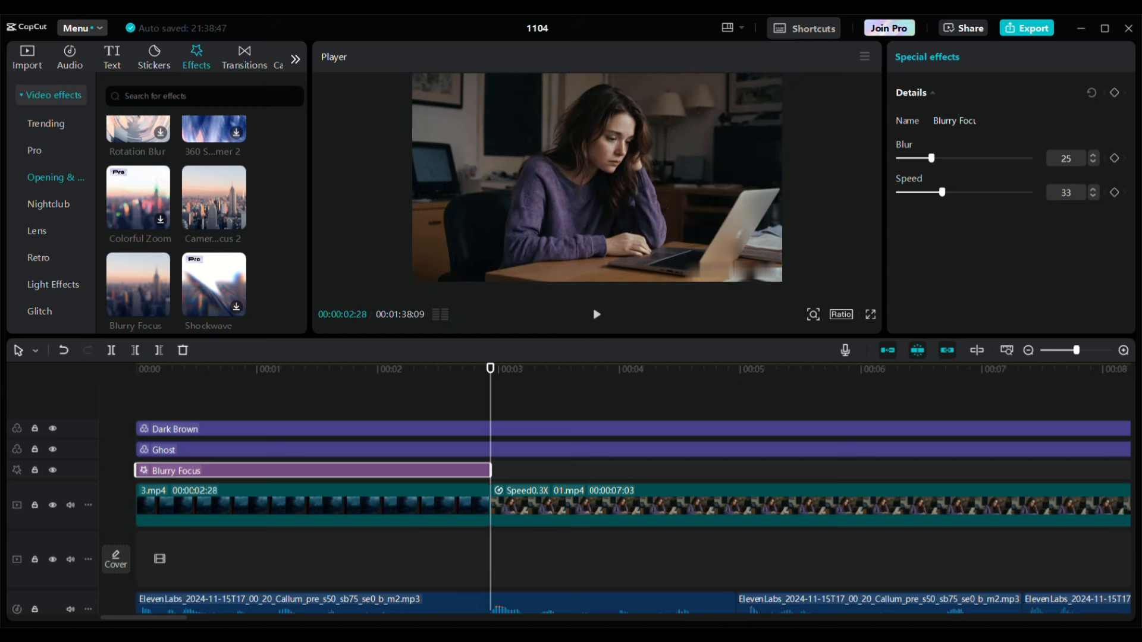
Add the Invisible Person effect from the Dark category to the lightning shot in 2.mp4, starting at 00:00:14:19.
scroll(73, 192, down, 2)
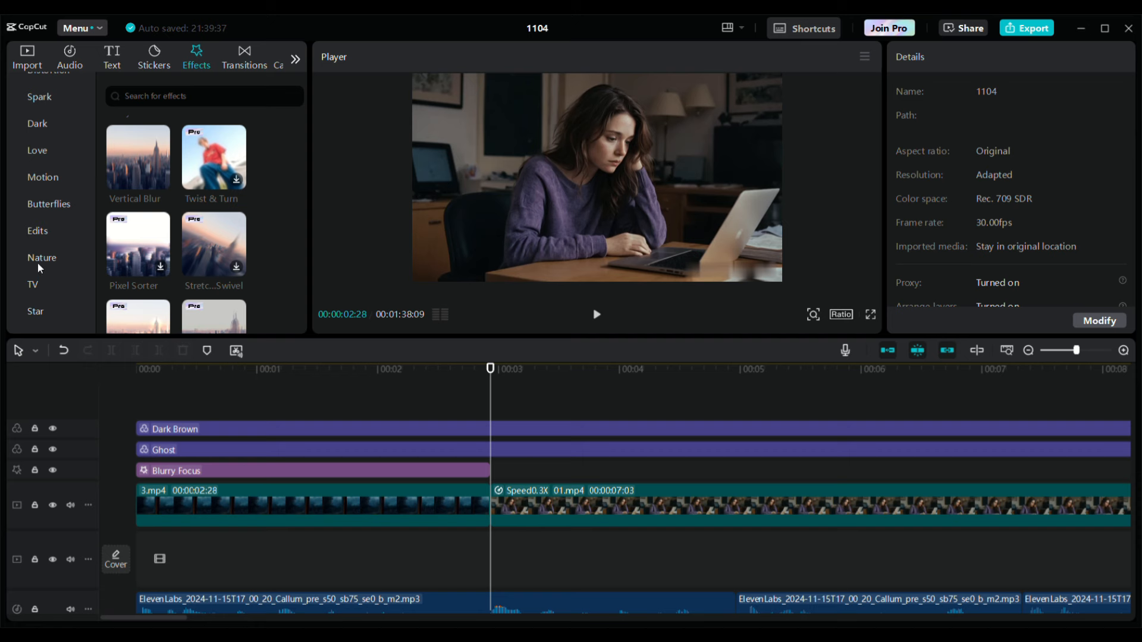
scroll(42, 185, up, 1)
click(39, 189)
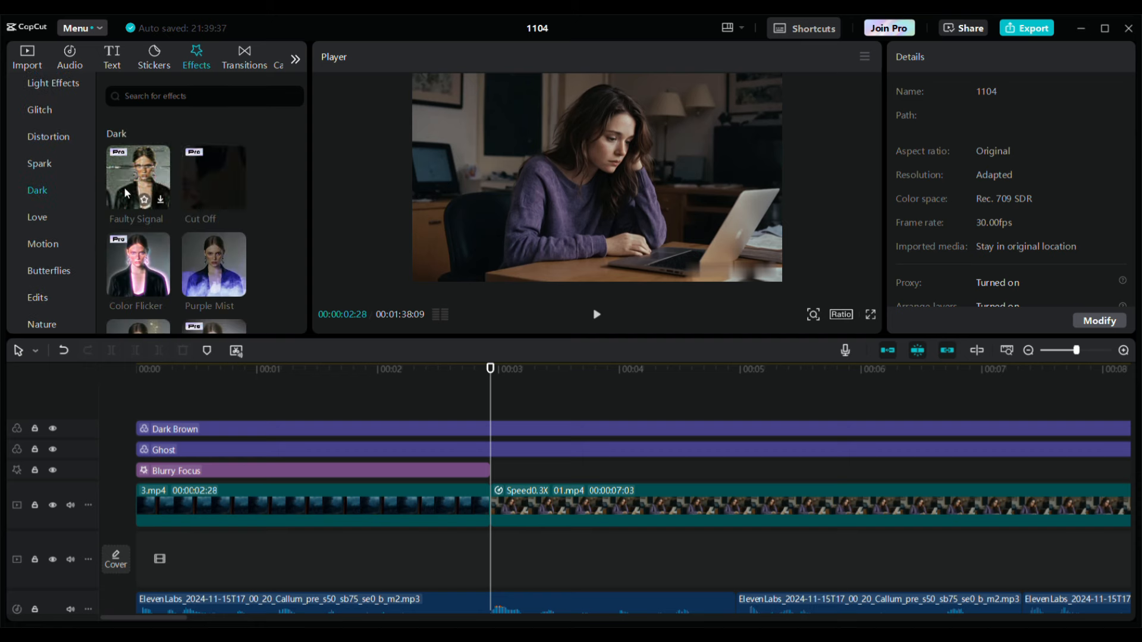
scroll(244, 247, down, 2)
scroll(211, 235, down, 3)
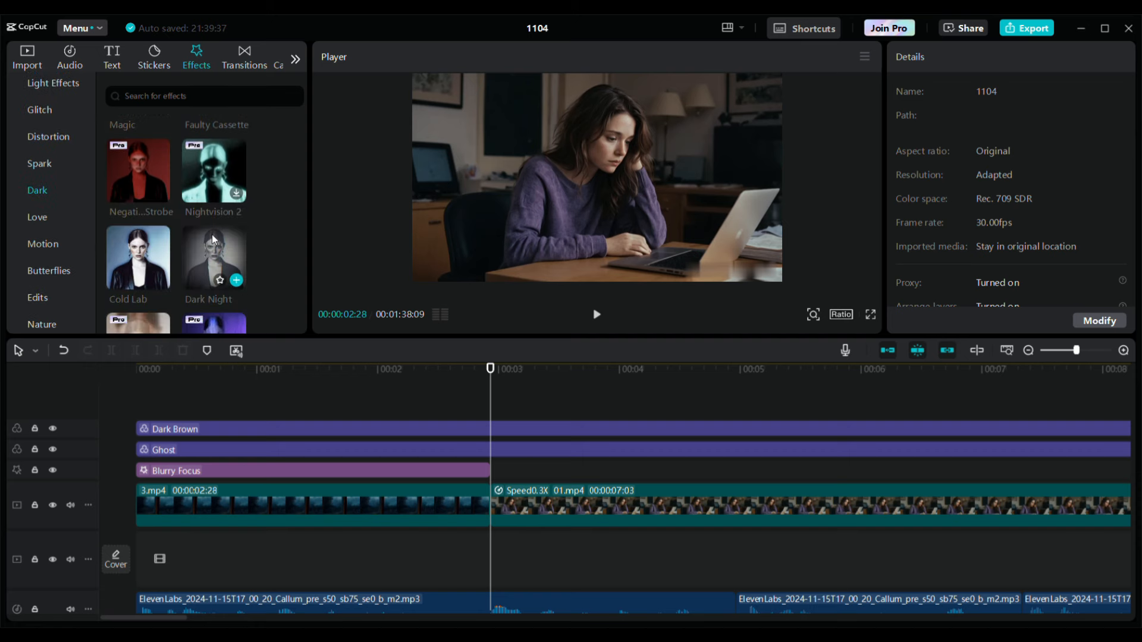
scroll(213, 208, down, 2)
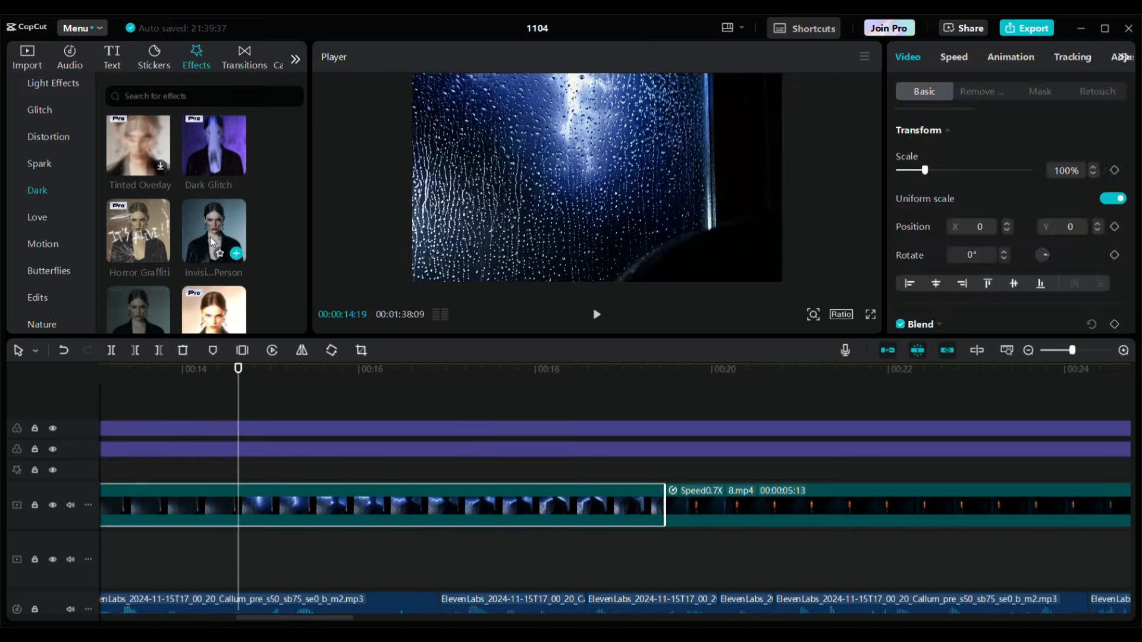
click(236, 254)
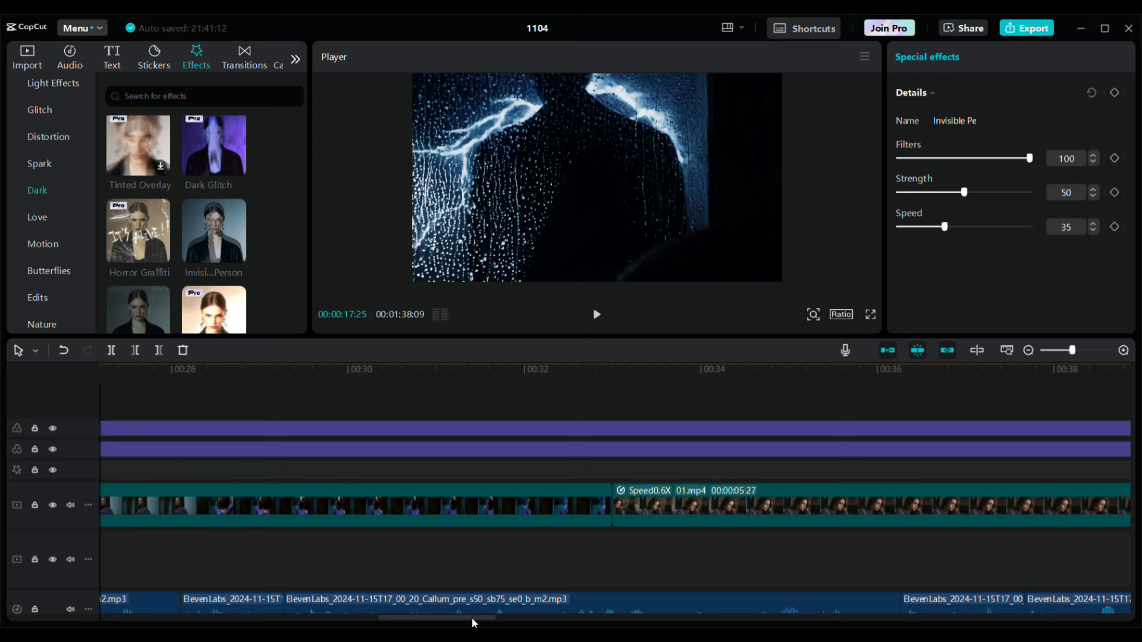
Place another Invisible Person effect on the shot before 09.mp4 and trim its end to that cut.
click(674, 473)
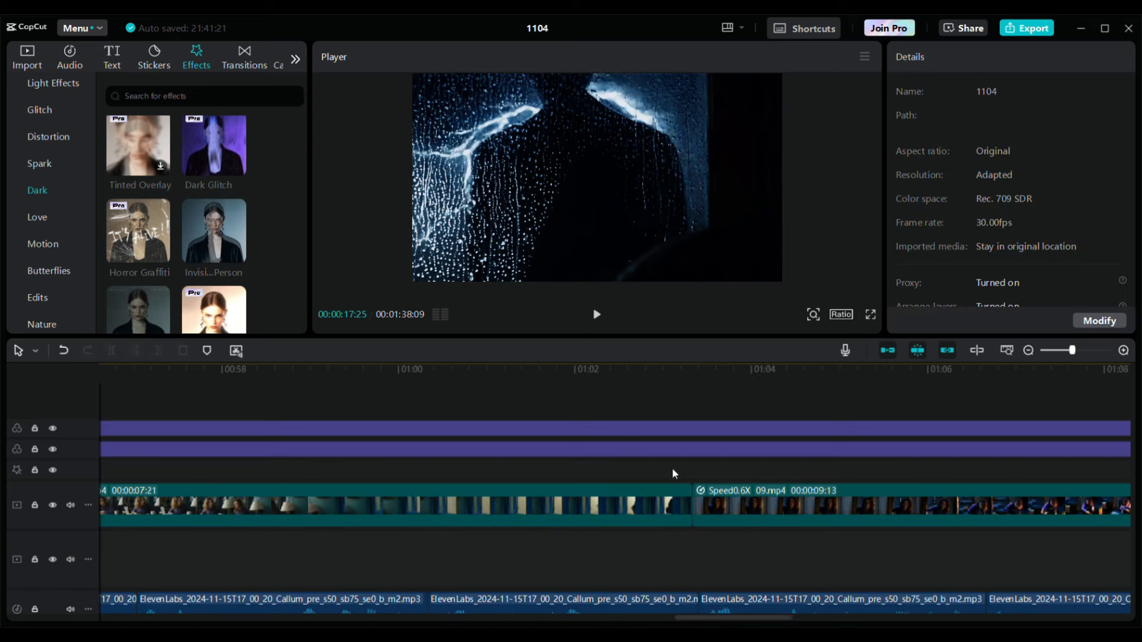
click(341, 470)
drag(898, 469, 691, 470)
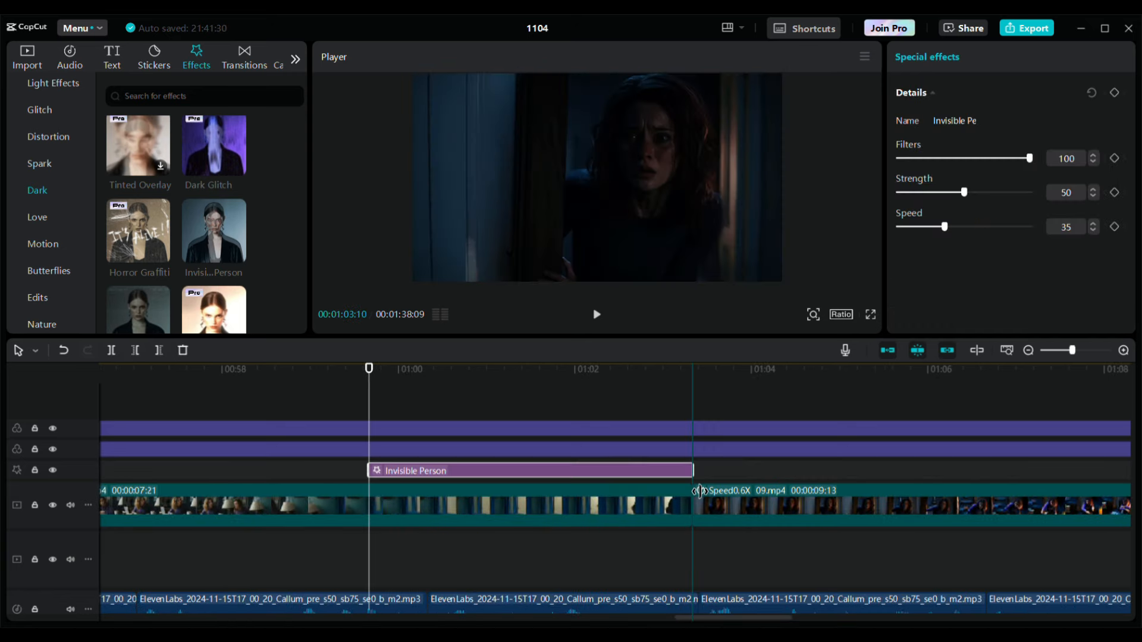
click(686, 371)
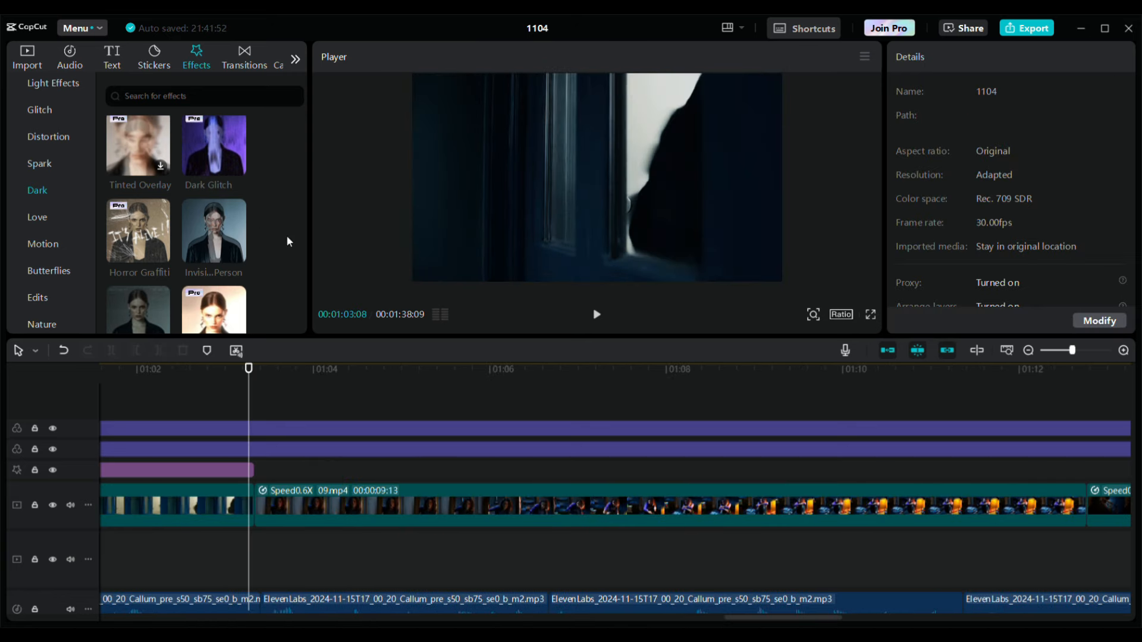
Add the Ethereal effect at the start of the 5.mp4 staircase clip and extend it to the clip's end.
scroll(284, 235, up, 3)
drag(776, 617, 875, 618)
click(212, 469)
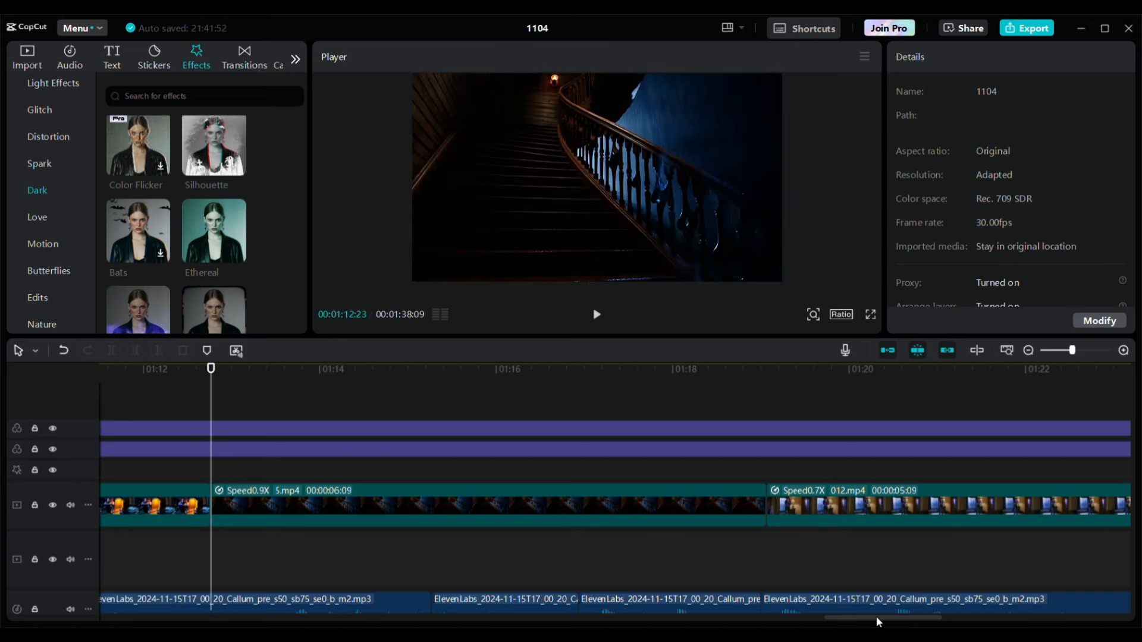
drag(213, 230, 242, 476)
drag(474, 471, 773, 479)
click(360, 370)
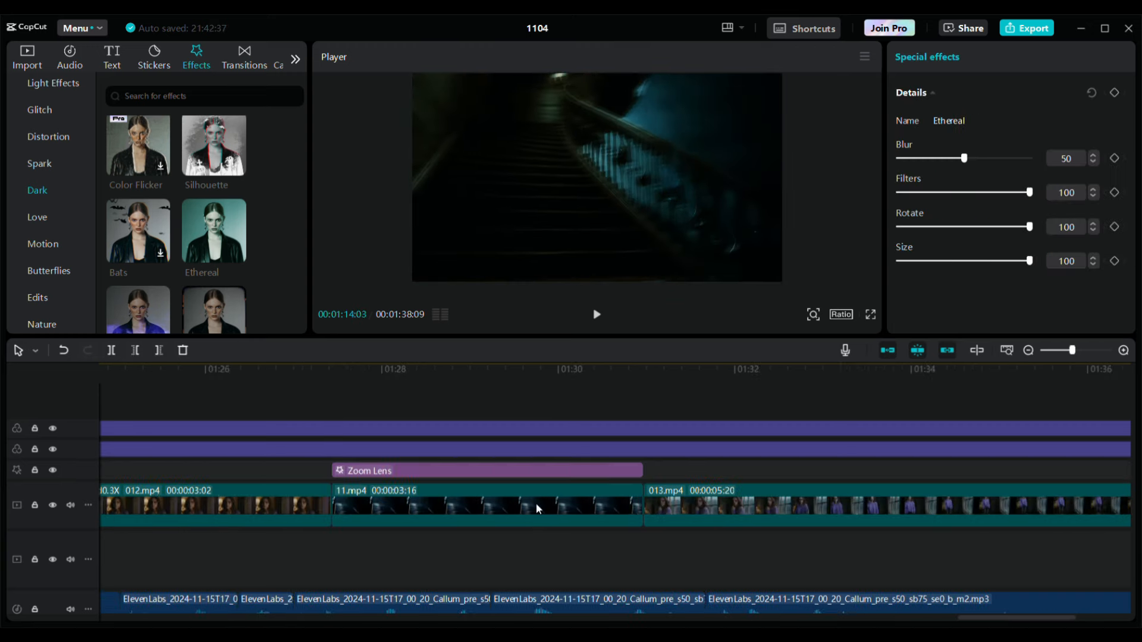
Delete the Zoom Lens effect above 11.mp4 and add Zoom Lens again from the Lens category over the whole clip.
key(Delete)
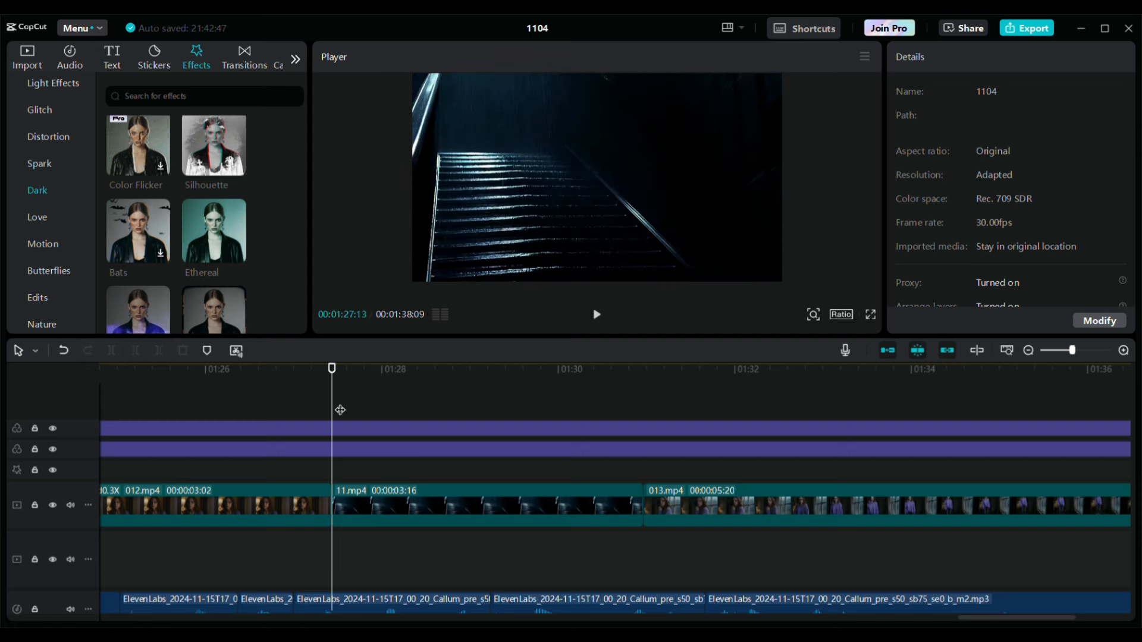
click(48, 97)
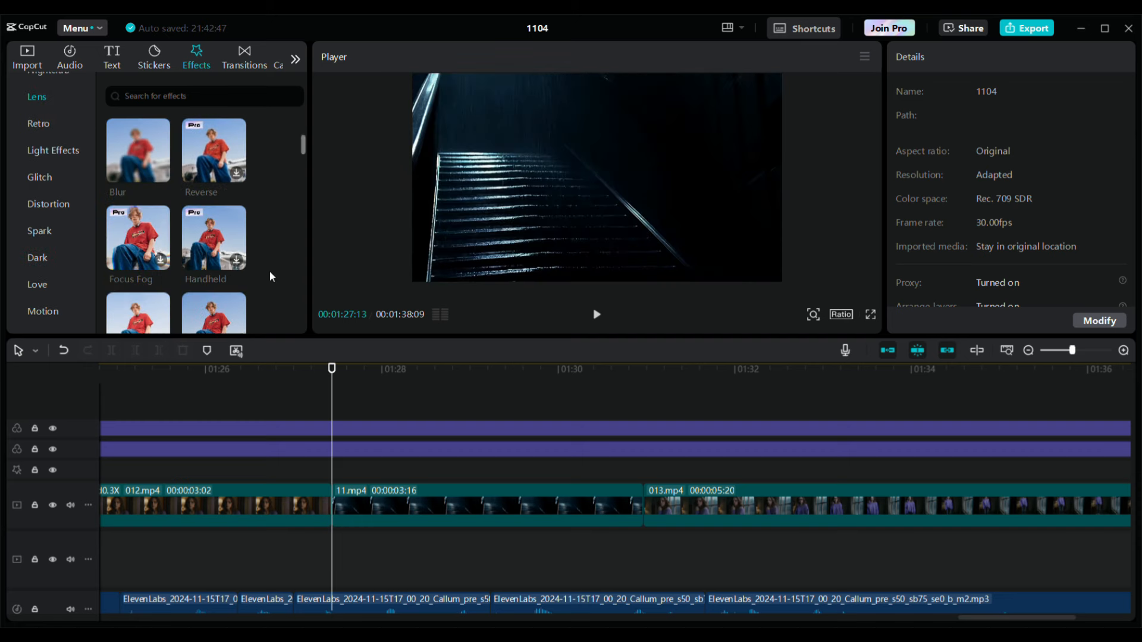
scroll(226, 258, up, 5)
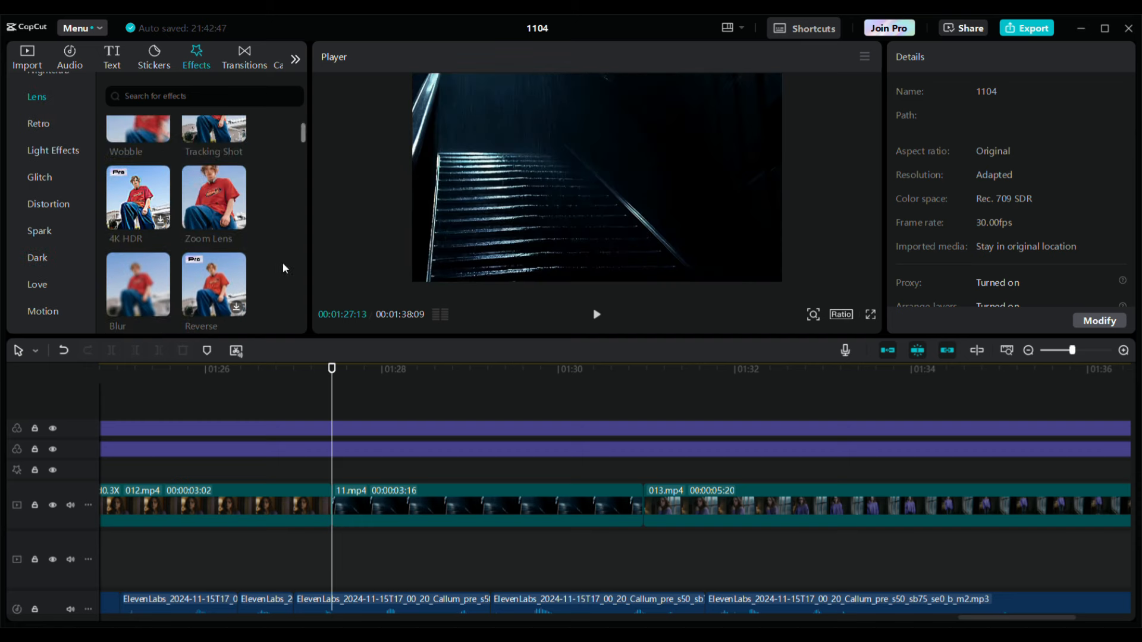
drag(213, 197, 646, 478)
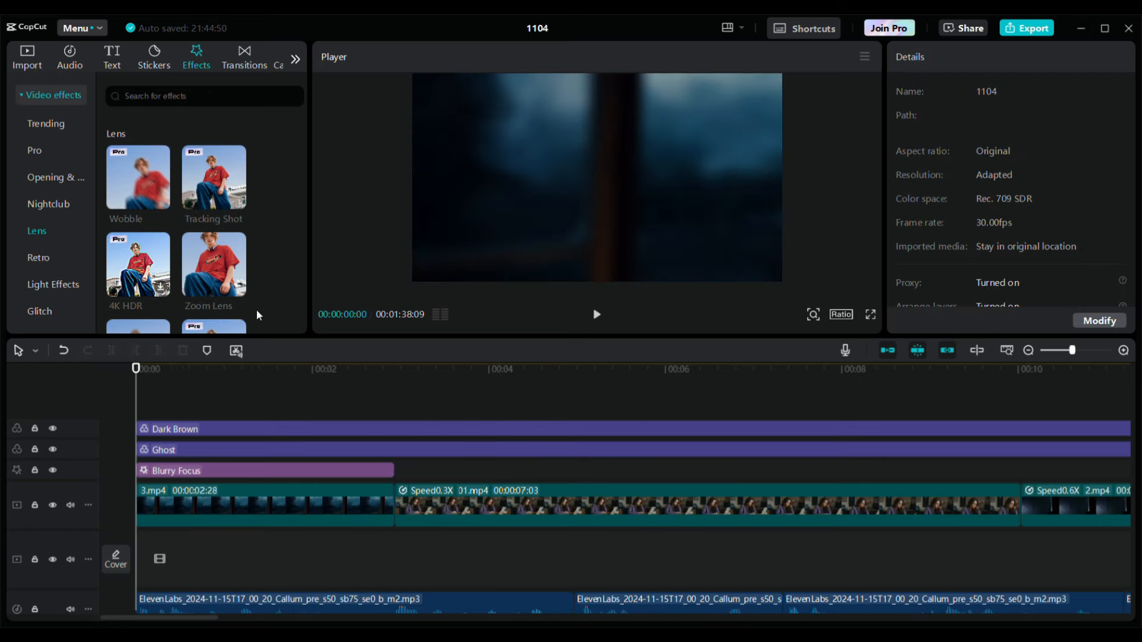
Add the Fuzzy effect from the Glitch category over the 8.mp4 clip.
scroll(38, 248, down, 2)
click(39, 246)
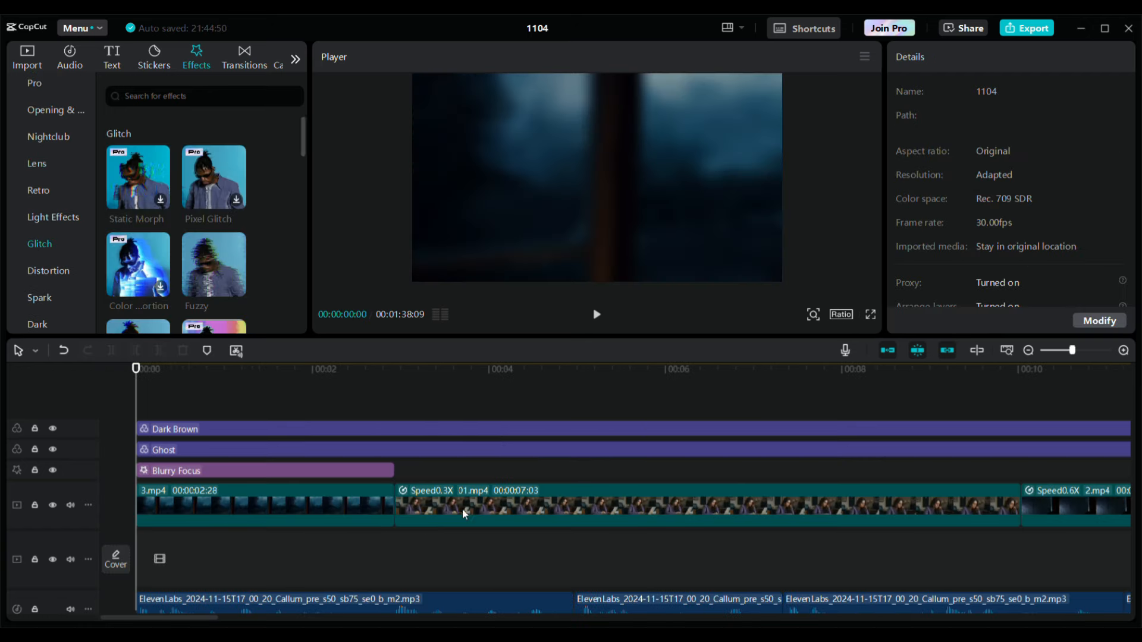
drag(238, 621, 342, 619)
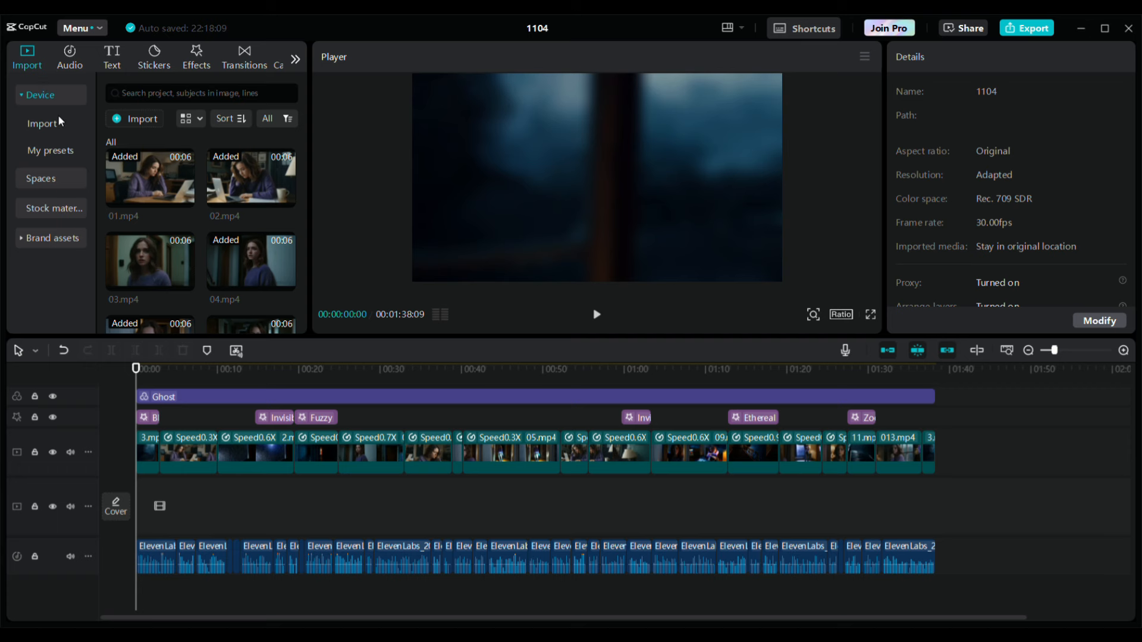
Search the music library for "horror" and audition several tracks, including Horror Night and Horror Creepy Movie.
click(72, 55)
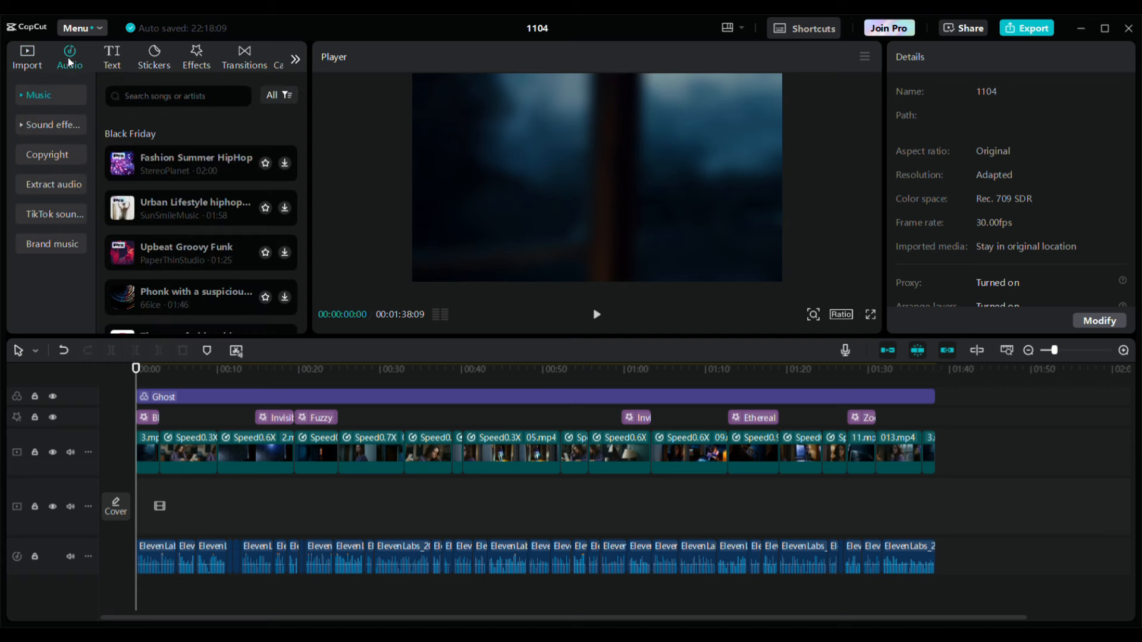
click(140, 97)
text(horror)
key(Return)
scroll(165, 118, down, 1)
click(202, 125)
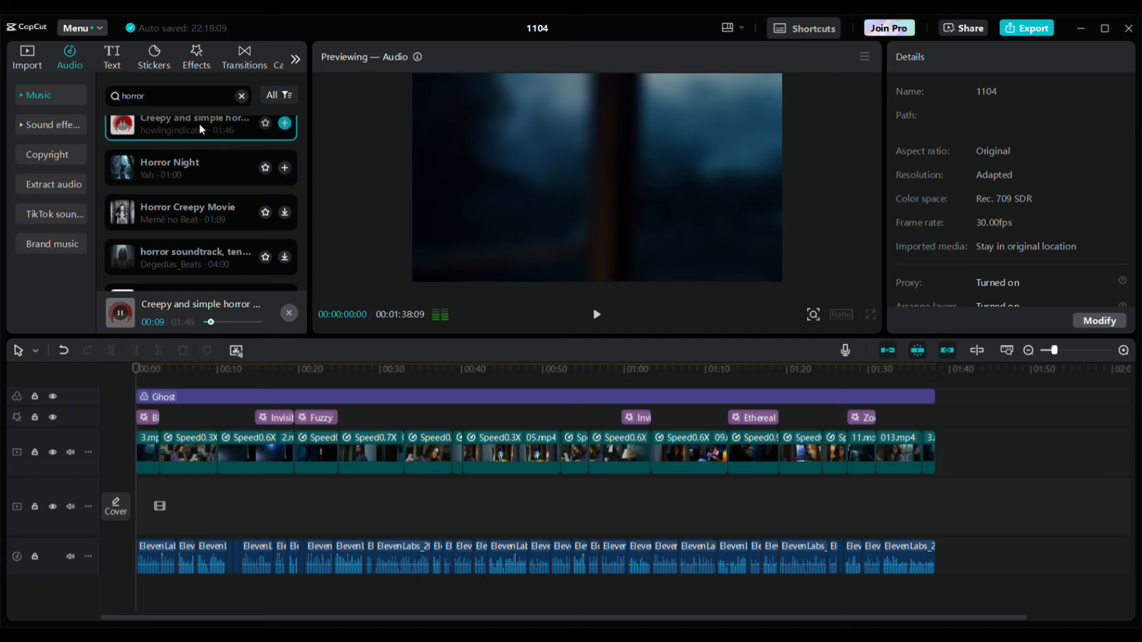
click(211, 169)
click(222, 212)
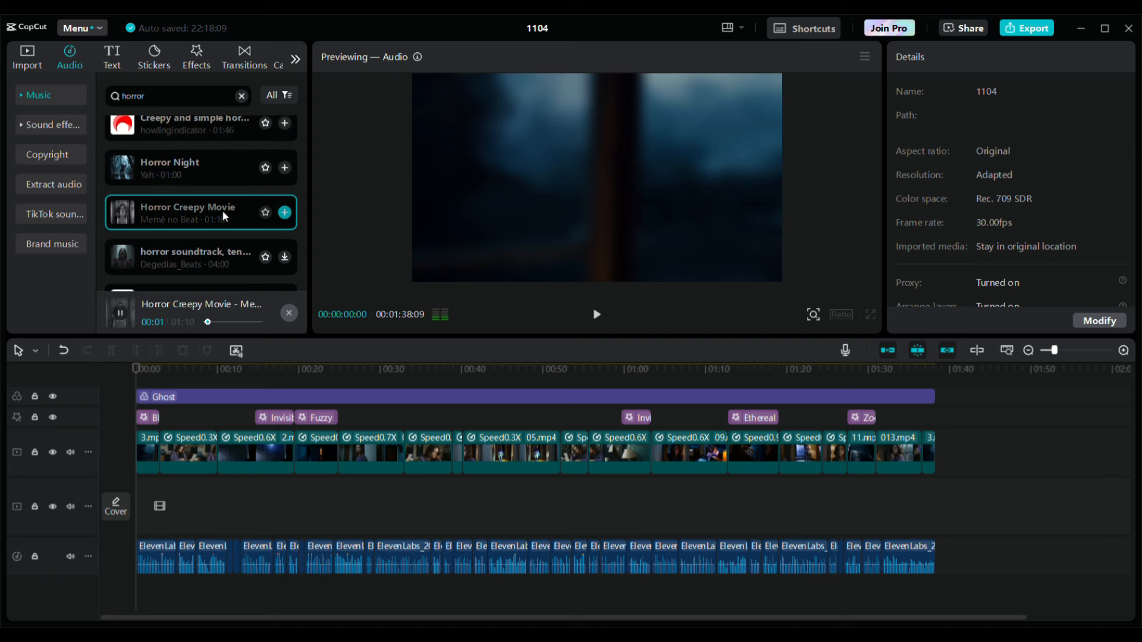
scroll(225, 209, down, 5)
scroll(227, 215, down, 4)
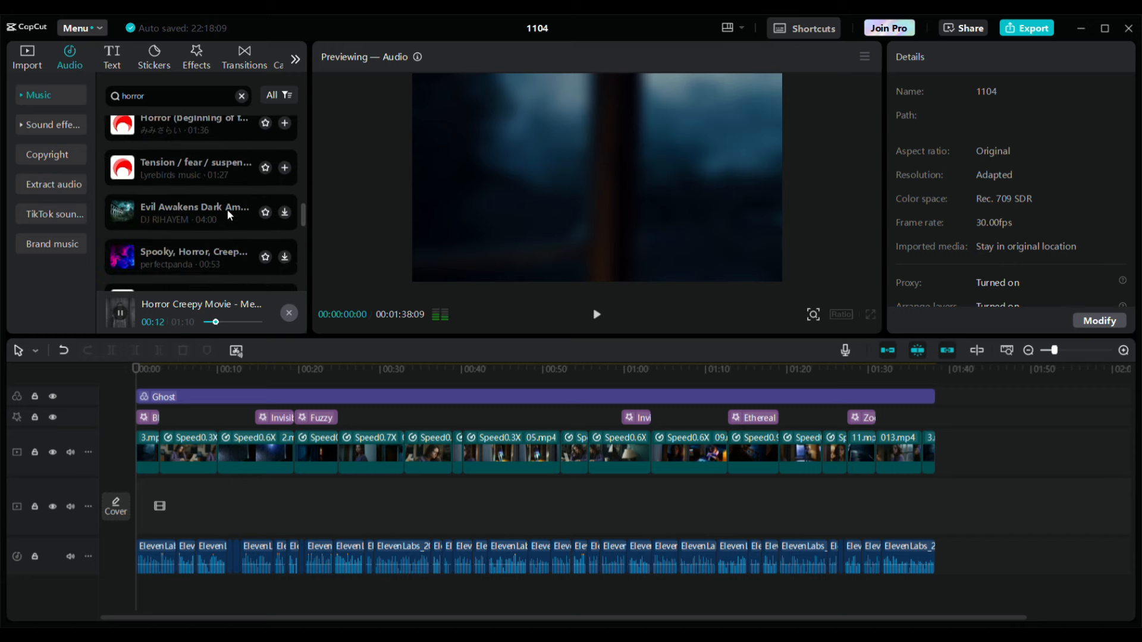
Add the "Creepy and simple horror background music" track beneath the narration from the video's start and lower its volume slightly.
scroll(227, 214, up, 10)
click(199, 141)
drag(200, 140, 232, 595)
drag(975, 132, 967, 133)
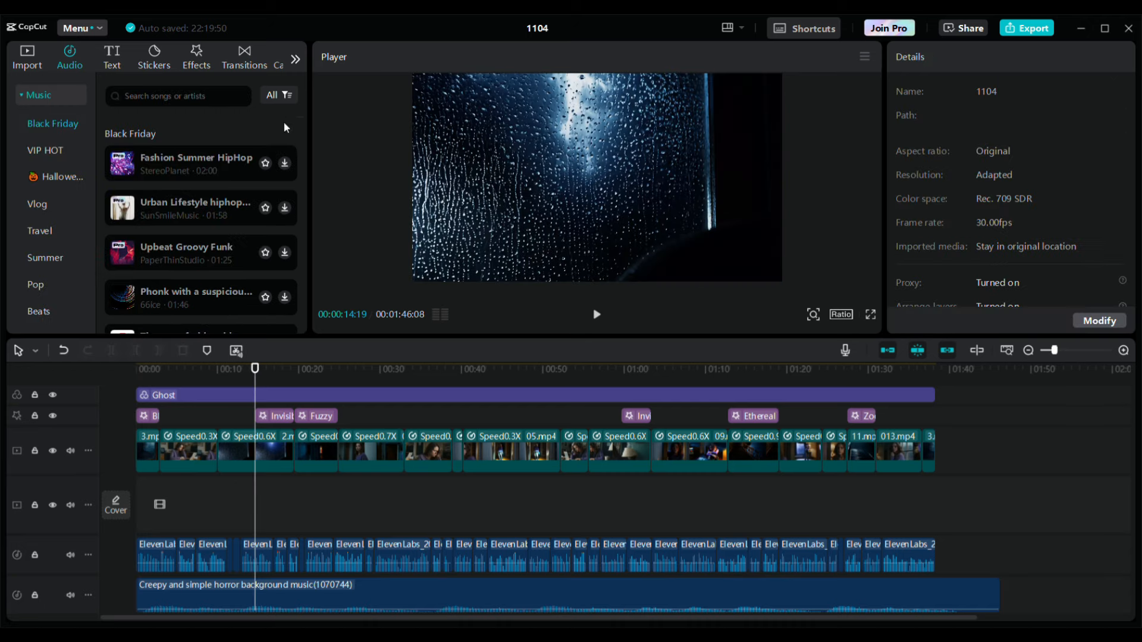
Search the sound effects for "creaking floor", add "Footsteps on the creaking floor" beneath the narration at about 0:14, and play it back.
click(21, 95)
click(60, 126)
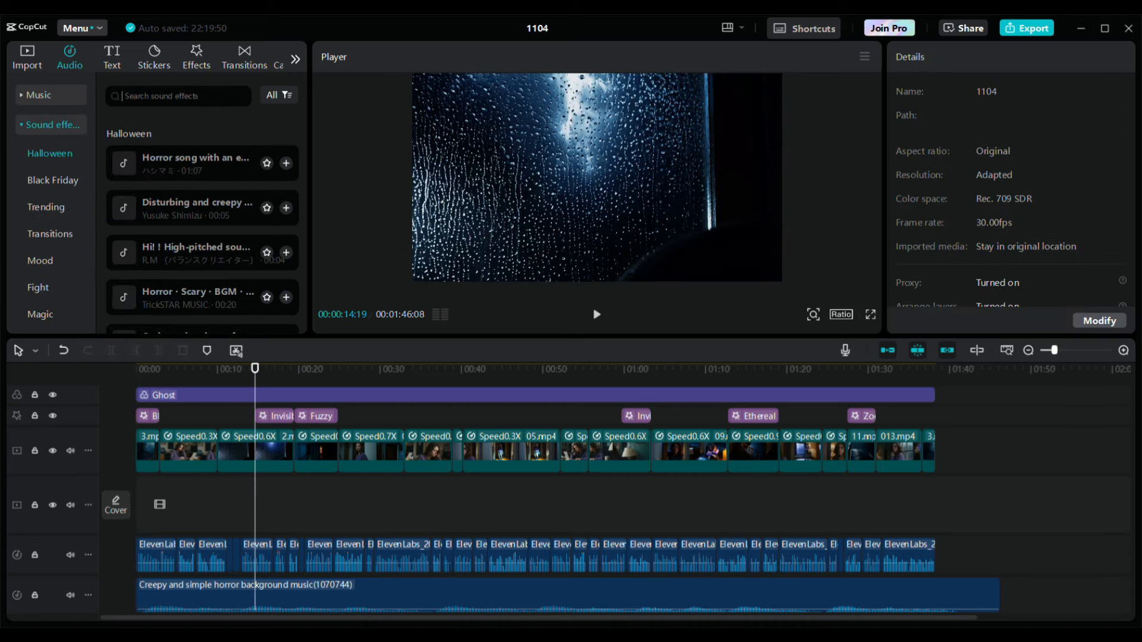
key(Return)
click(188, 143)
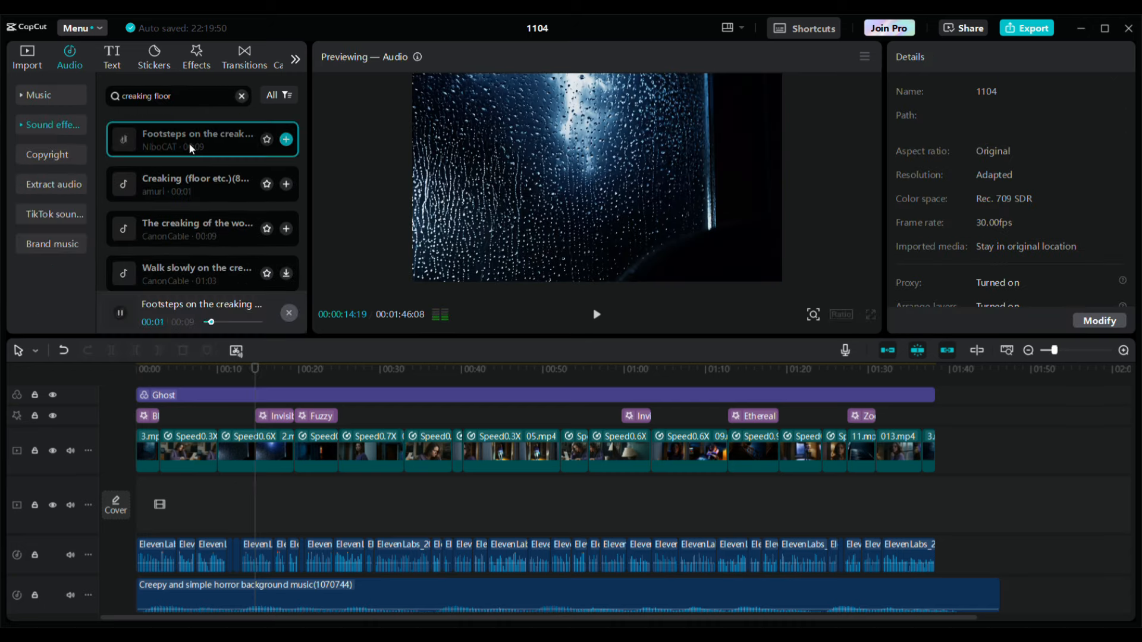
drag(270, 149, 271, 600)
click(596, 314)
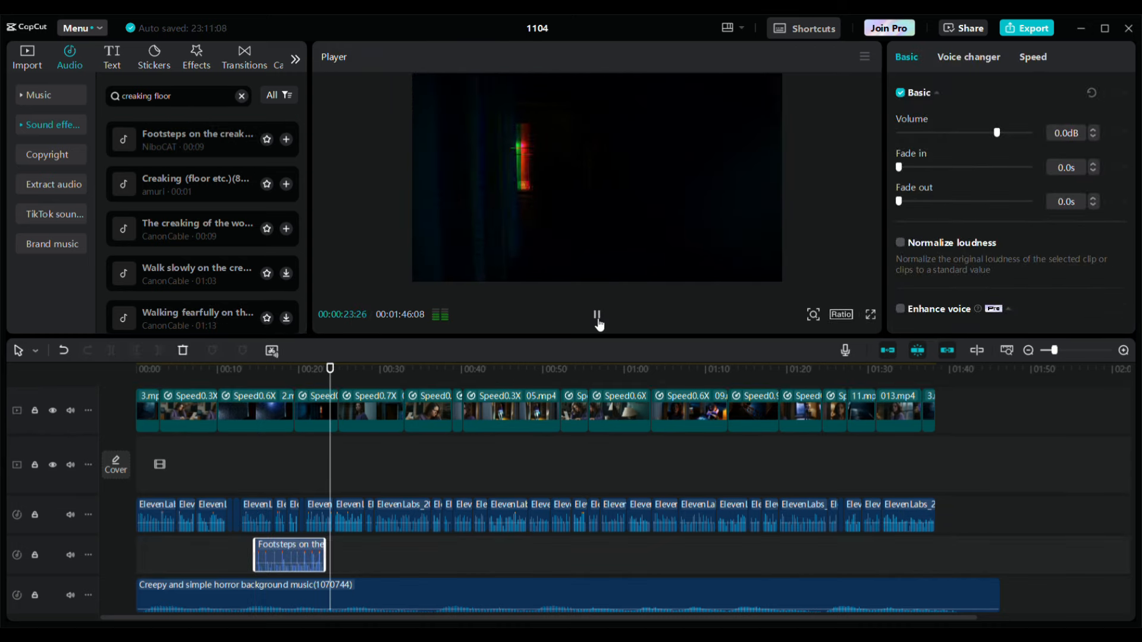
click(597, 315)
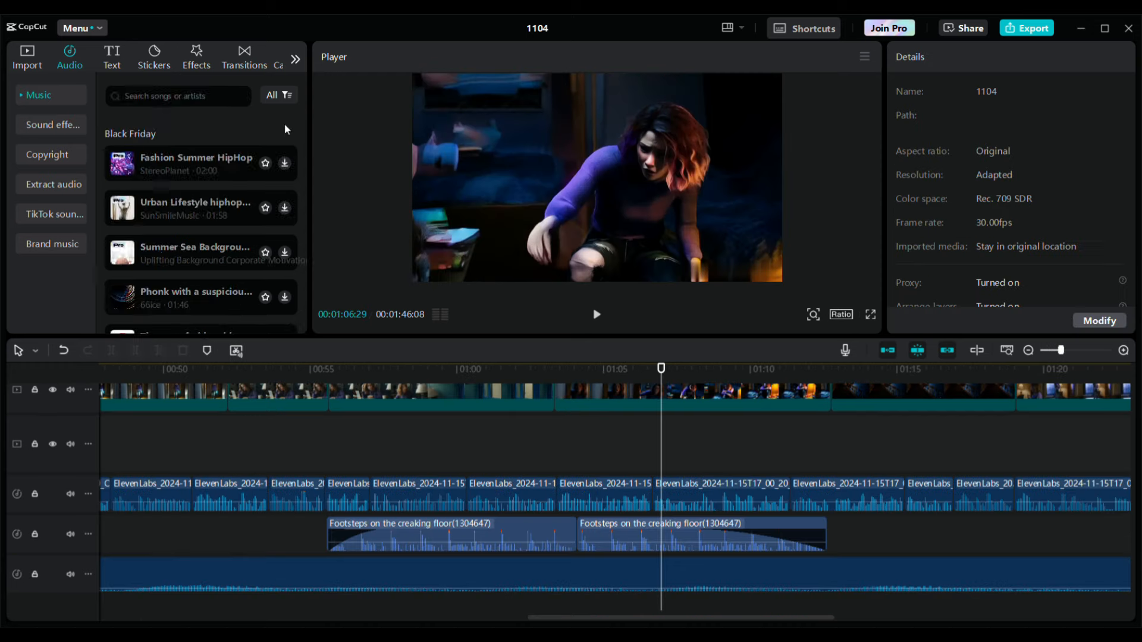
Search the audio library for "breathing heavily" and "breathing", audition results, and add "Heavy breathing sound" at about 1:07.
click(199, 96)
text(breathing heavily)
key(Return)
click(191, 140)
click(192, 232)
drag(183, 95, 156, 96)
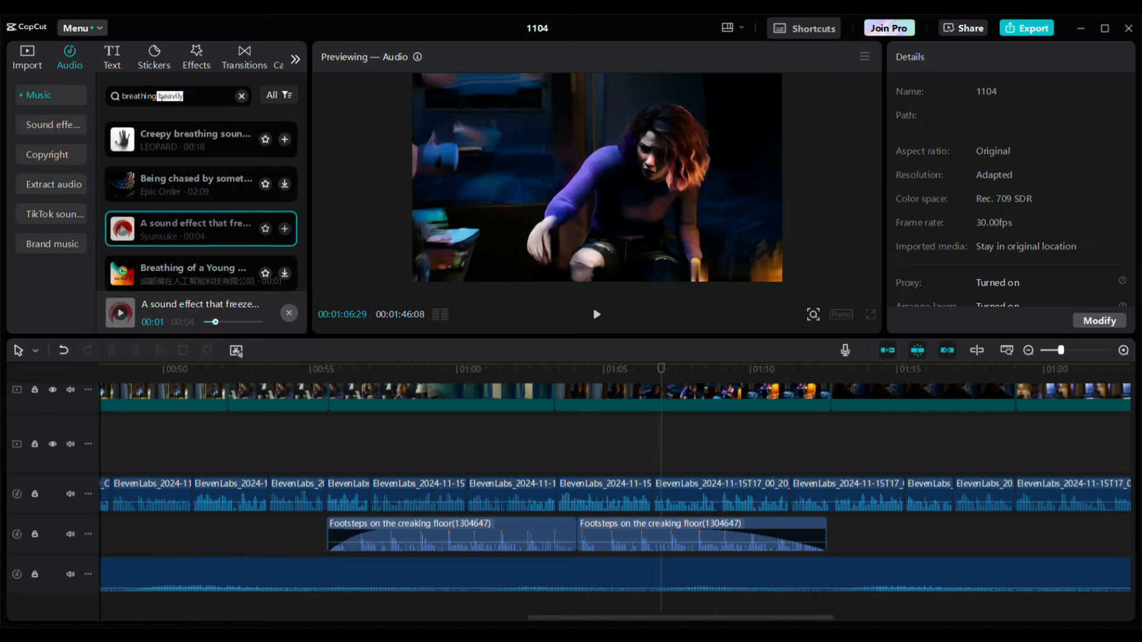
key(BackSpace)
key(Return)
click(284, 139)
Search for "laughing sound", audition several results, and place the creepy villain Laughter clip right after the heavy breathing sound.
click(241, 96)
text(laughing sound)
key(Return)
click(166, 142)
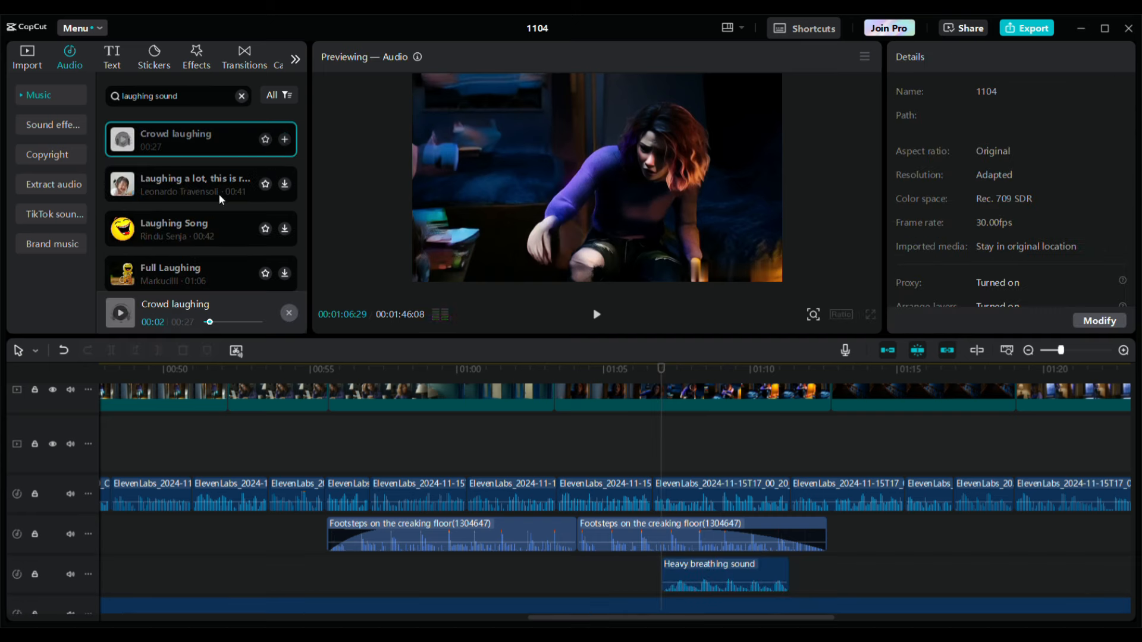
scroll(219, 194, down, 3)
click(207, 275)
scroll(207, 270, down, 5)
click(189, 188)
drag(189, 188, 799, 571)
click(597, 314)
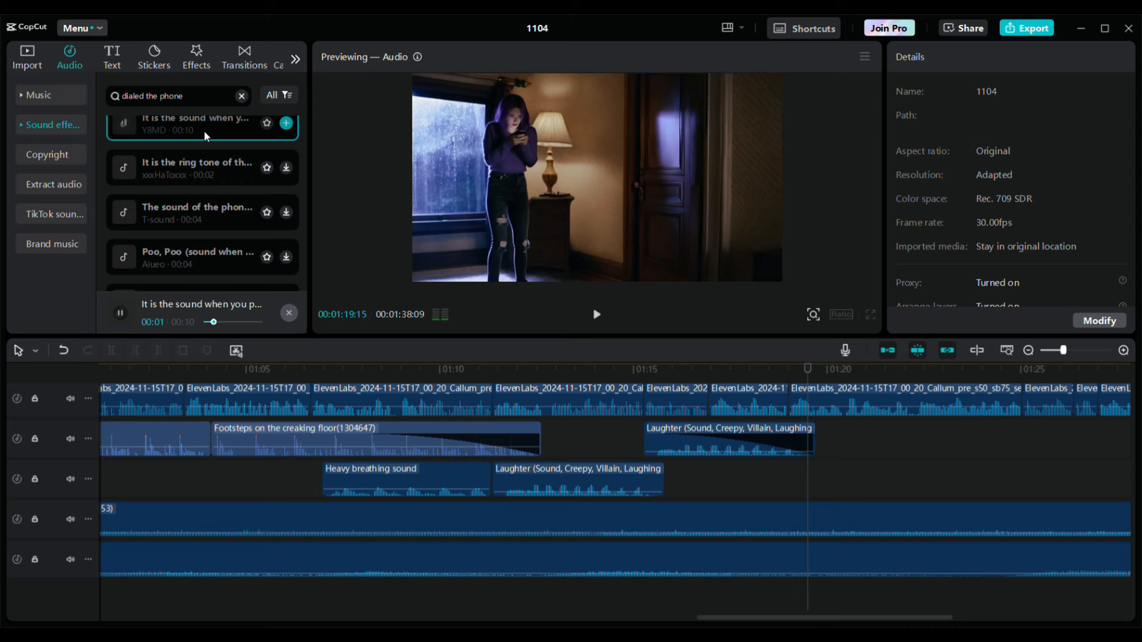
Audition several phone sounds among the "dialed the phone" sound effects.
click(198, 215)
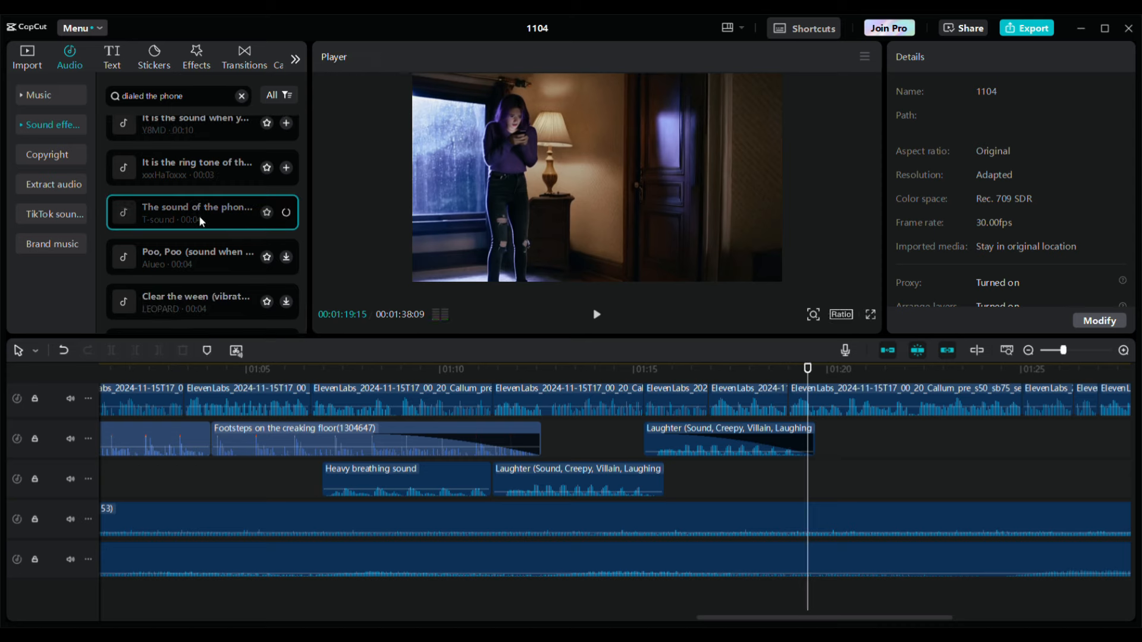
click(202, 252)
scroll(206, 183, down, 5)
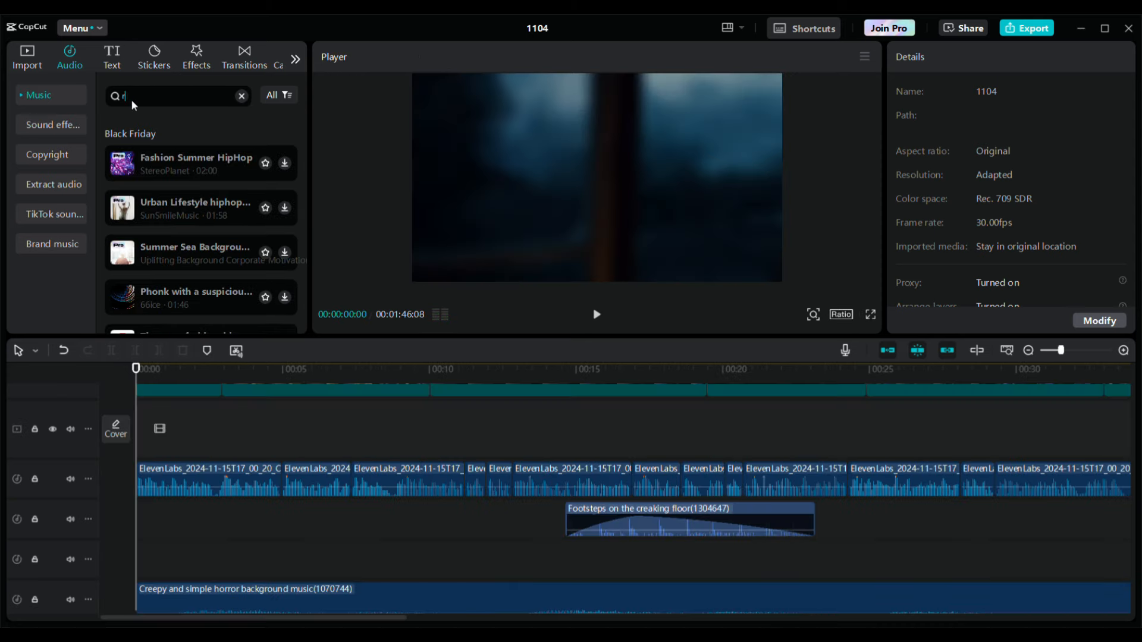
Search for "rain falling" and add "Rain falling on the mountain (environmental sound)" on its own track from the video's start.
text(rain falling)
key(Return)
click(226, 140)
drag(226, 140, 231, 609)
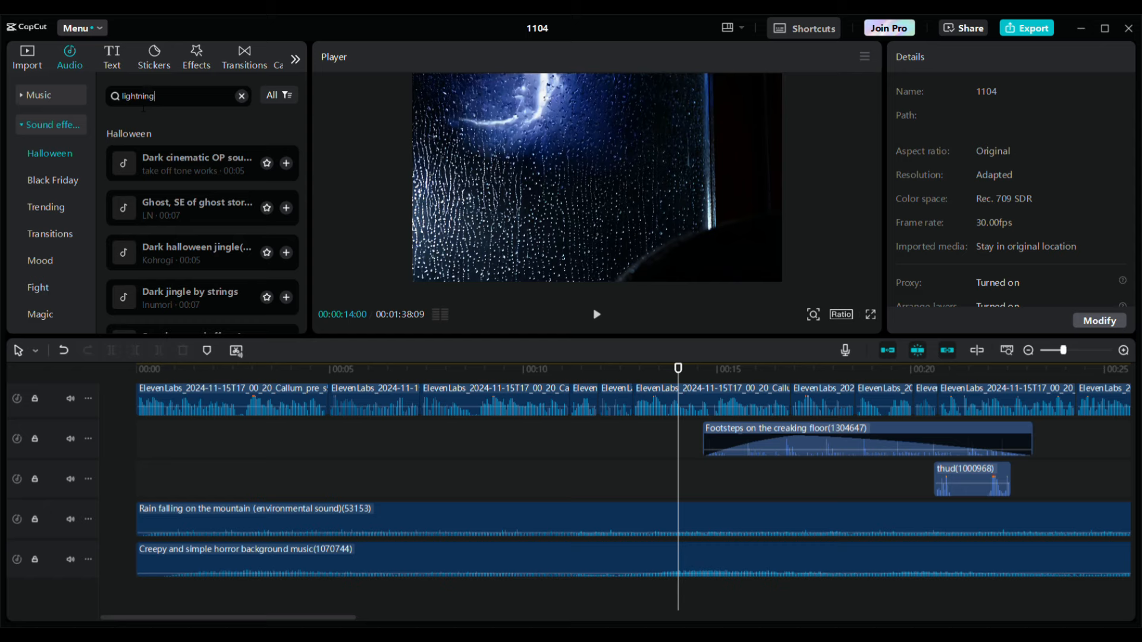
Search the sound effects for lightning and thunder and place a result before the thud clip, just ahead of 0:14.
text(thunder)
key(Return)
drag(214, 183, 649, 473)
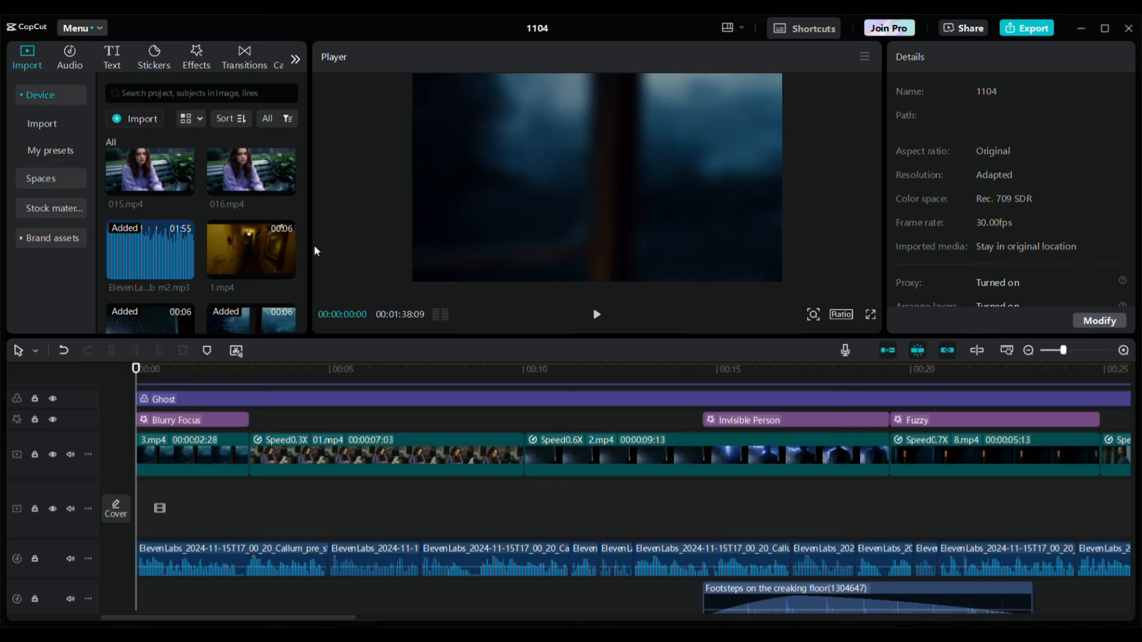
Duplicate 3.mp4 onto a new track above the main video with 1.mp4 following it, and hide the original video track.
click(170, 461)
key(ctrl+v)
drag(291, 541, 291, 455)
click(53, 503)
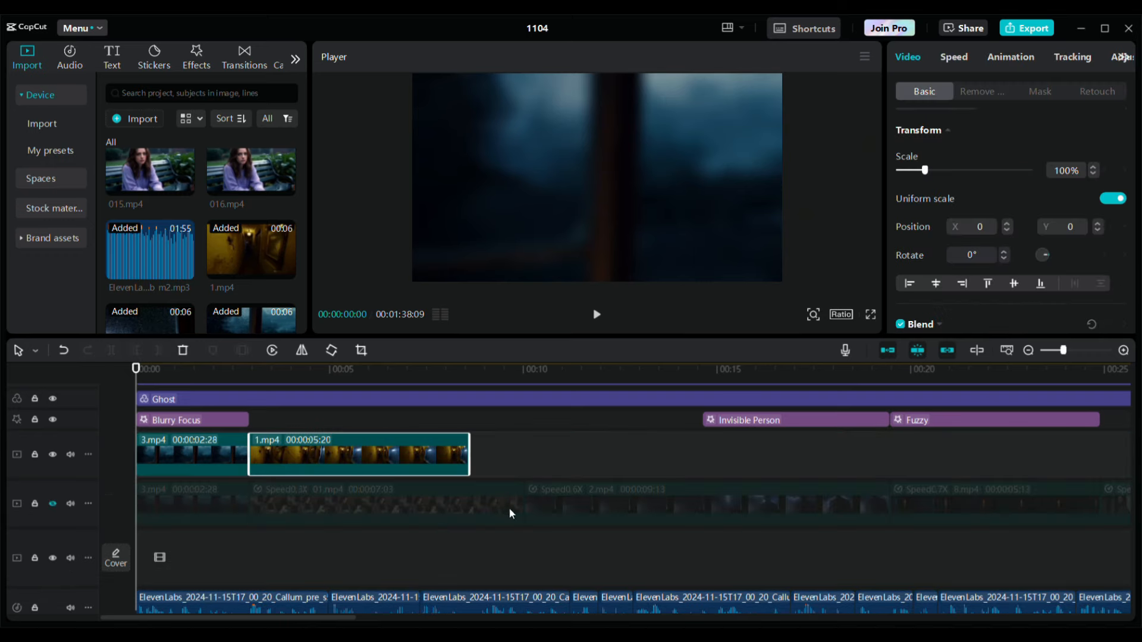
Paste a copy of 2.mp4 after 1.mp4 on the upper track and slow 1.mp4 to 0.8x.
click(535, 506)
click(514, 433)
click(524, 434)
key(ctrl+v)
click(416, 455)
click(953, 57)
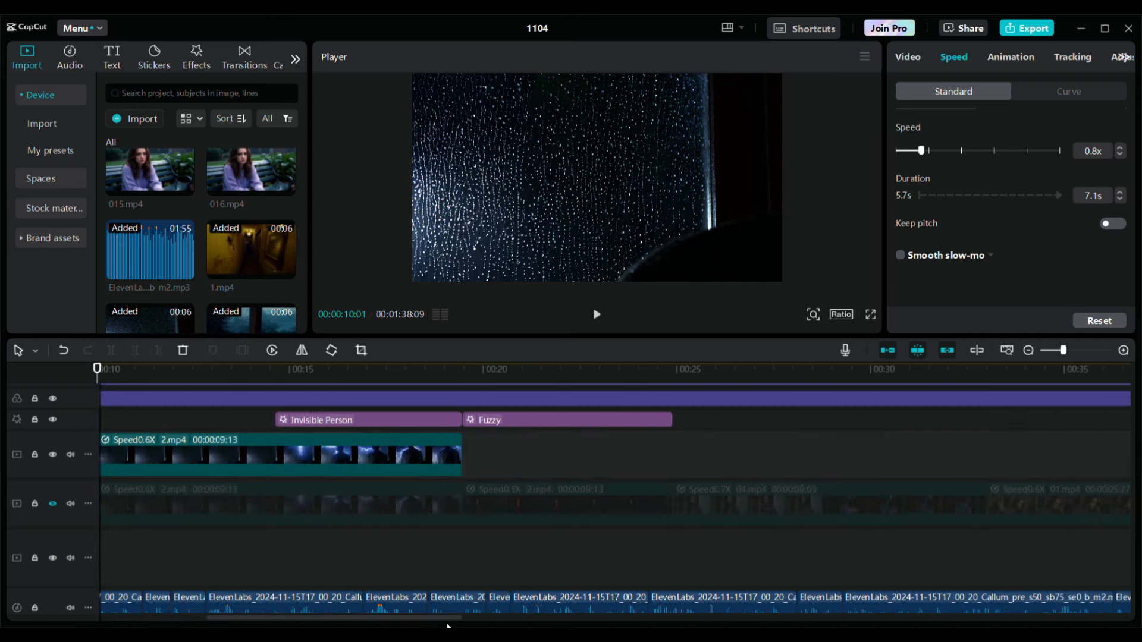
Show the original video track again and slow the clip following 8.mp4 on the upper track to 0.6x.
click(55, 515)
click(52, 503)
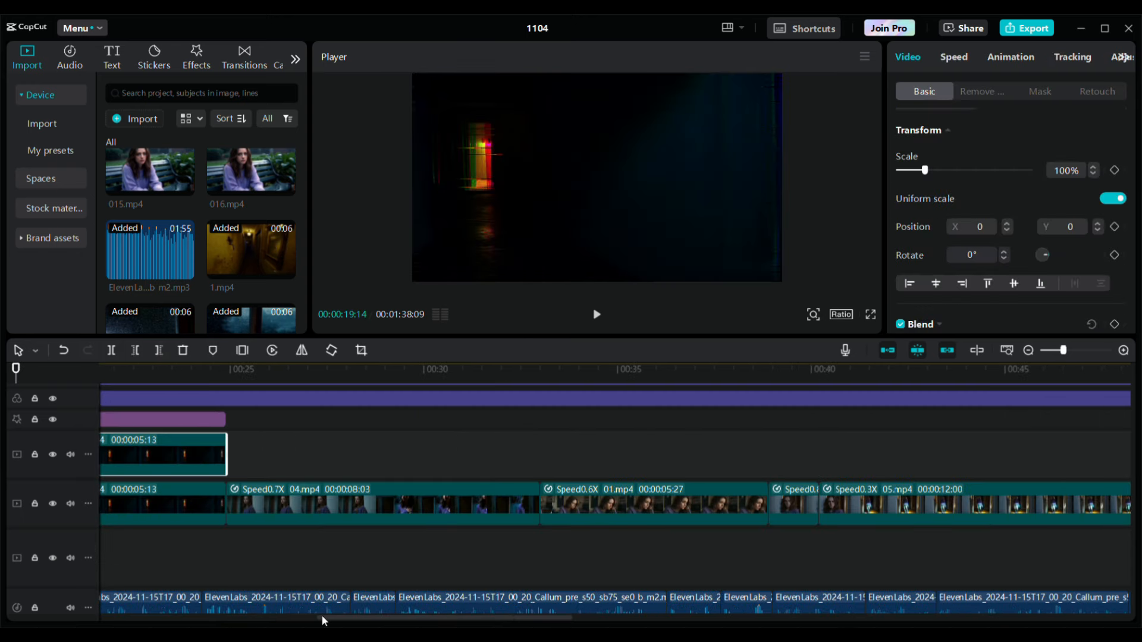
click(953, 57)
drag(929, 151, 913, 154)
scroll(528, 471, right, 3)
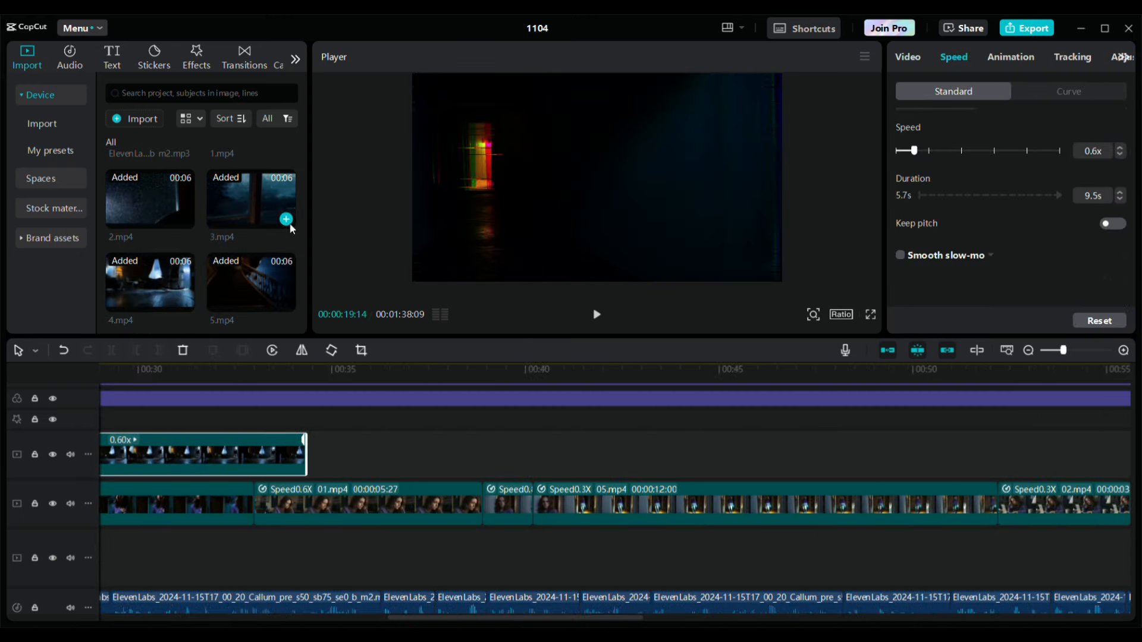
Continue filling the upper track with 6.mp4 and further scene clips, slowing the staircase clip at about 1:16 to 0.6x.
scroll(237, 285, down, 2)
drag(152, 235, 351, 516)
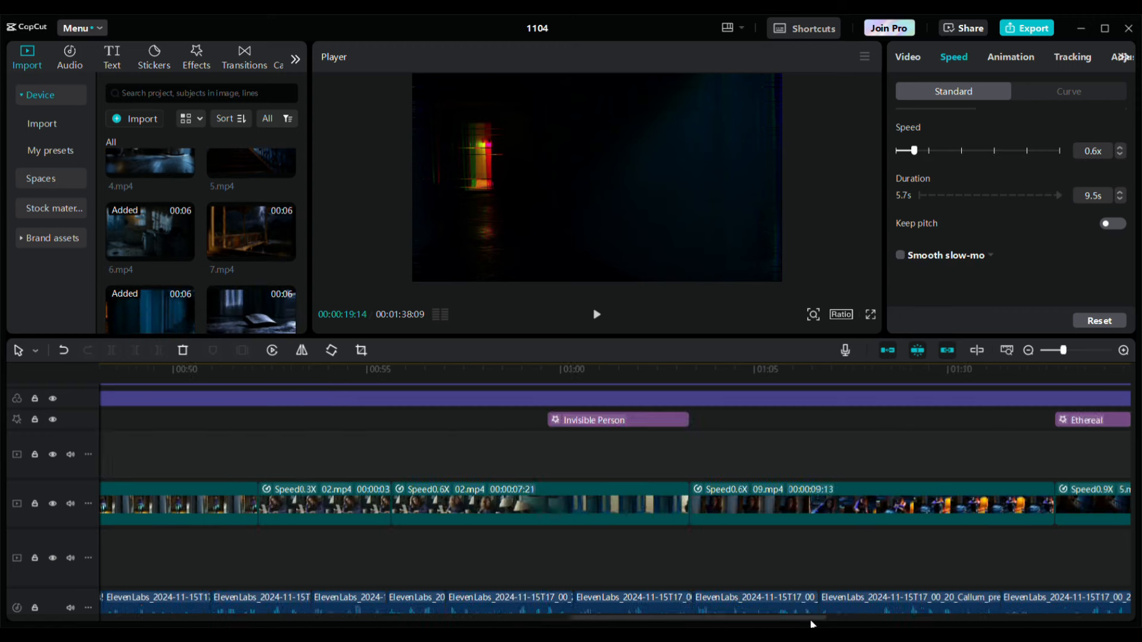
click(953, 57)
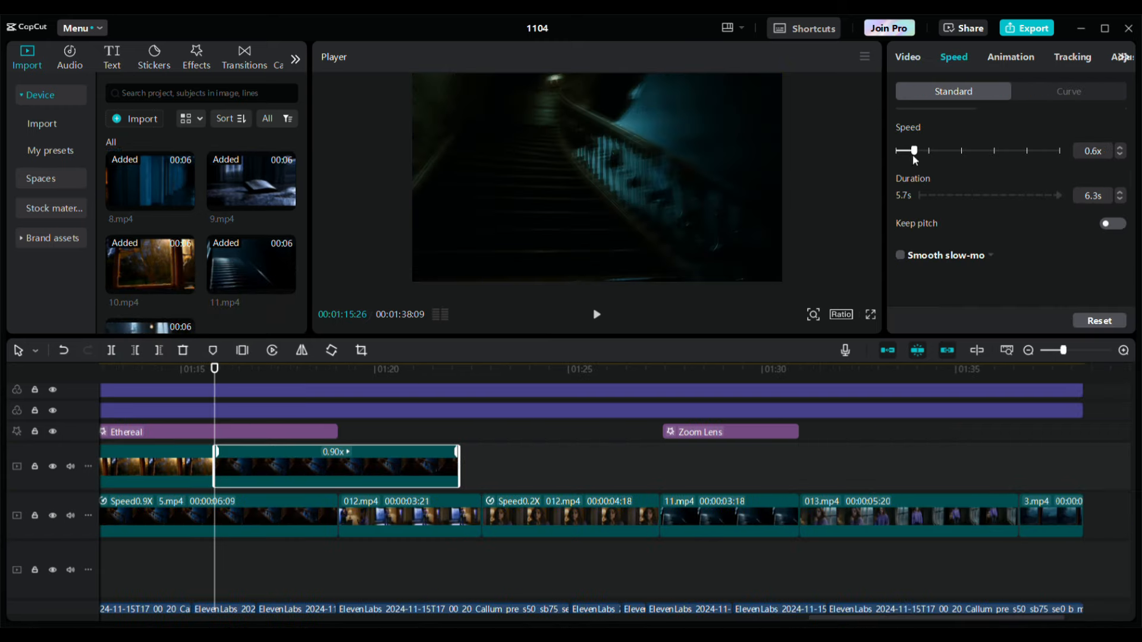
scroll(262, 254, down, 1)
drag(292, 269, 910, 464)
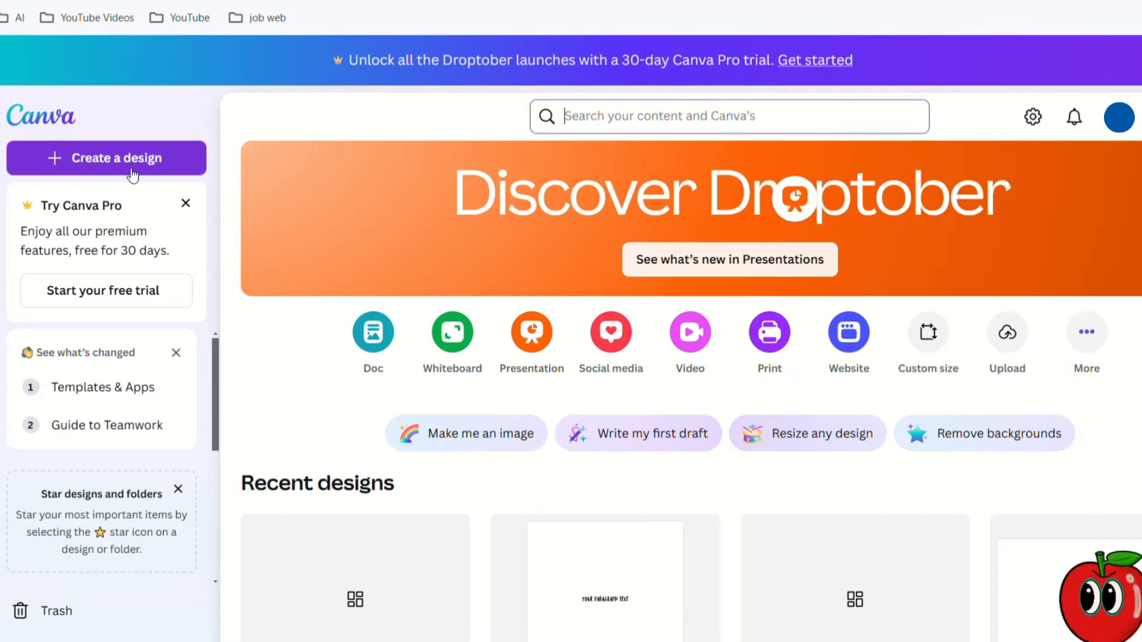
Switch to Canva and create a new blank YouTube Thumbnail design.
click(132, 173)
click(1041, 226)
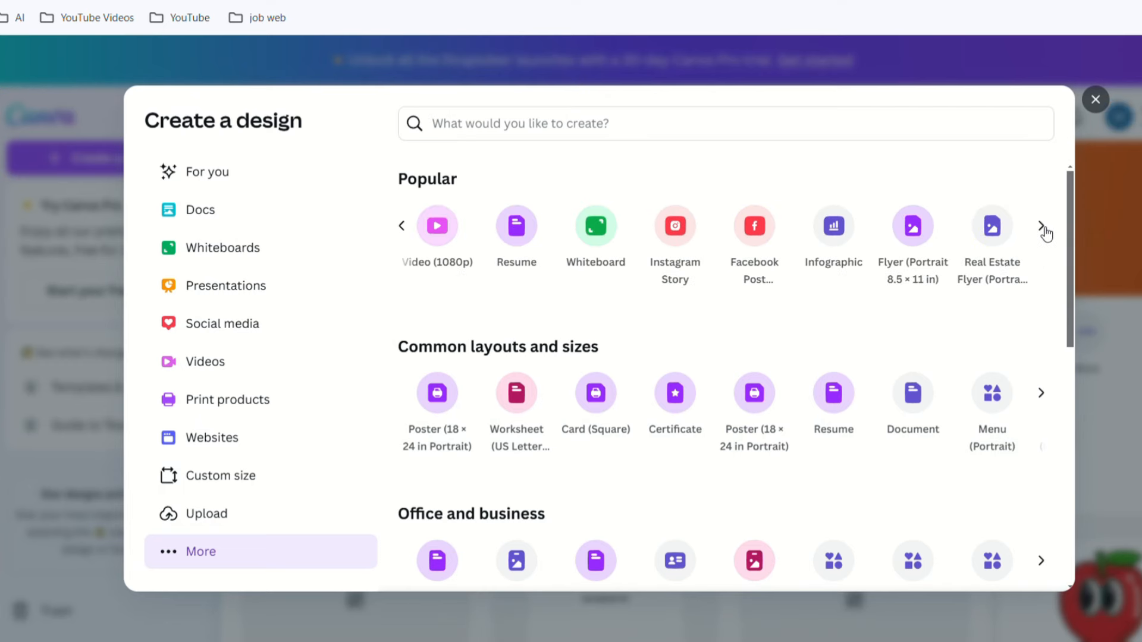
click(1040, 226)
click(693, 271)
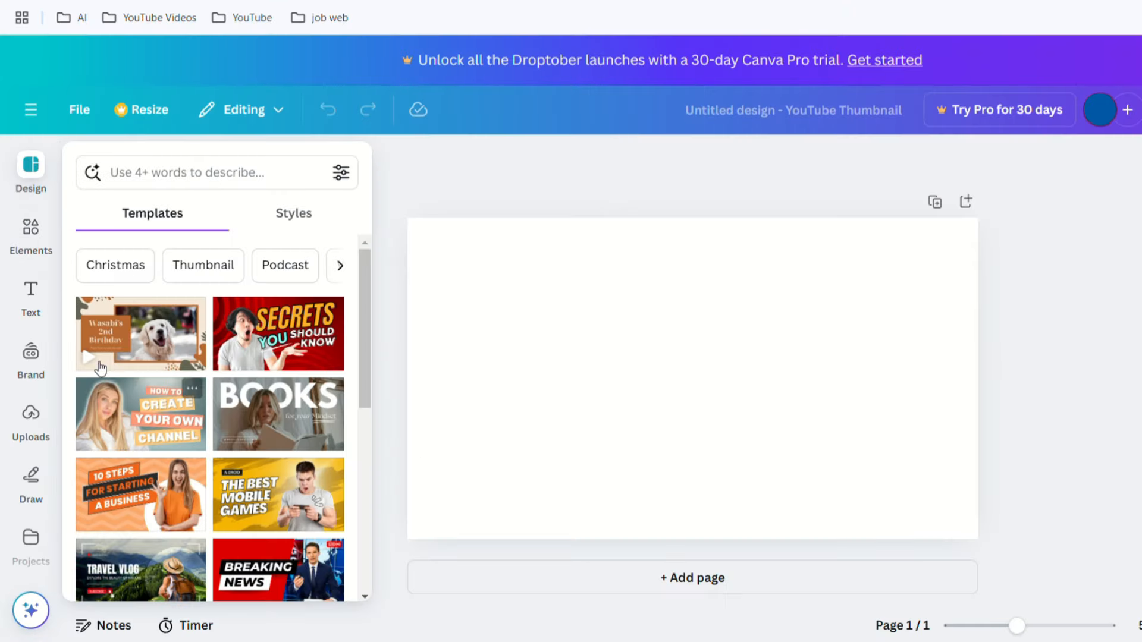
Place the uploaded dark staircase image on the page and enlarge it to cover the whole canvas.
click(31, 416)
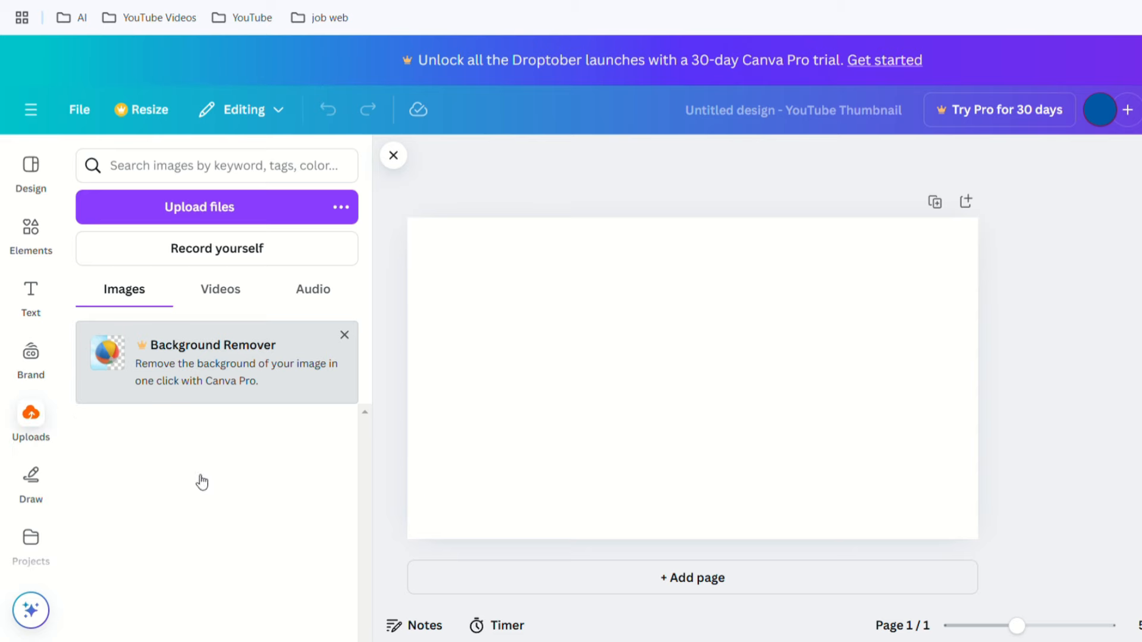
click(199, 479)
drag(887, 496, 999, 555)
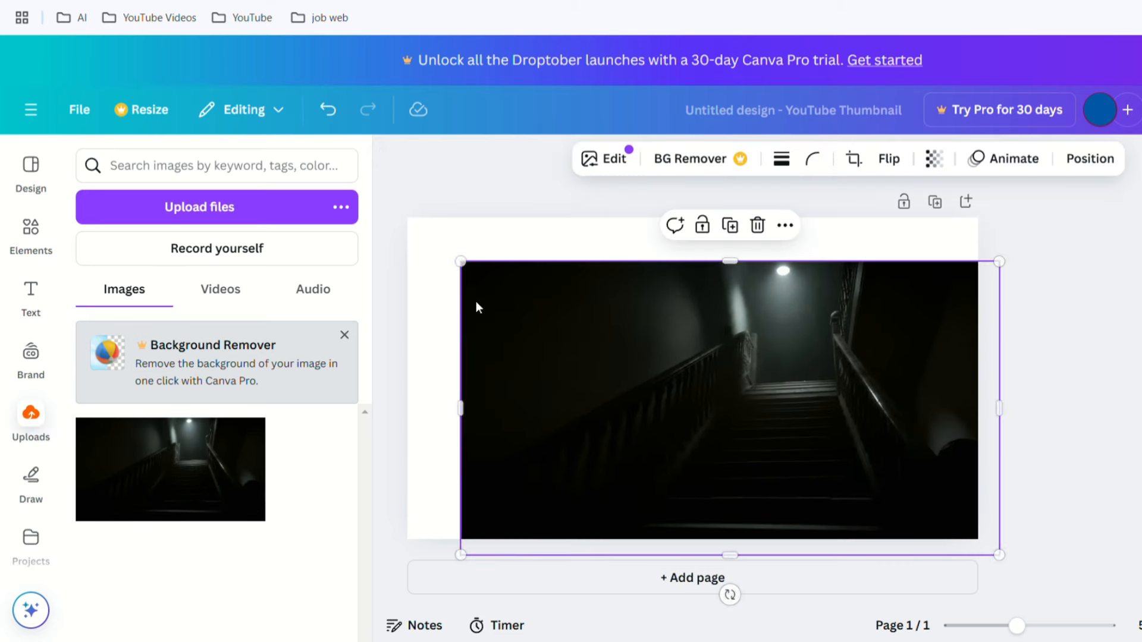
drag(461, 261, 375, 219)
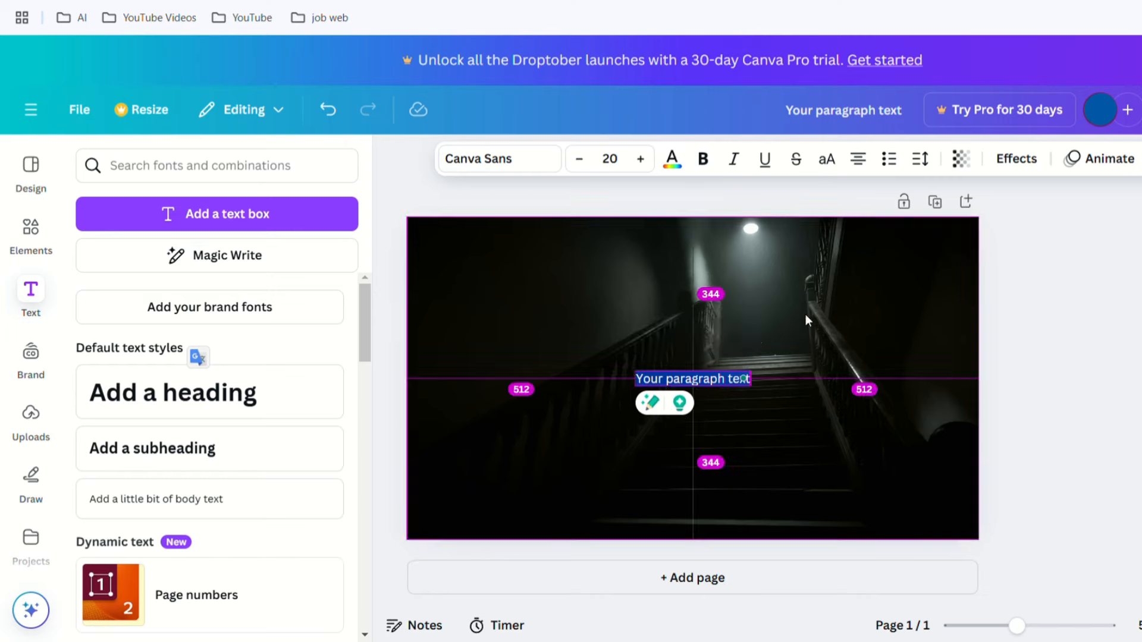
Enter "The Visitor" in the new text box and enlarge it over the staircase image.
text(The Visitor)
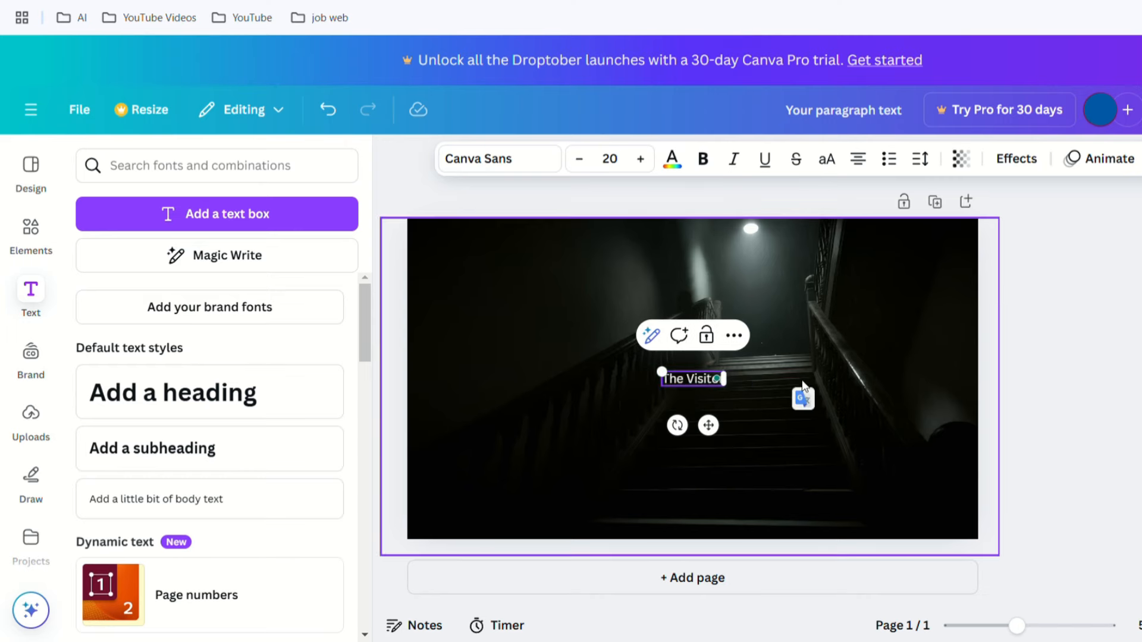
drag(736, 393, 849, 379)
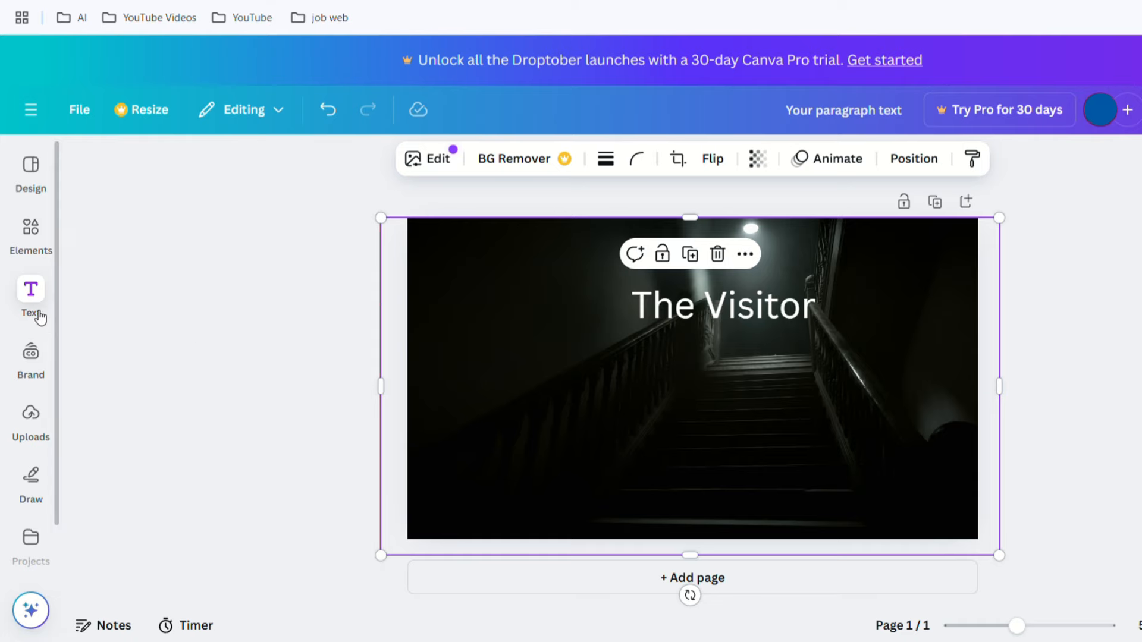
Add the text "Rainy Night Horror Story" and style the title in the ITC Blaze font with a red Neon effect.
click(35, 312)
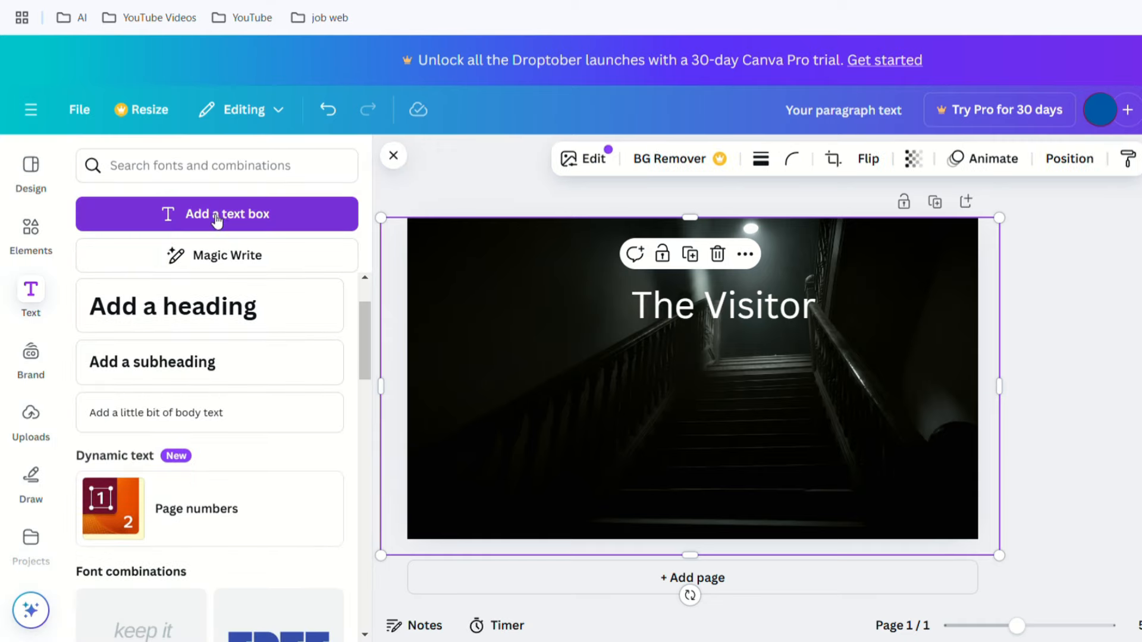
click(216, 217)
text(Rainy Night Horror Story)
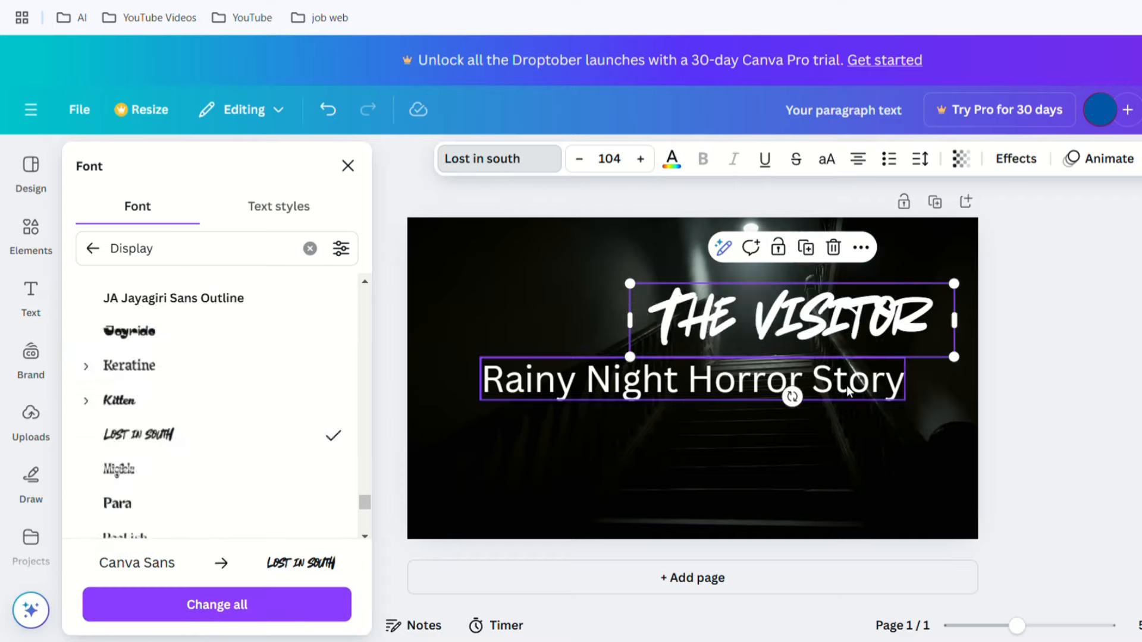
click(204, 367)
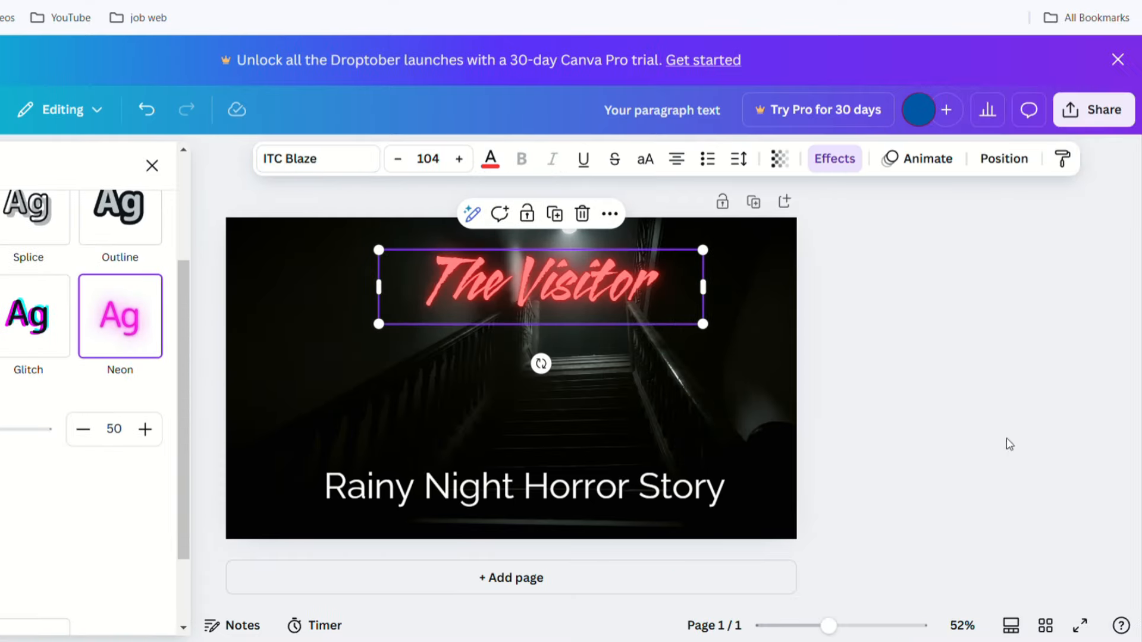
Download the finished thumbnail as a PNG.
click(1114, 123)
click(828, 466)
click(956, 498)
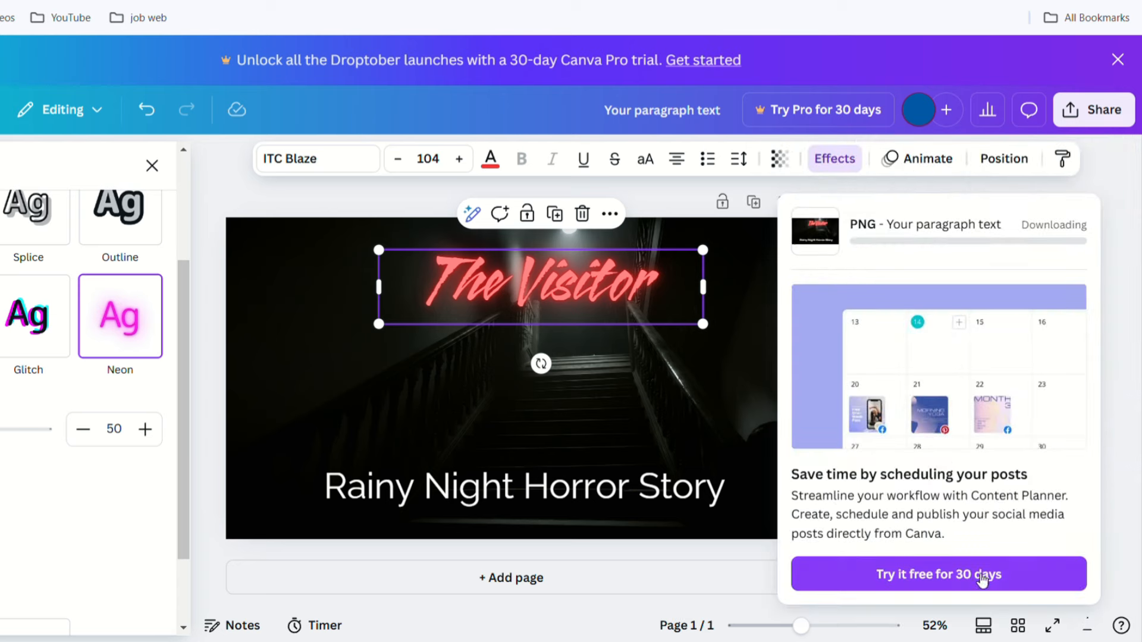